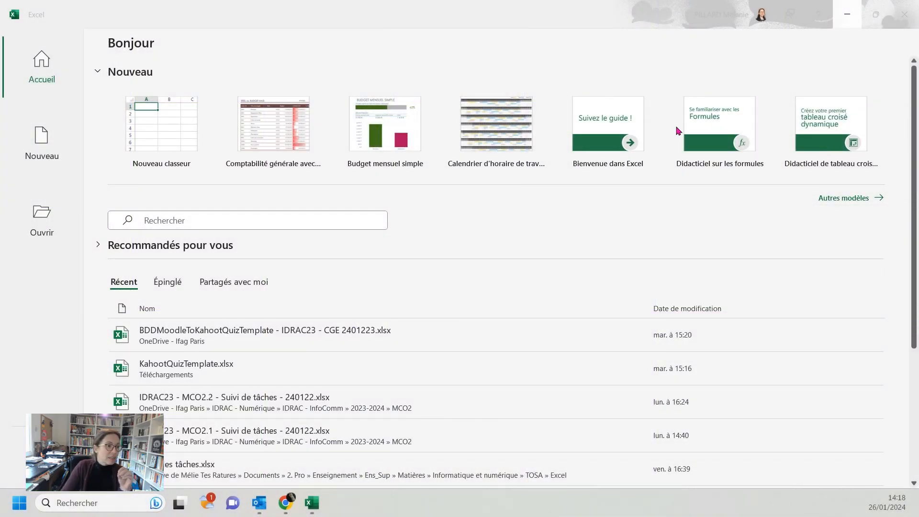
- Create a blank workbook and save it as "Outils de gestion des tâches - 240126"
click(169, 152)
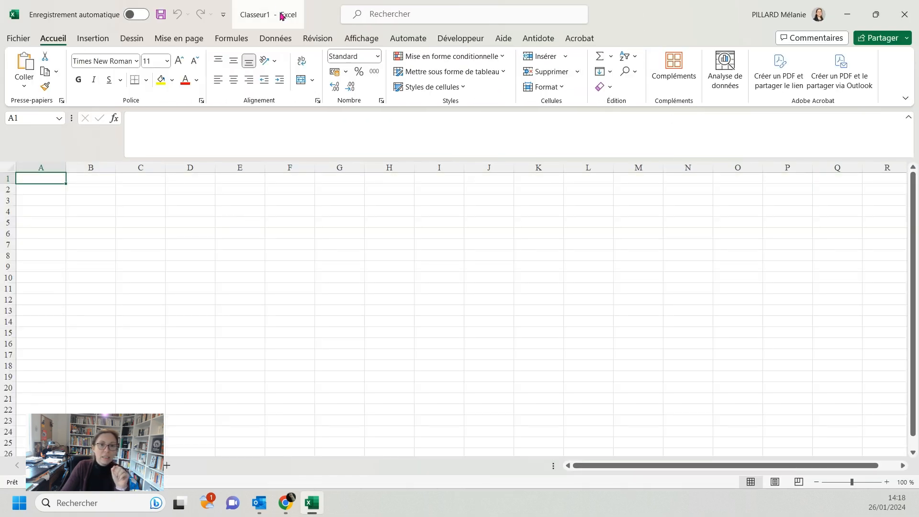
key(ctrl+s)
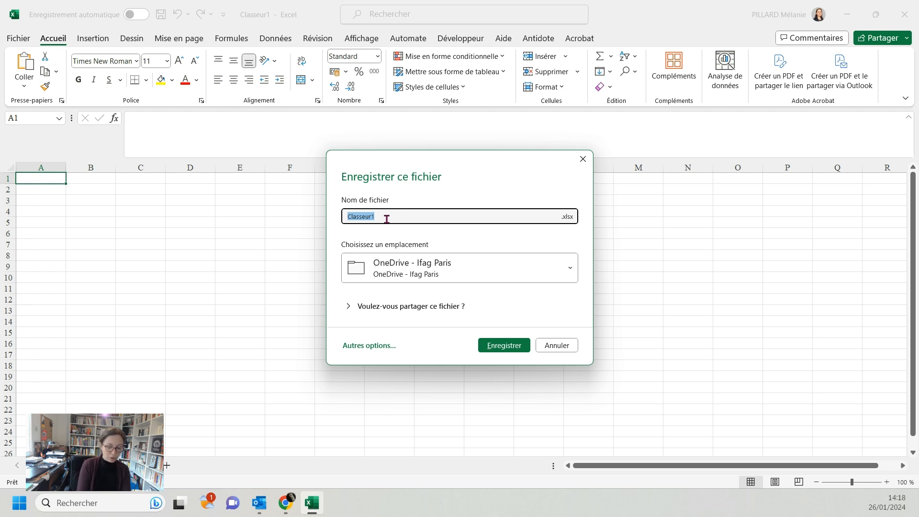
text(Outils de g)
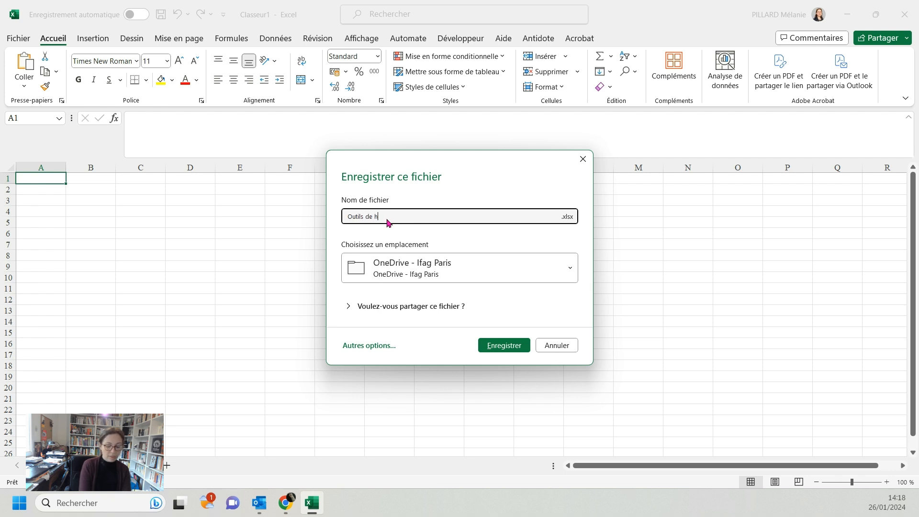
text(estion des )
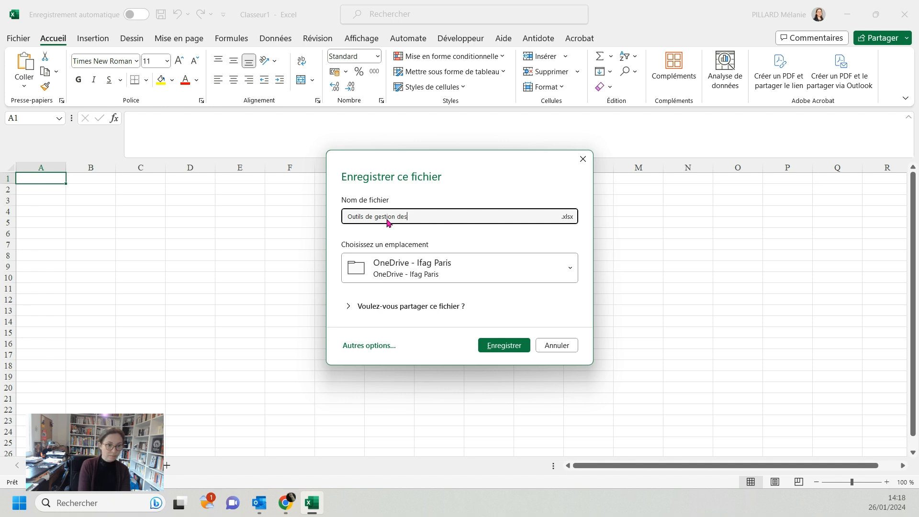
text( tâches -)
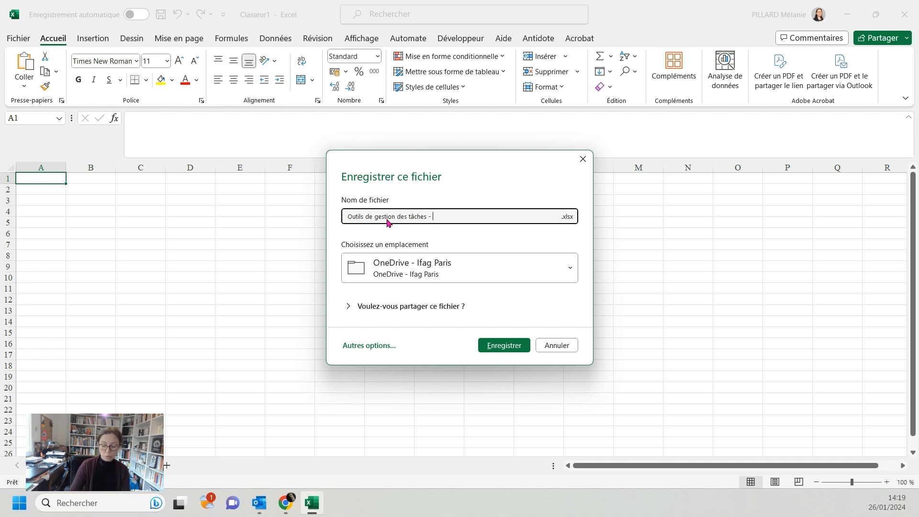
text(2401)
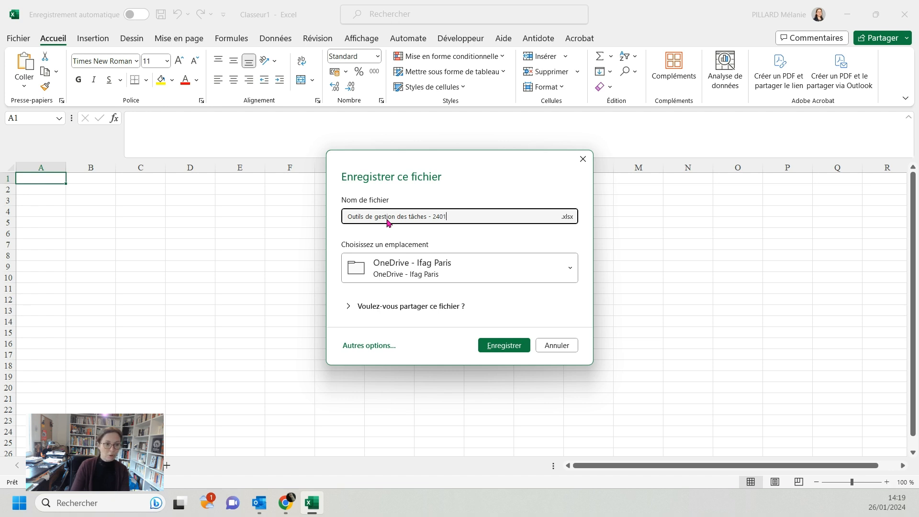
text(26)
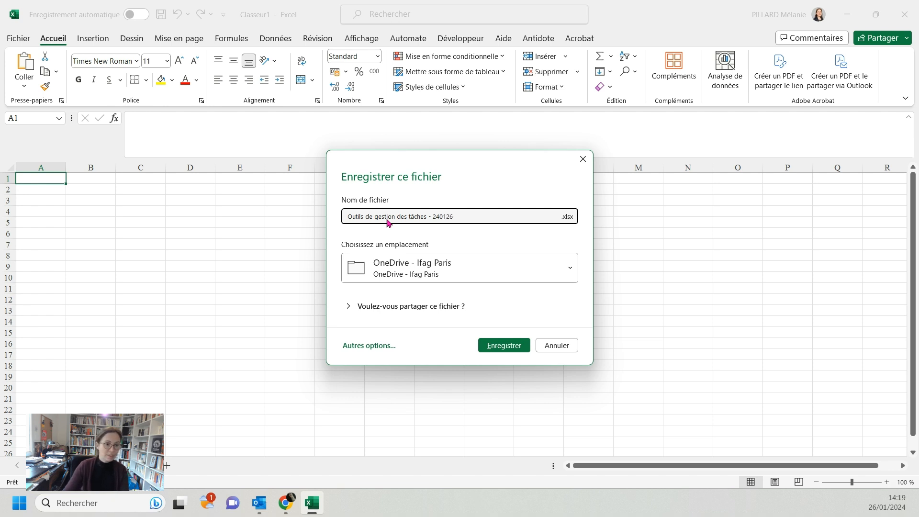
click(526, 275)
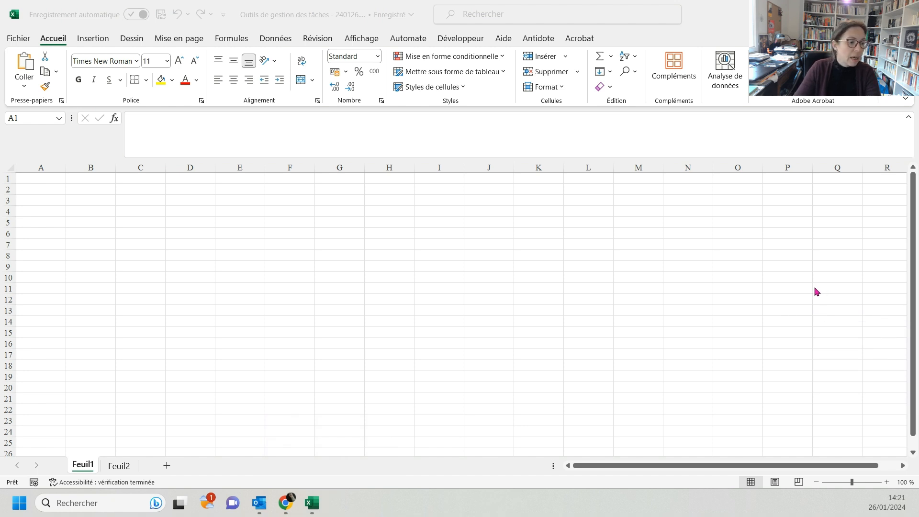
- Rename the first sheet, Feuil1, as "Suivi"
click(83, 467)
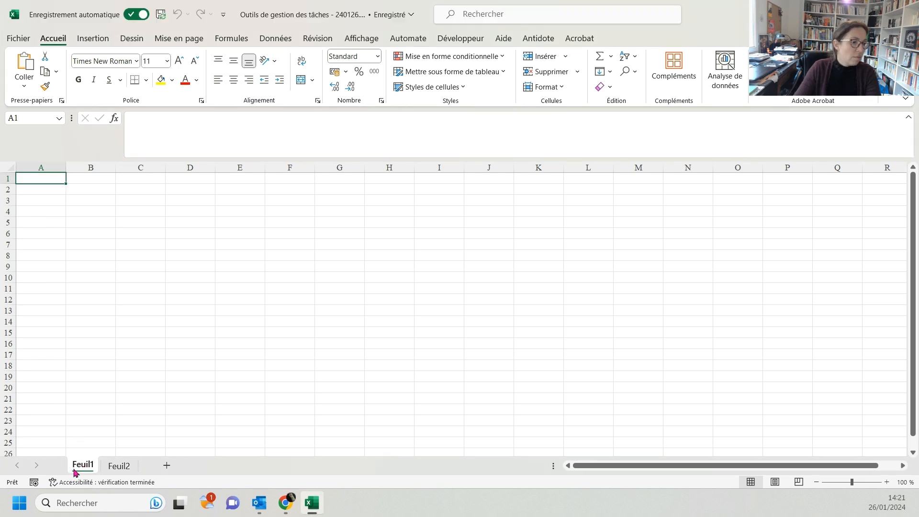
right_click(75, 468)
click(112, 297)
text(Suivi)
key(Return)
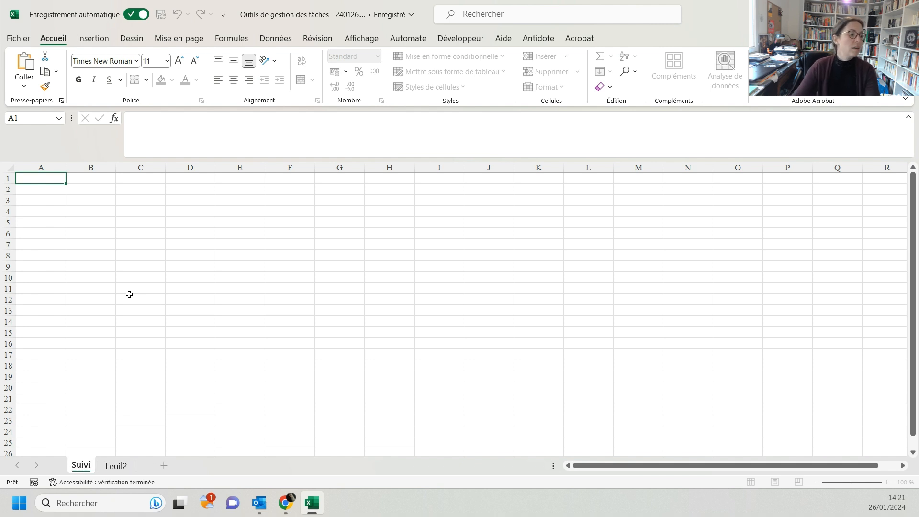
click(194, 300)
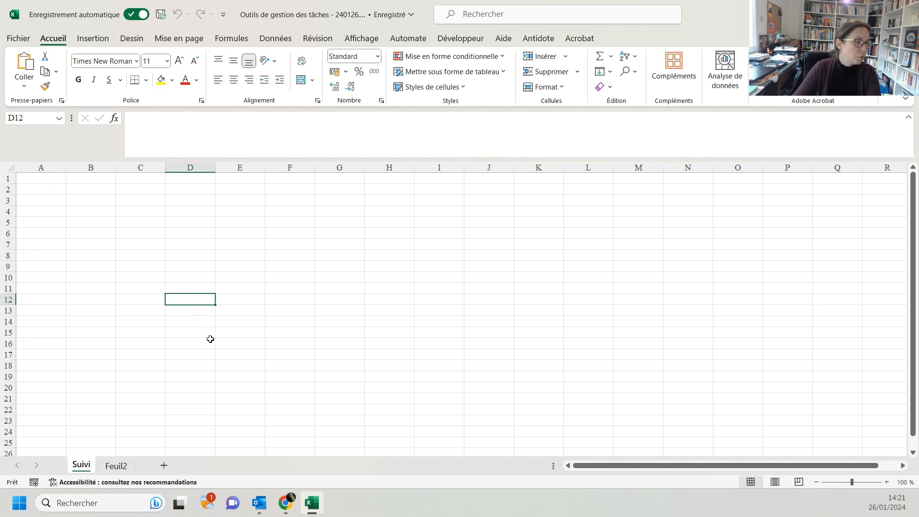
- Enter the column headers "OK", "Tâche" and "État" in cells A1 to C1 of the Suivi sheet
click(53, 179)
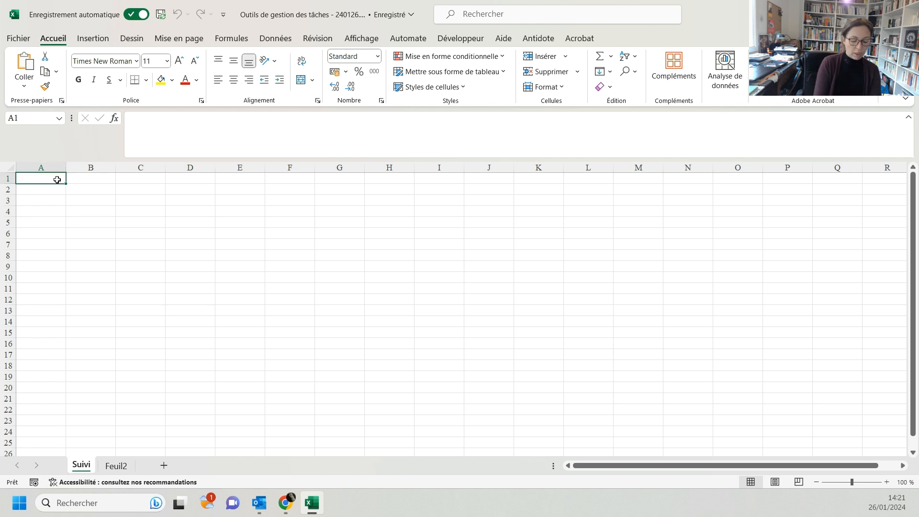
double_click(57, 180)
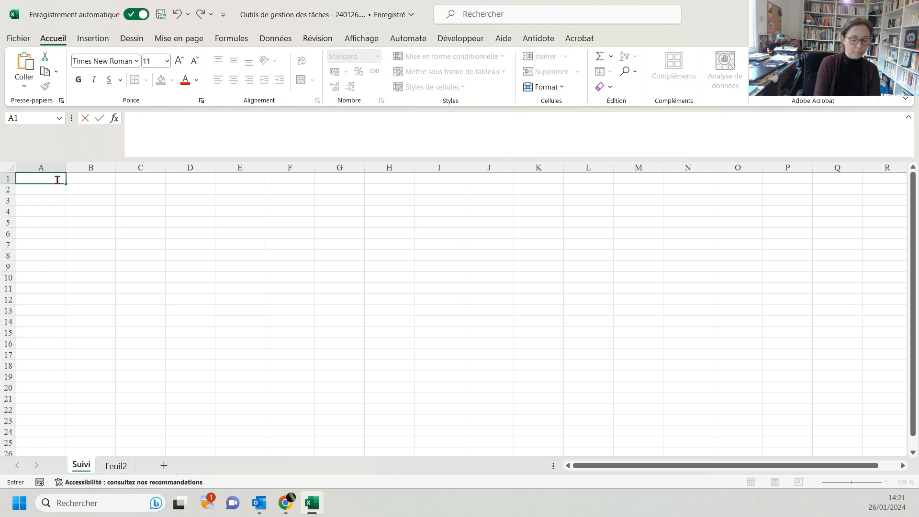
text(OK)
key(Tab)
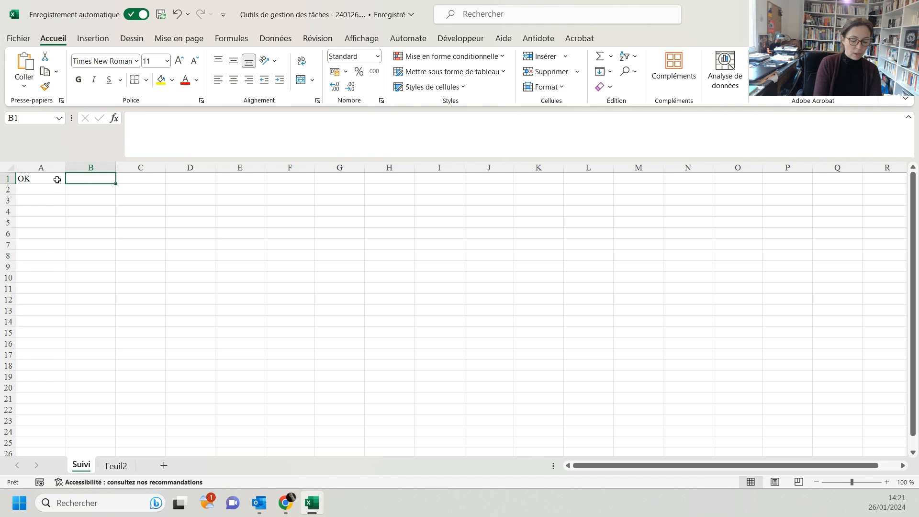
text(Tâche)
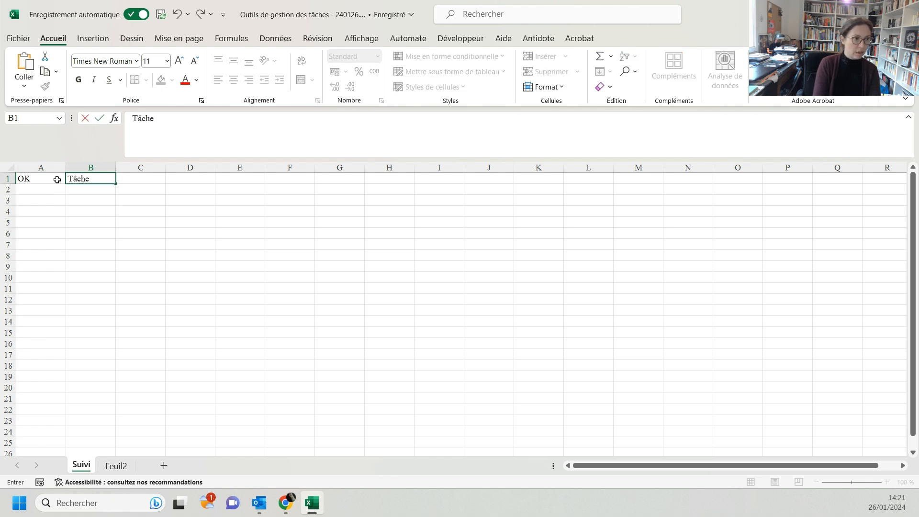
key(Tab)
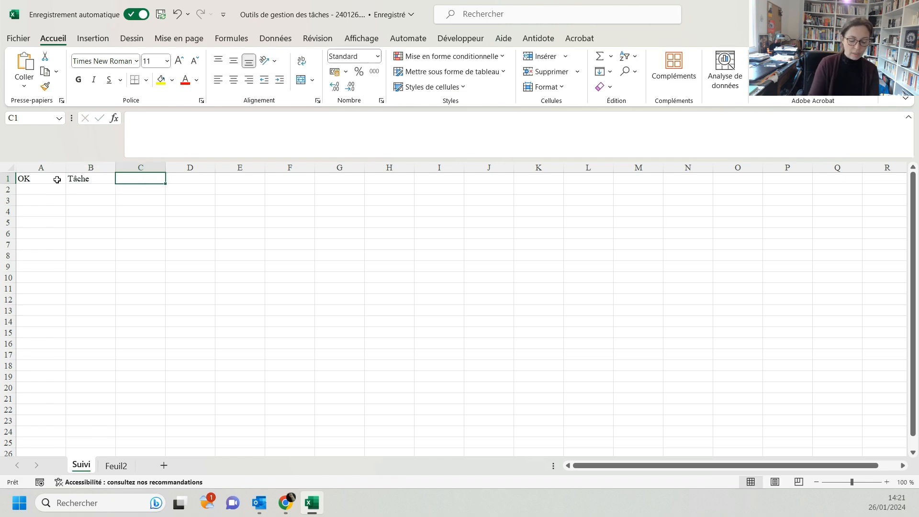
text(Éétat)
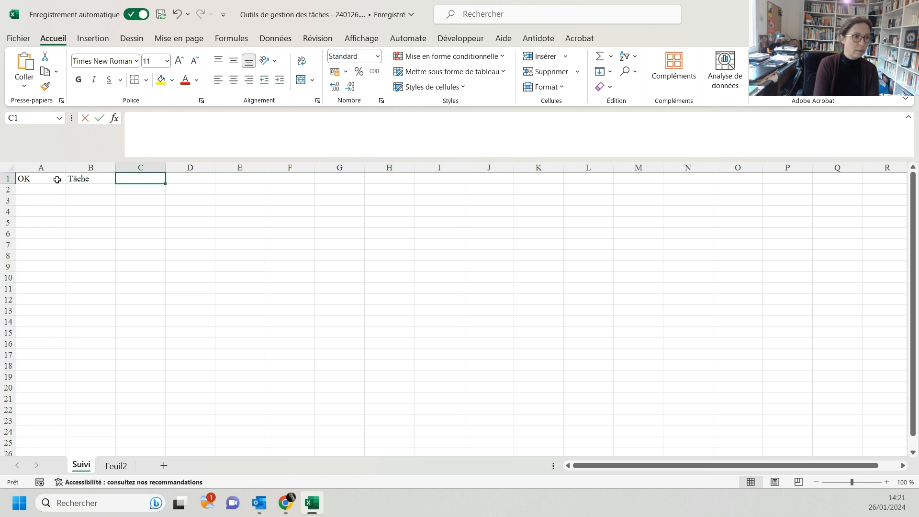
key(BackSpace)
key(BackSpace)
key(BackSpace)
key(BackSpace)
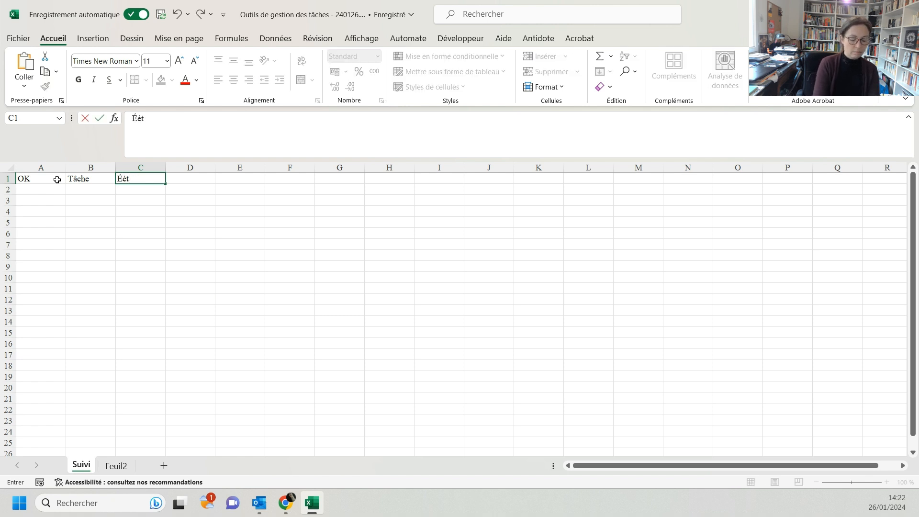
text(tat)
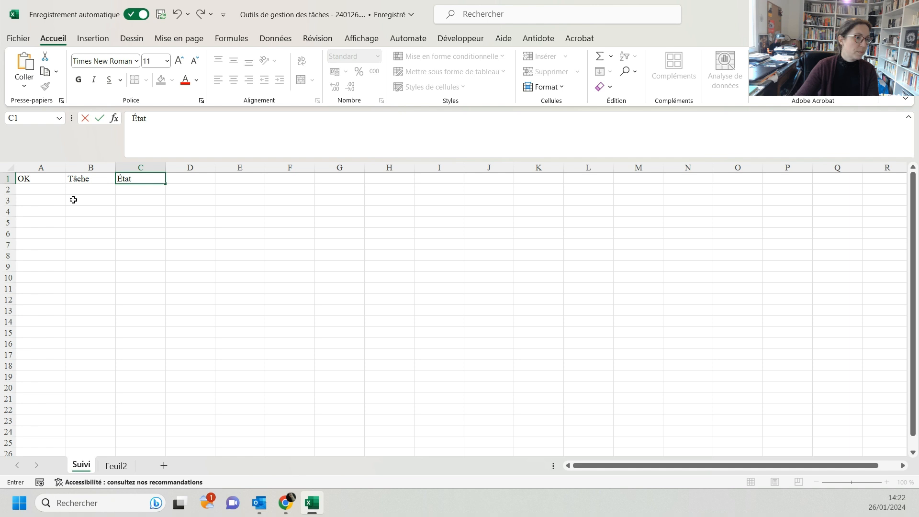
- Widen column B, headed Tâche, to about five times its default width
click(118, 167)
drag(119, 167, 314, 190)
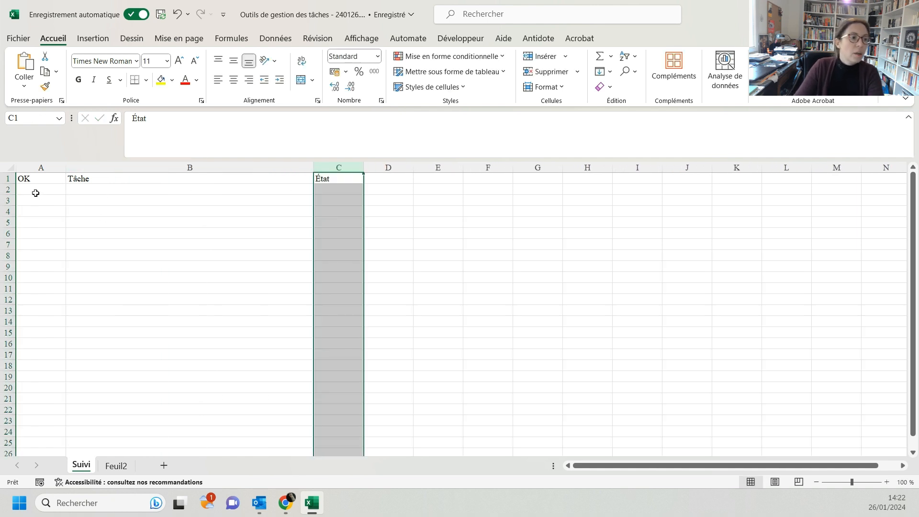
click(50, 189)
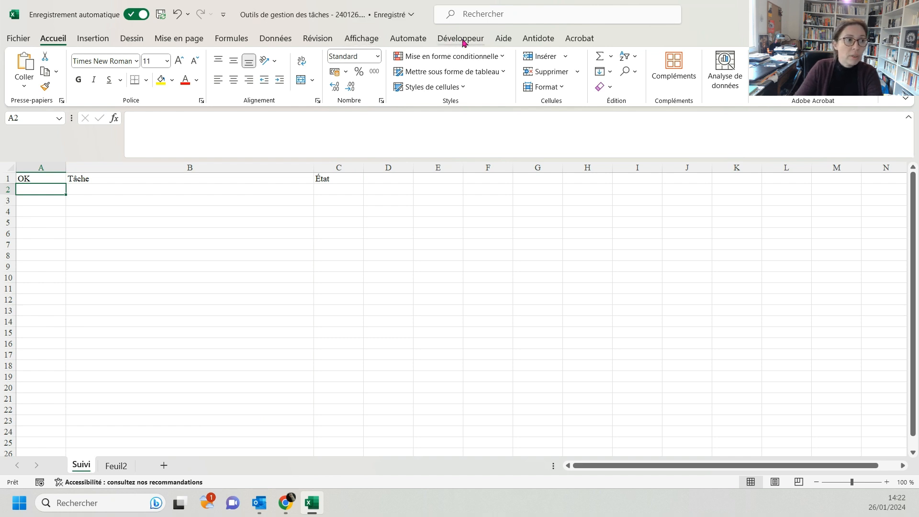
- Check in the ribbon customization options whether the Développeur tab is enabled
click(18, 39)
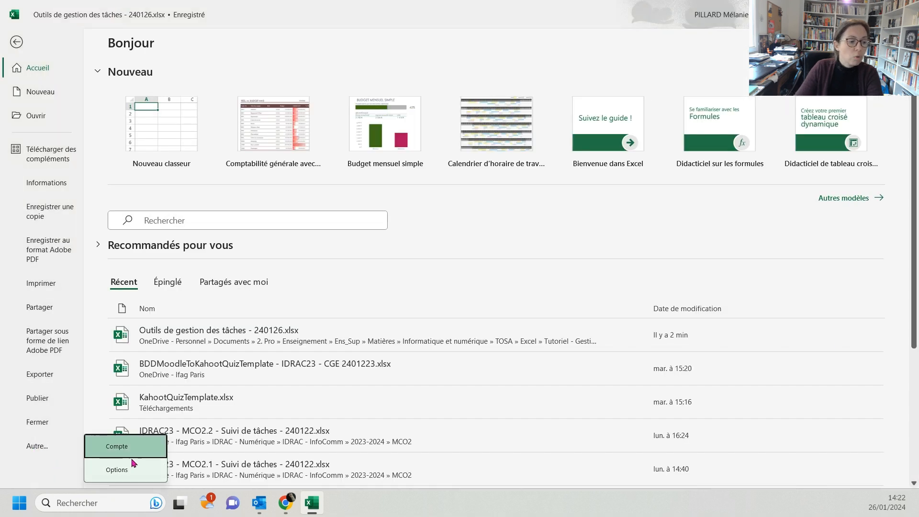
click(118, 472)
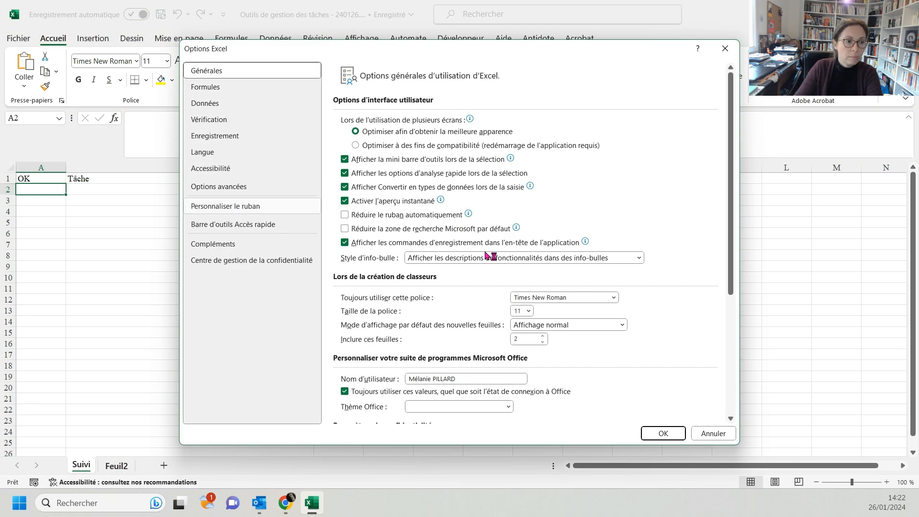
click(243, 208)
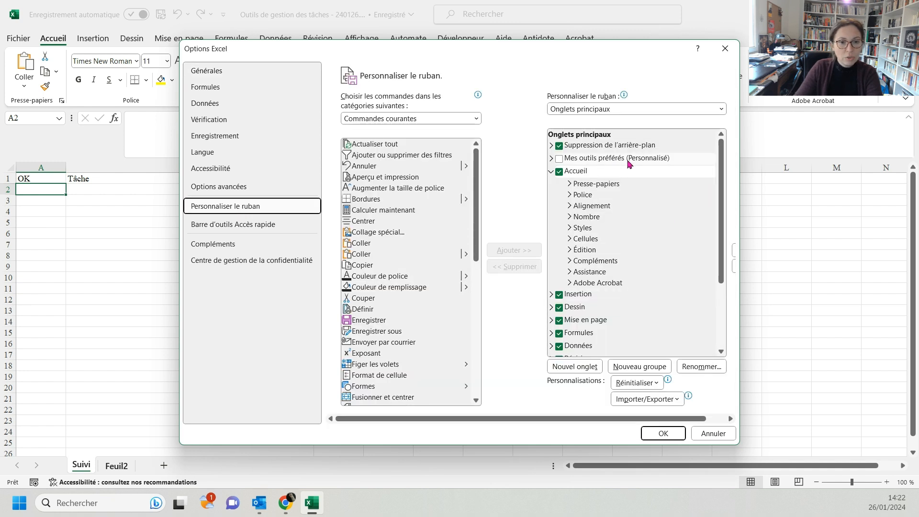
drag(721, 158, 731, 257)
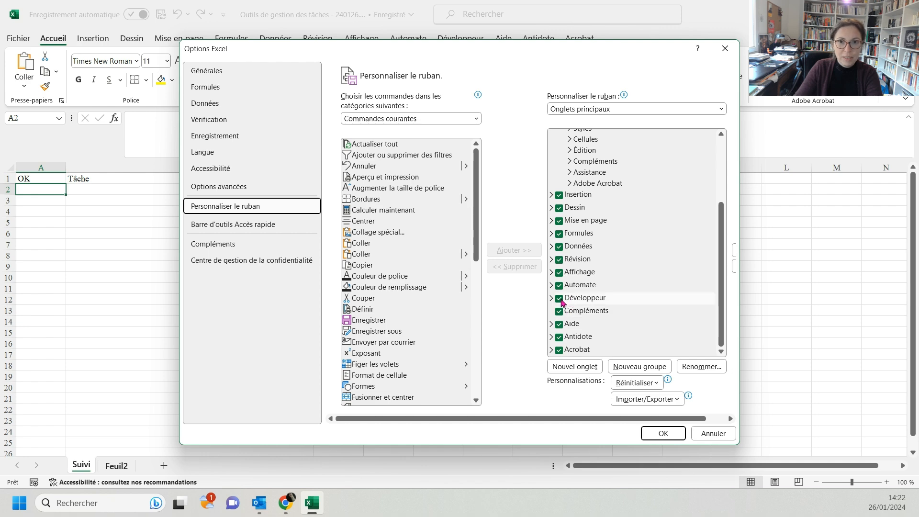
click(668, 433)
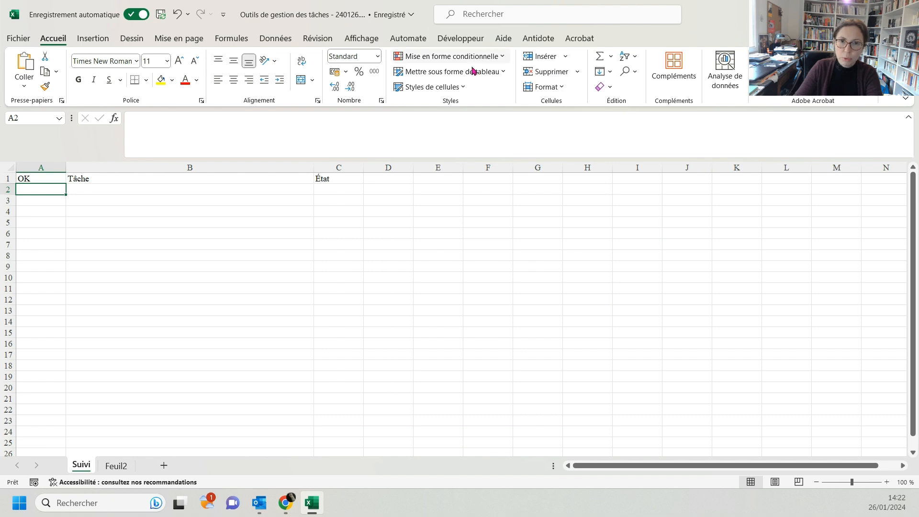
- Insert a form control check box inside cell A2, below the OK header
click(473, 35)
click(353, 85)
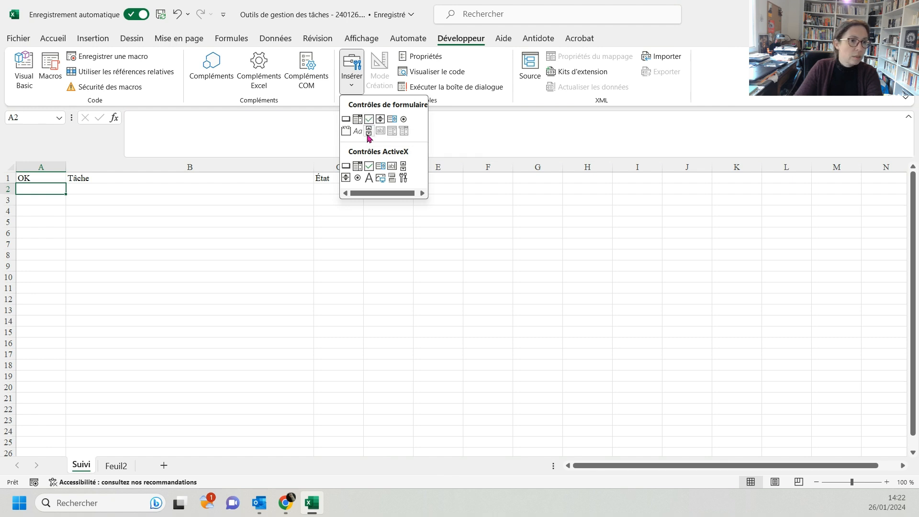
click(369, 118)
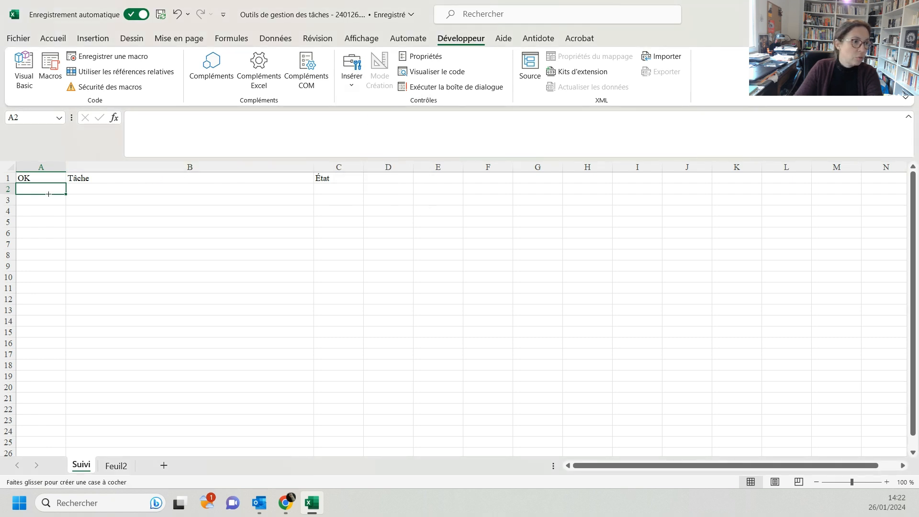
drag(22, 183, 37, 193)
click(140, 208)
- Copy the check box from cell A2 down the OK column through row 22
click(62, 190)
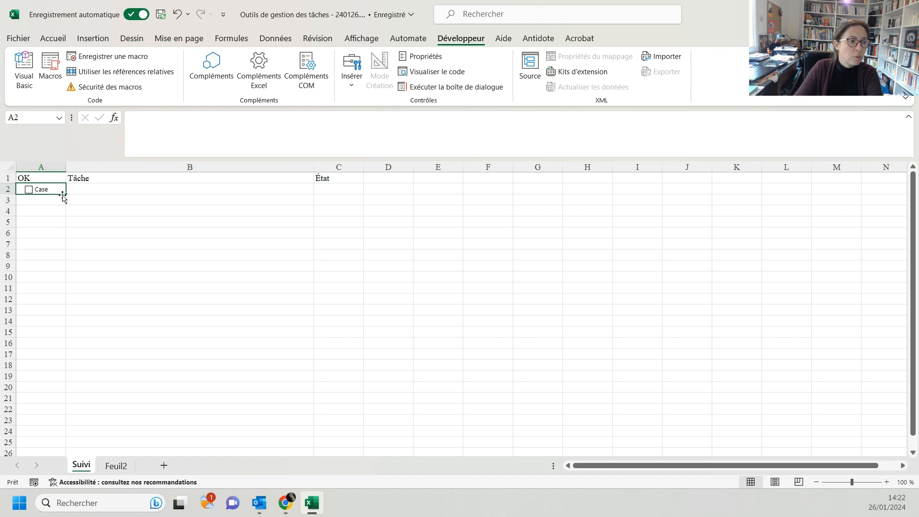
drag(65, 195, 61, 411)
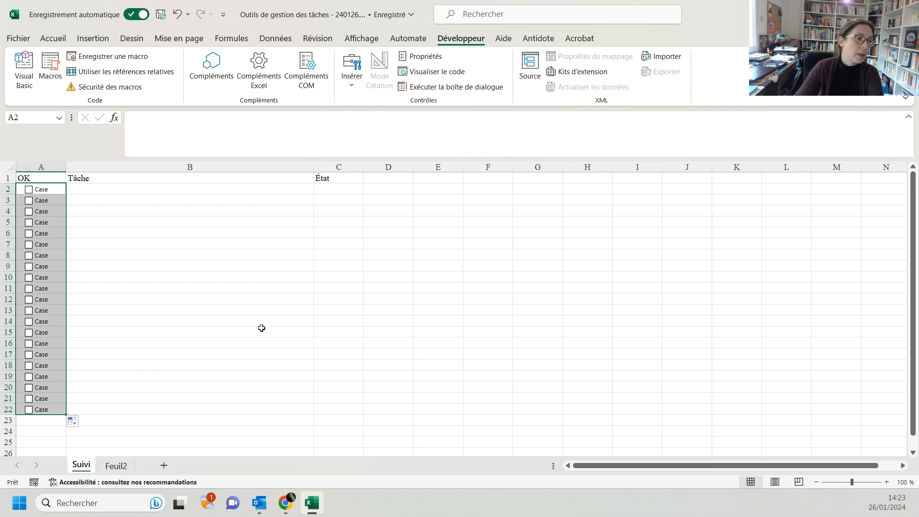
click(241, 290)
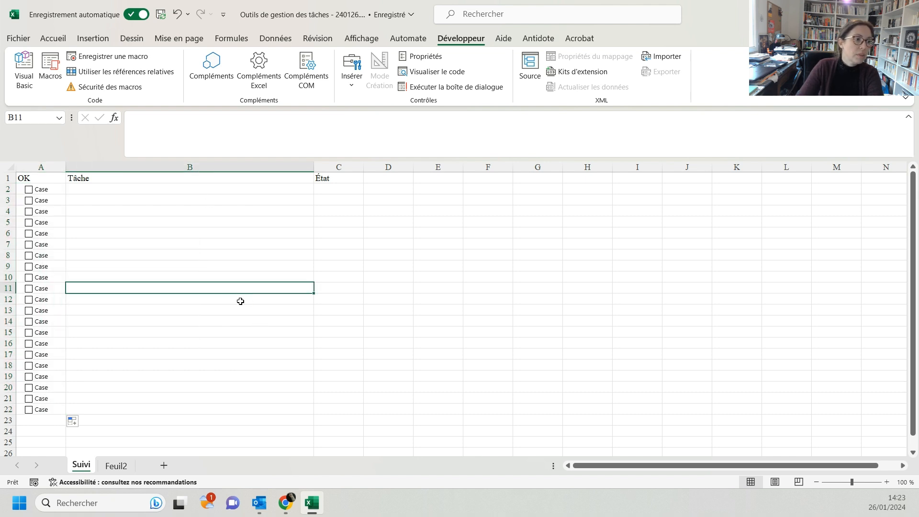
click(29, 191)
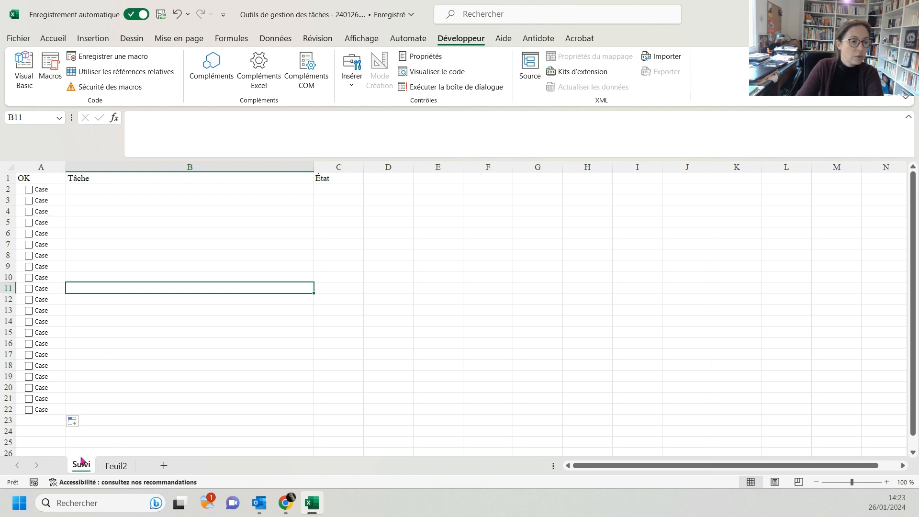
- Rename the sheet Feuil2 as Comptes&Données
click(121, 469)
right_click(119, 469)
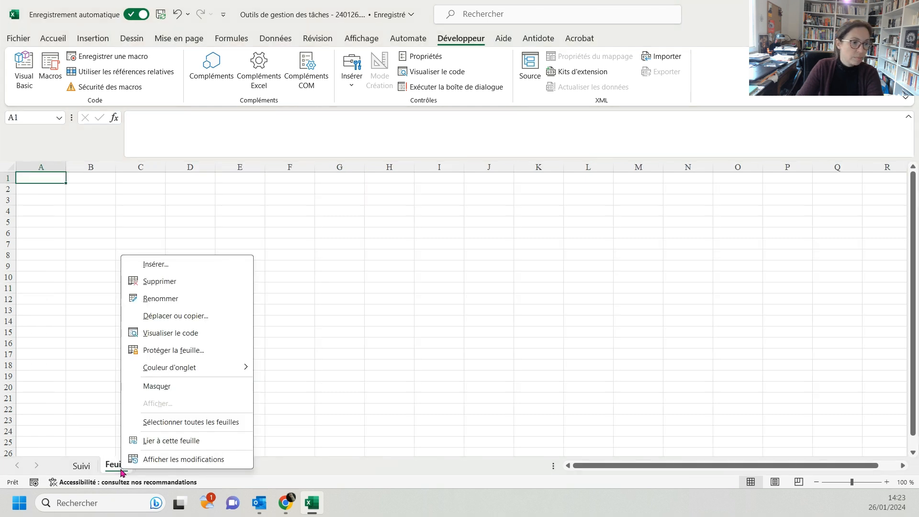
click(174, 298)
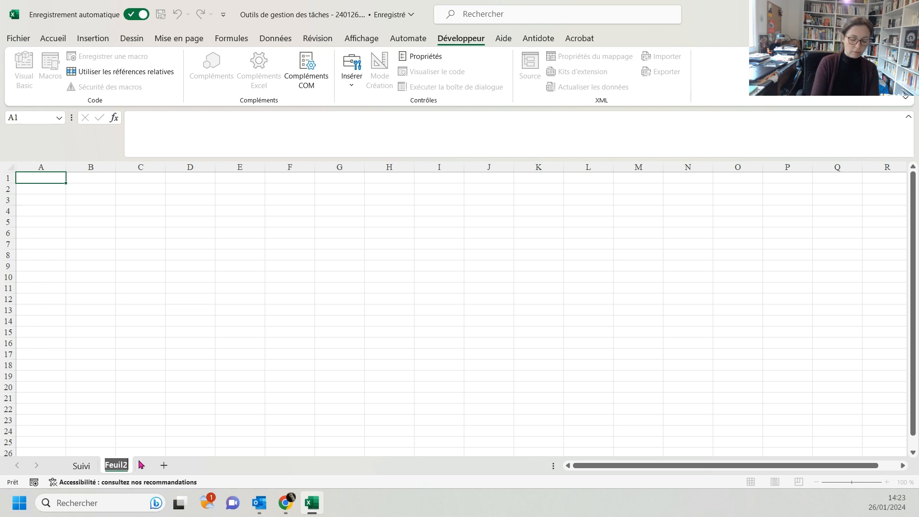
text(Suivi)
key(BackSpace)
key(BackSpace)
key(BackSpace)
key(BackSpace)
key(BackSpace)
text(Comptes&)
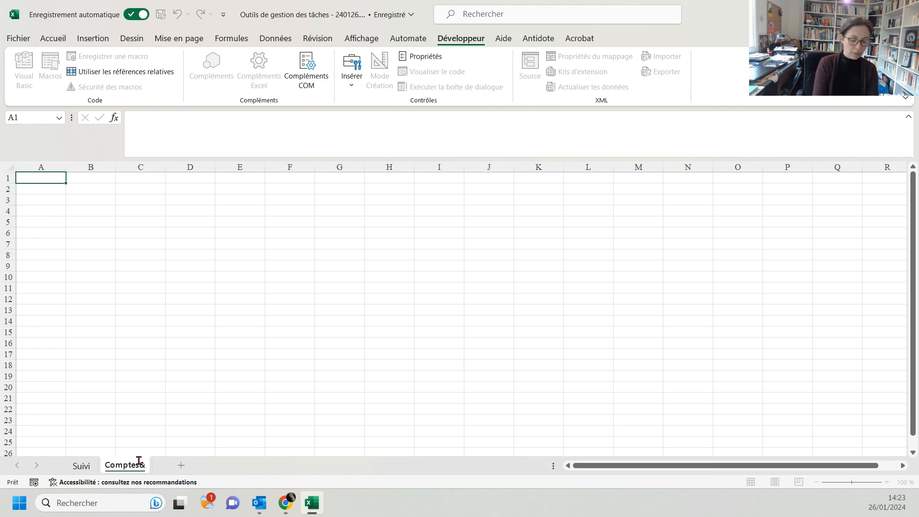
text(Données)
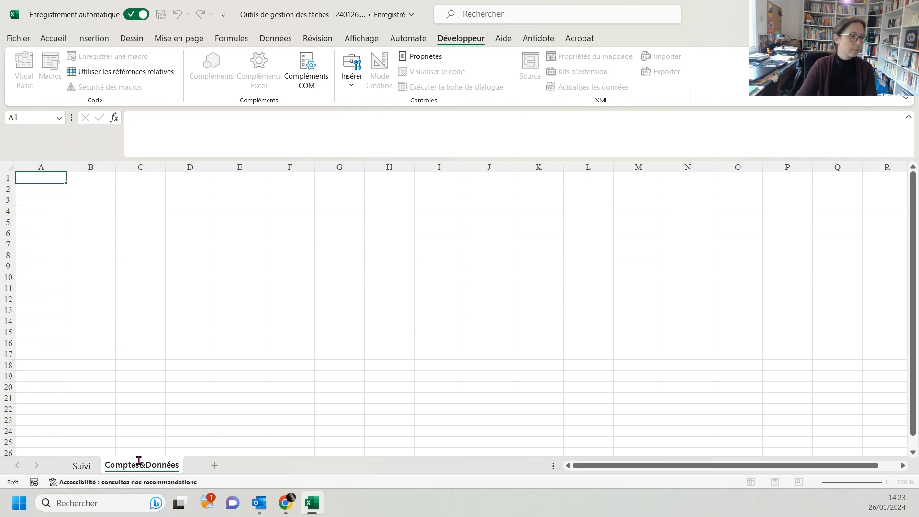
click(246, 324)
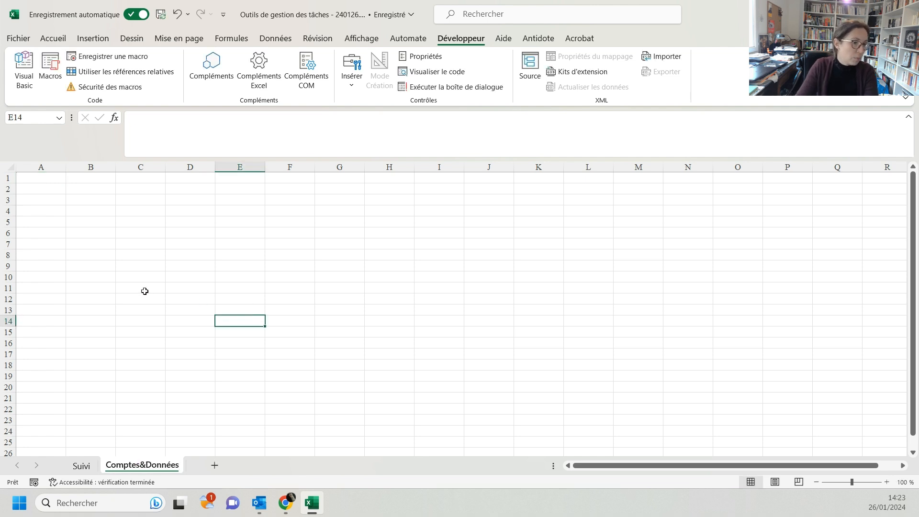
- On the Suivi sheet, tick the check box in A2 and link it to cell A2 of Comptes&Données
click(79, 467)
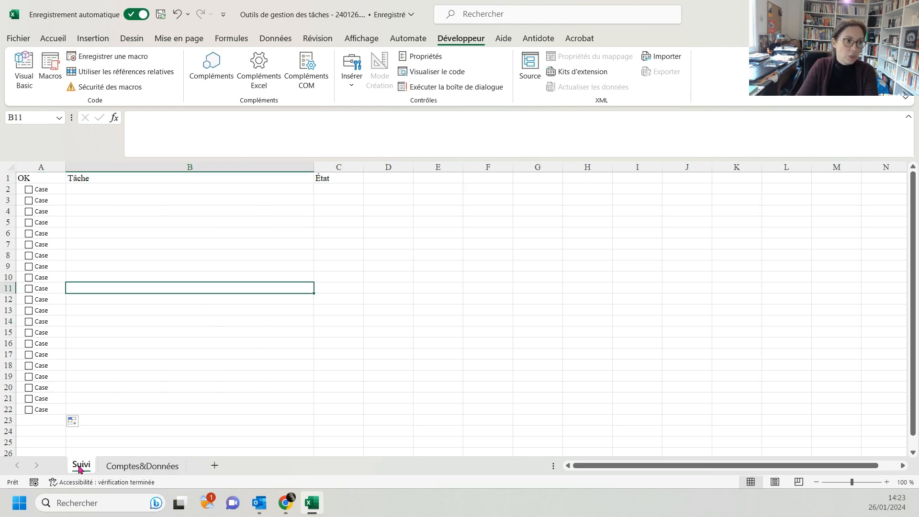
click(337, 334)
click(29, 189)
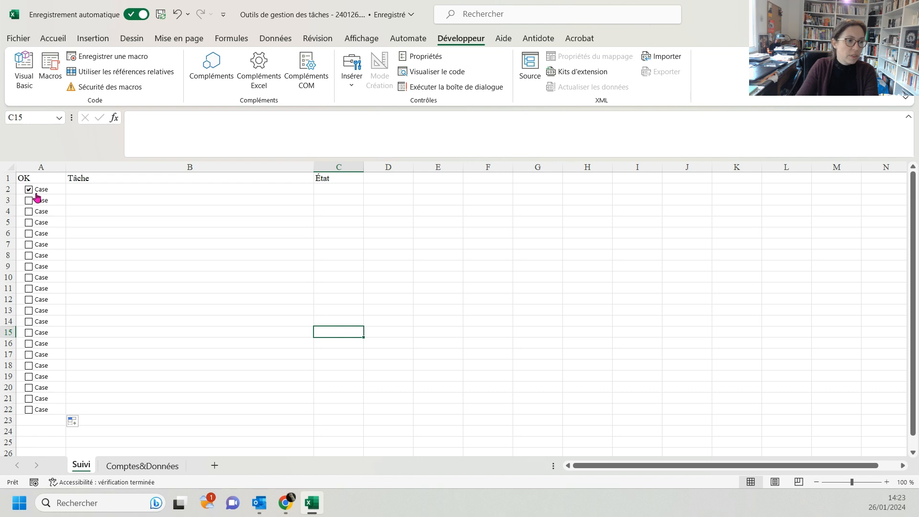
right_click(30, 192)
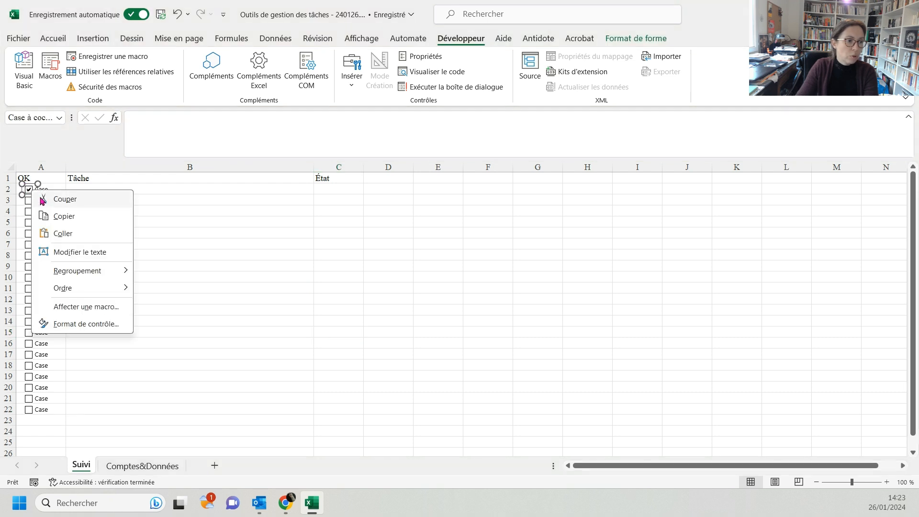
click(87, 324)
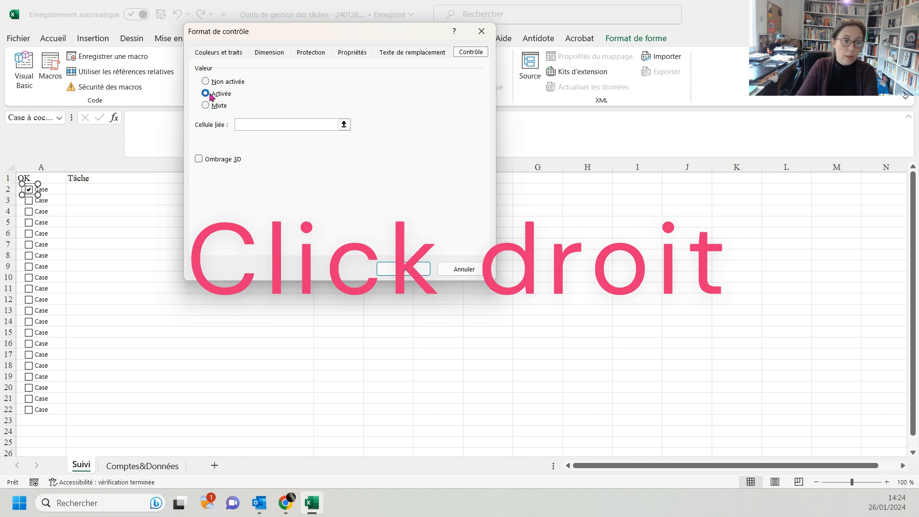
click(205, 95)
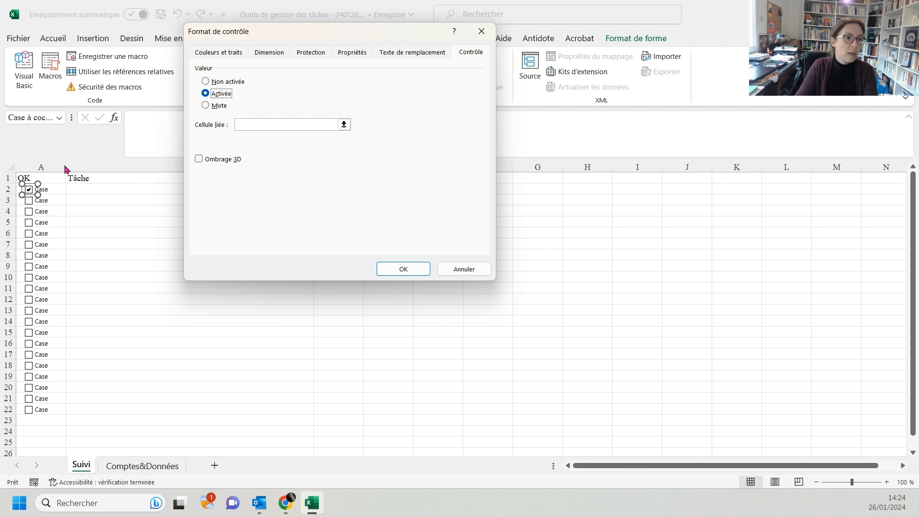
click(328, 125)
click(344, 125)
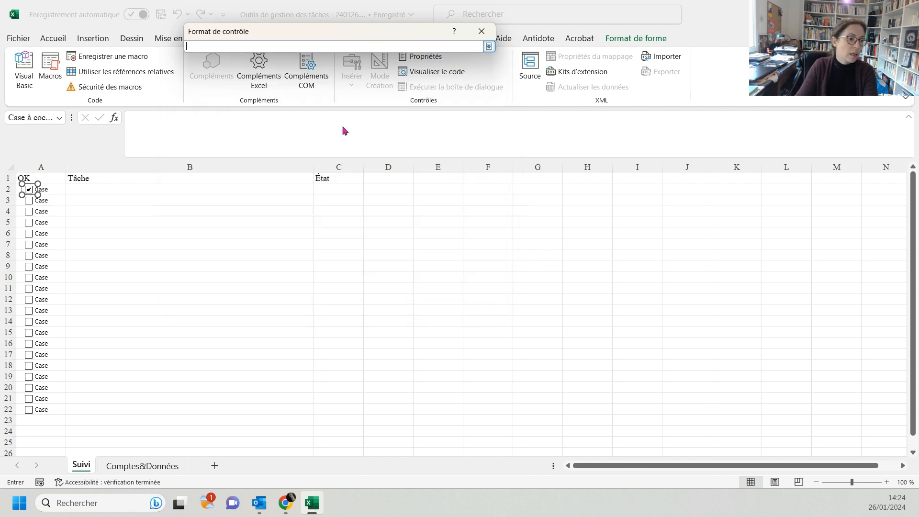
click(151, 469)
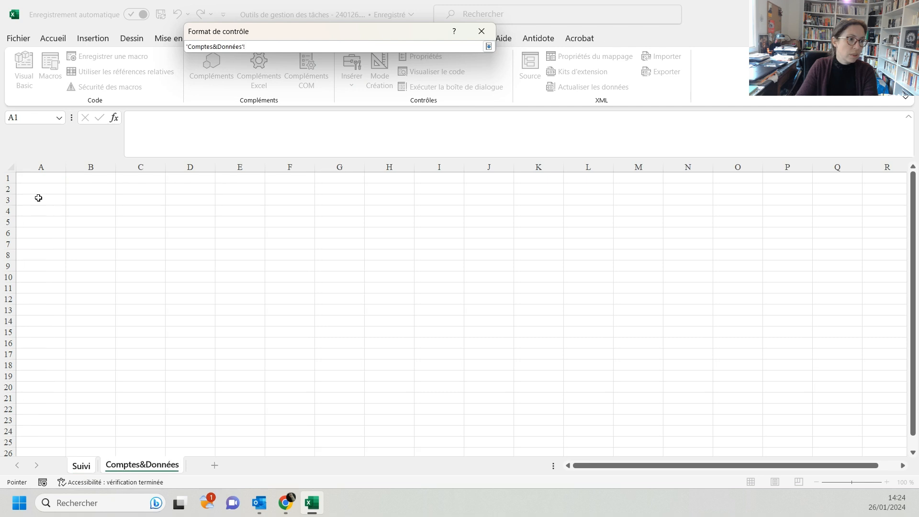
click(39, 188)
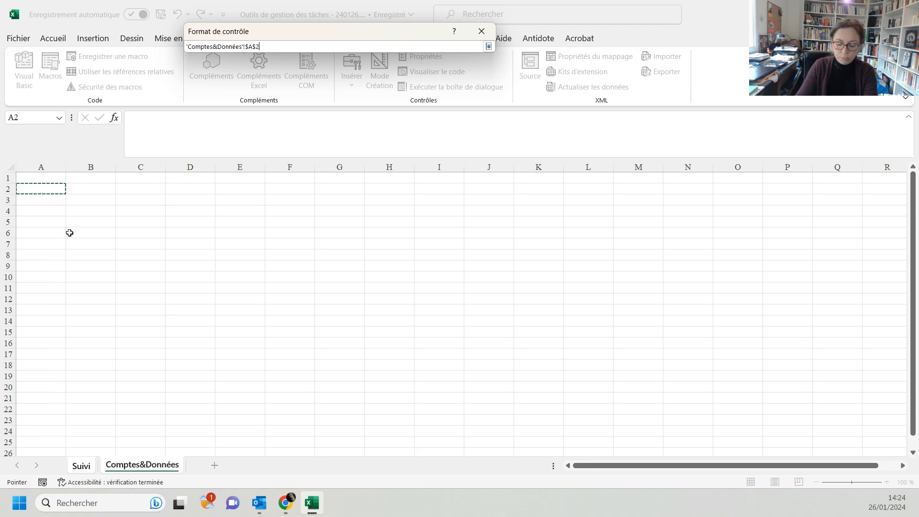
key(Return)
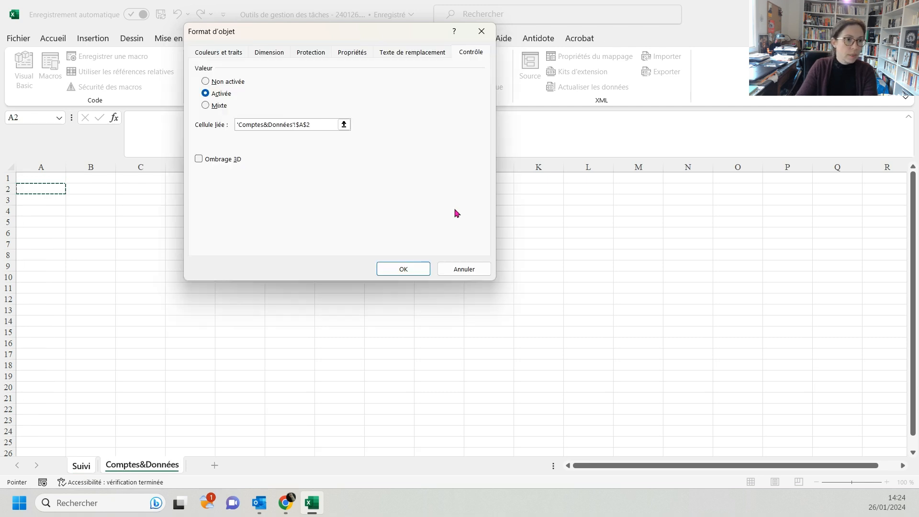
click(411, 273)
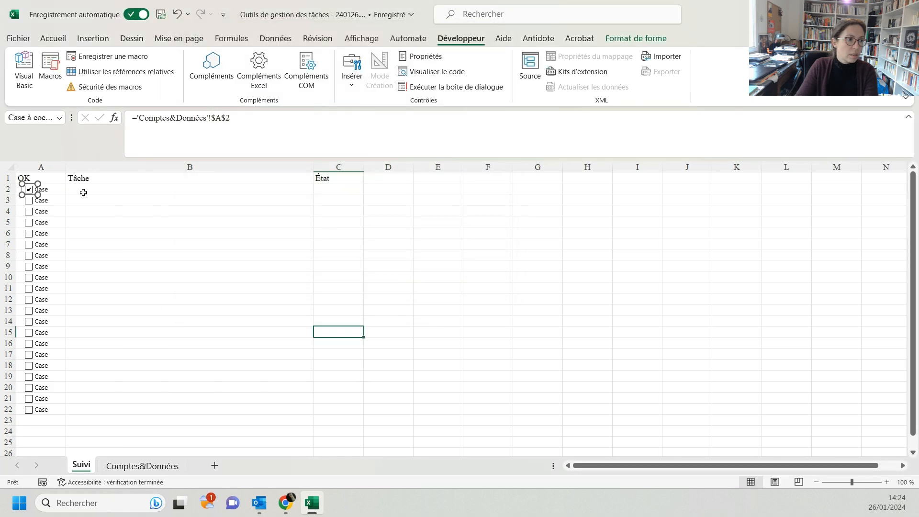
- Link the ticked check box in row 3 of Suivi to cell A3 of Comptes&Données
right_click(29, 204)
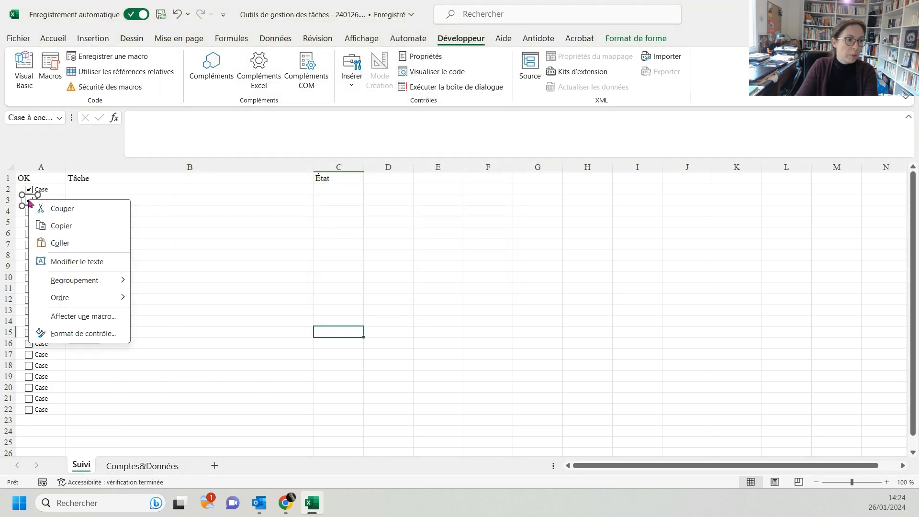
click(77, 333)
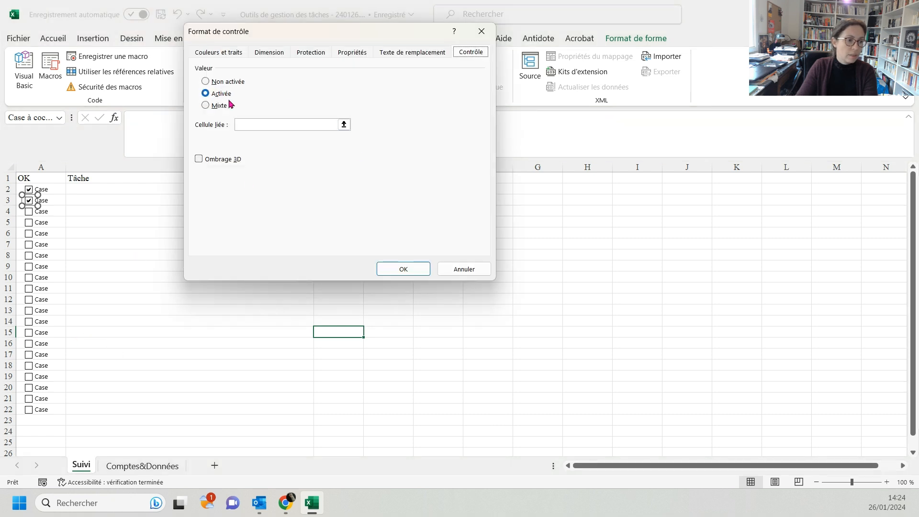
click(344, 126)
click(143, 466)
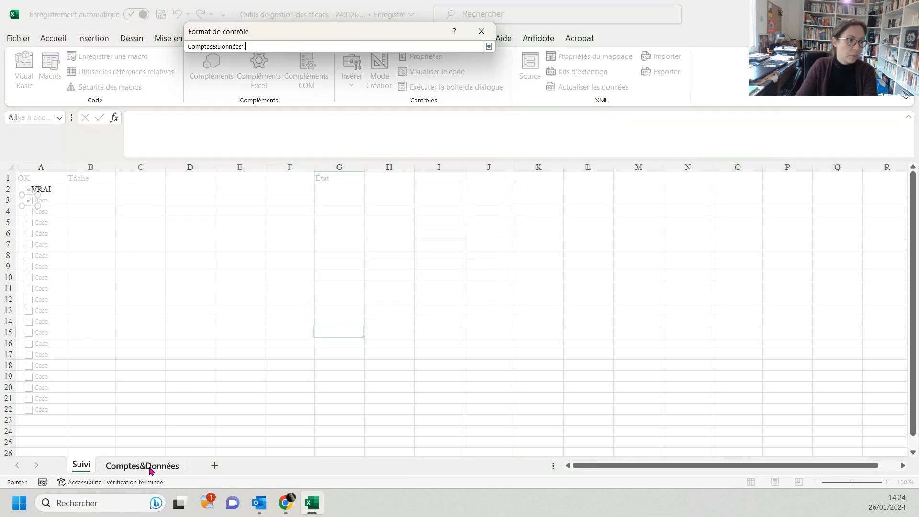
click(38, 199)
key(Return)
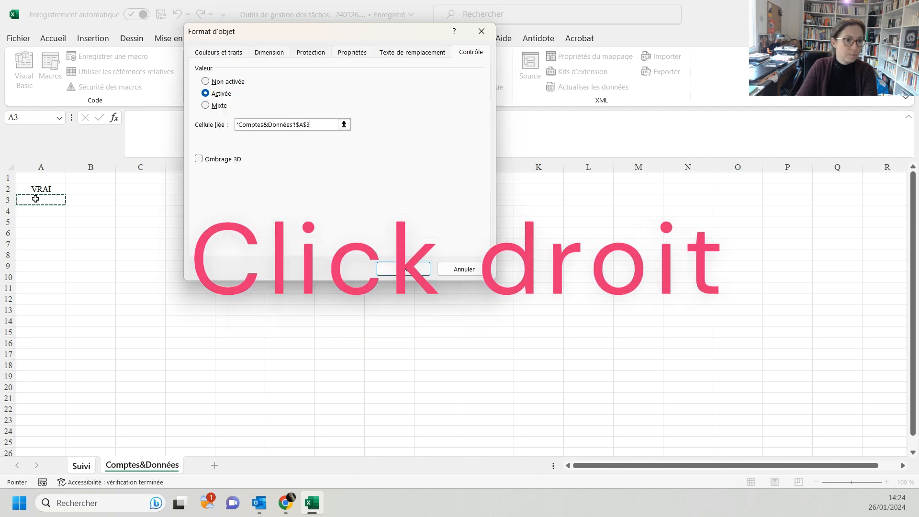
click(392, 270)
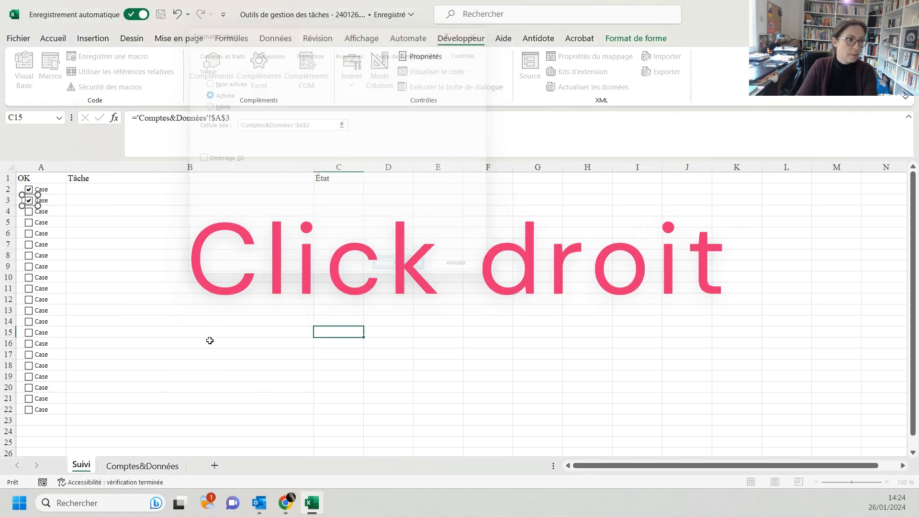
- Tick the check box in row 4 of Suivi and link it to cell A4 of Comptes&Données
click(29, 212)
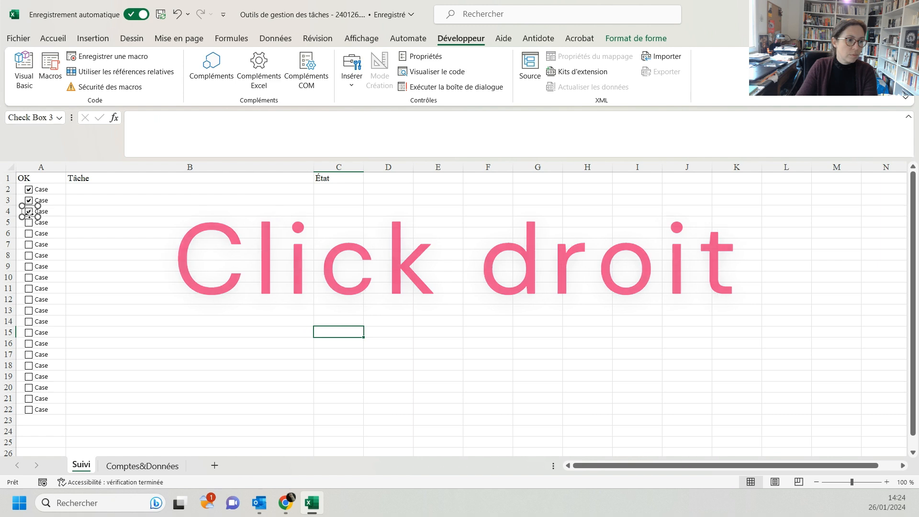
right_click(30, 216)
click(79, 348)
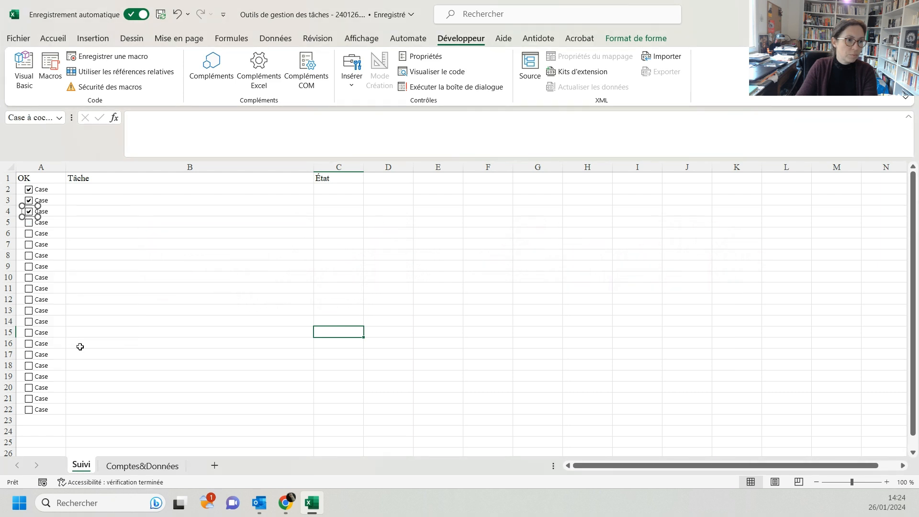
click(343, 124)
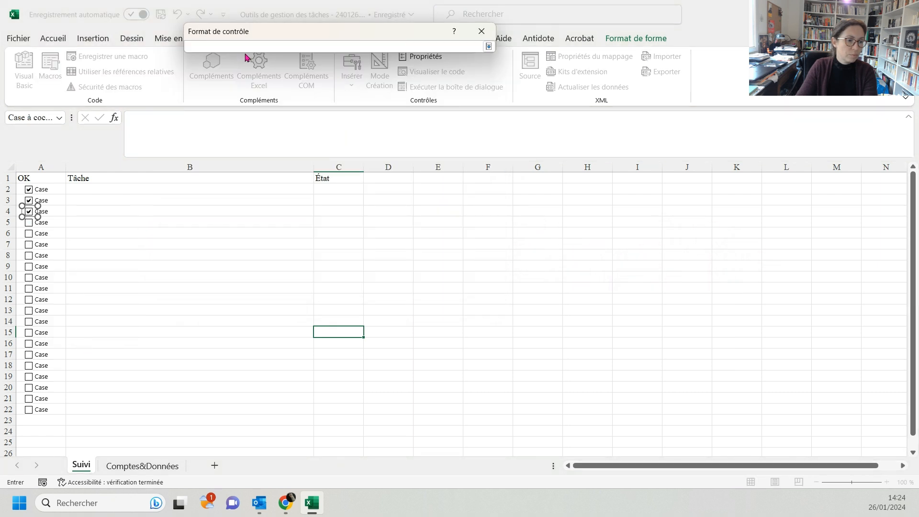
click(163, 466)
click(56, 211)
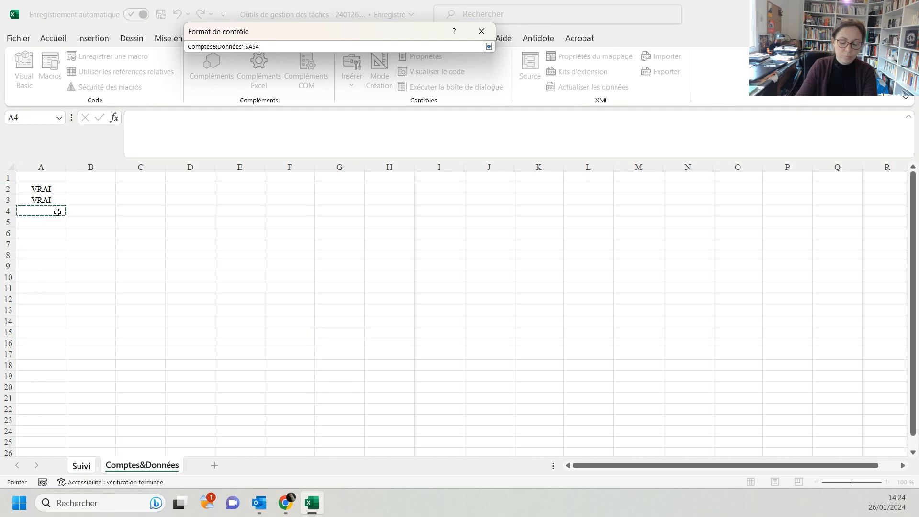
key(Return)
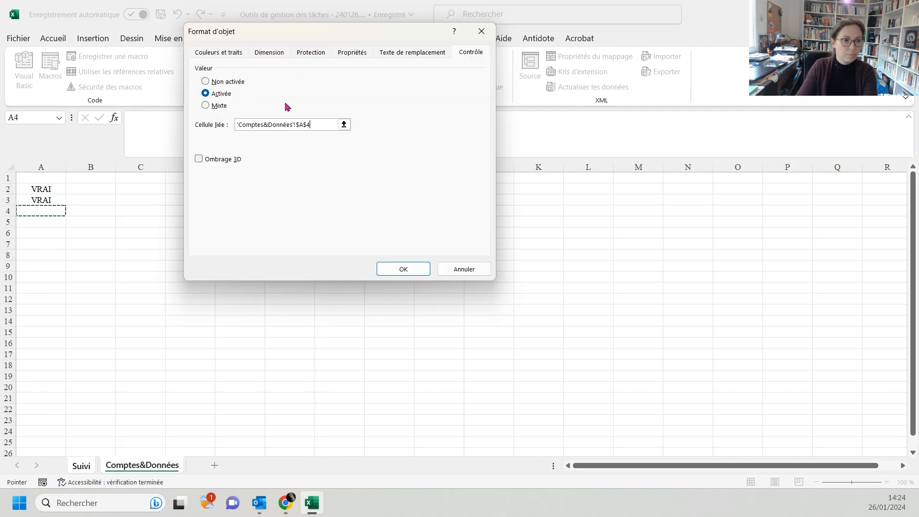
click(403, 269)
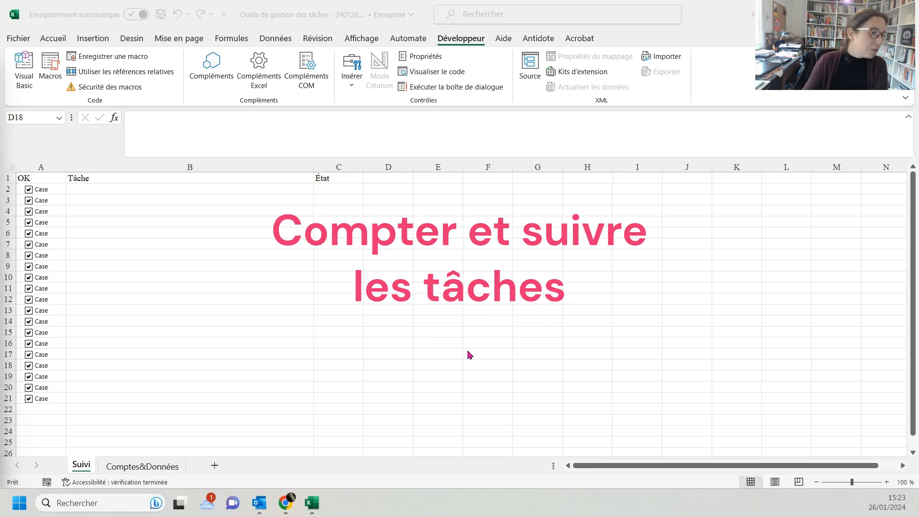
- Untick the check boxes in rows 2 and 3 of Suivi, checking their linked cells on Comptes&Données after each
click(29, 190)
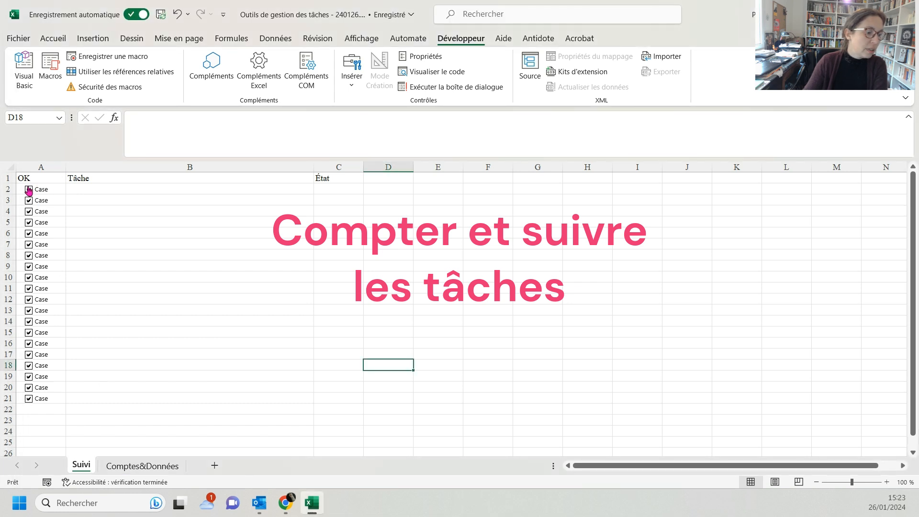
click(143, 467)
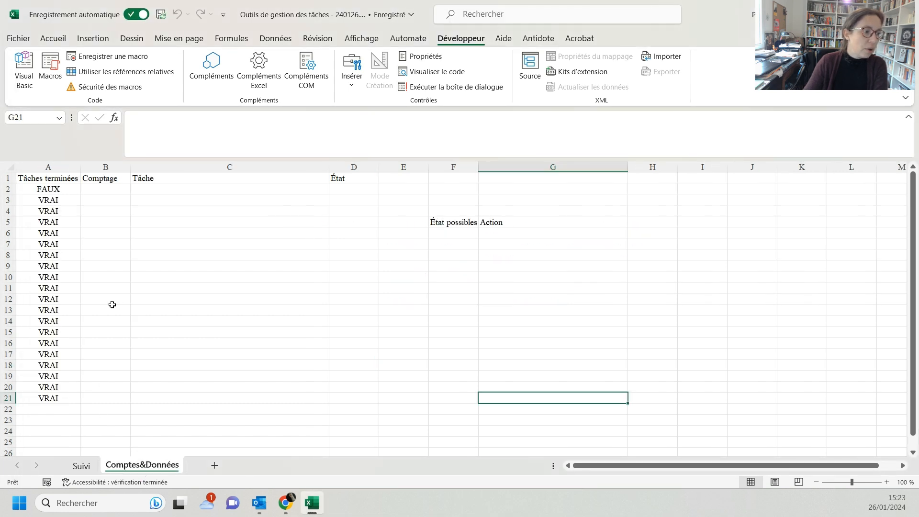
click(81, 466)
click(28, 202)
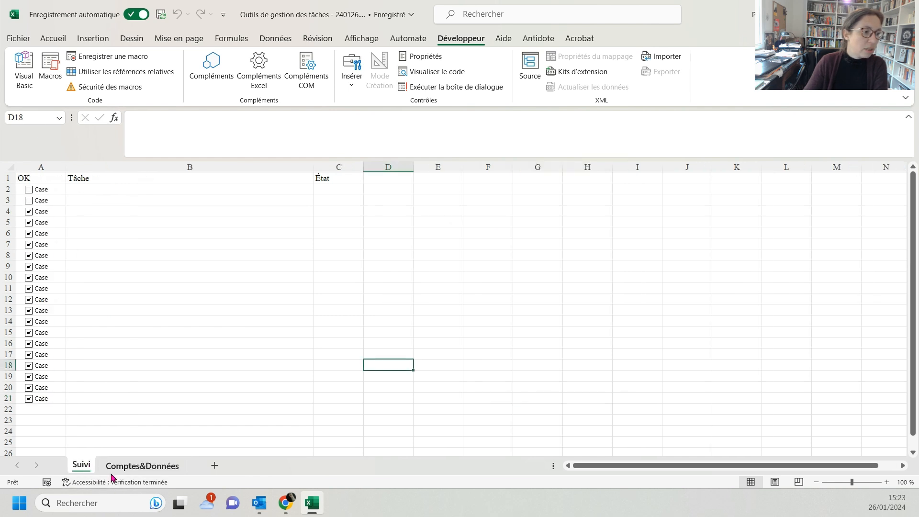
click(128, 466)
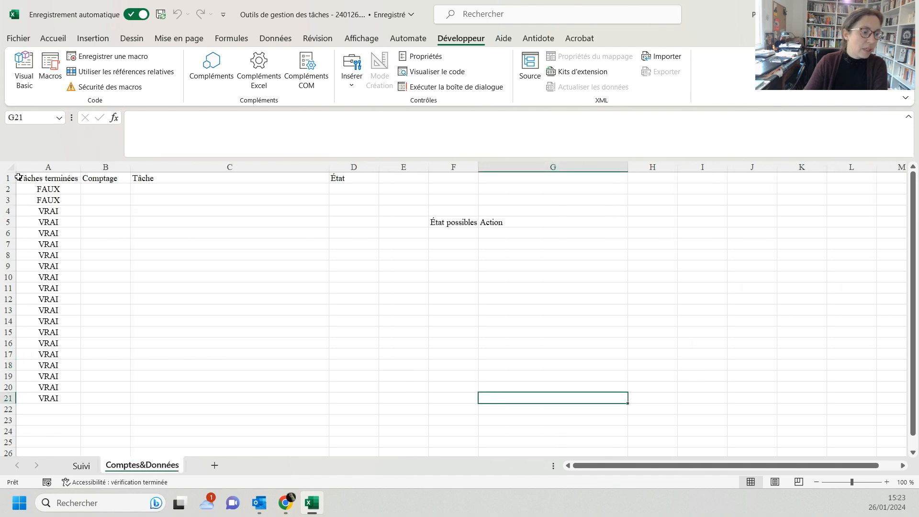
- Label cell A22 of Comptes&Données, just under the list of linked values, as Nombre de tâches
click(99, 189)
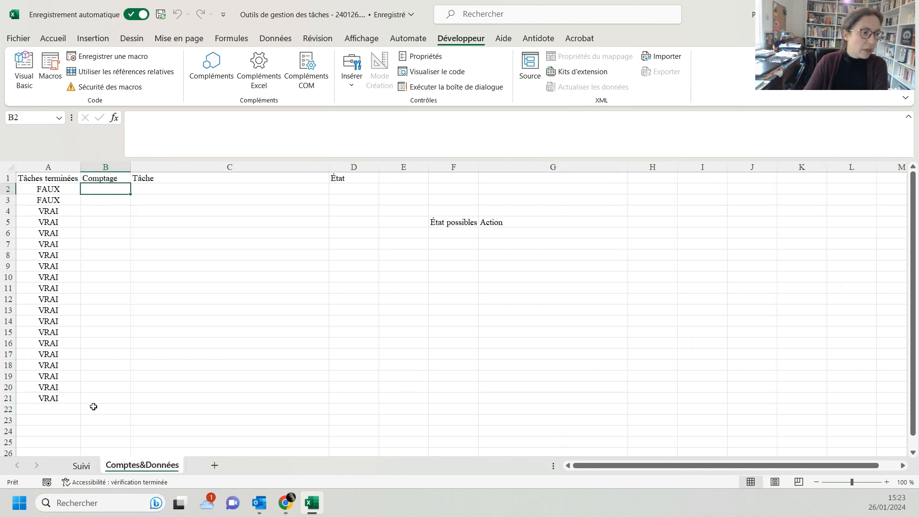
scroll(96, 385, down, 1)
click(48, 376)
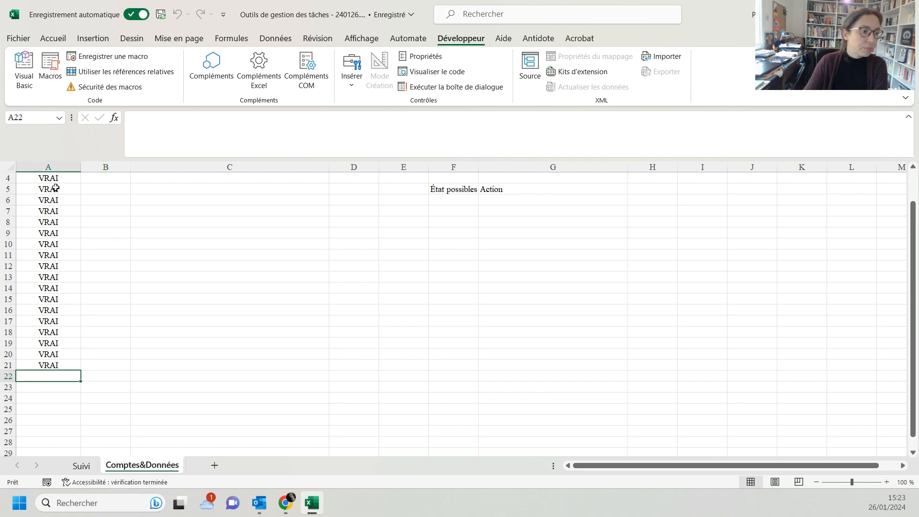
scroll(71, 316, up, 1)
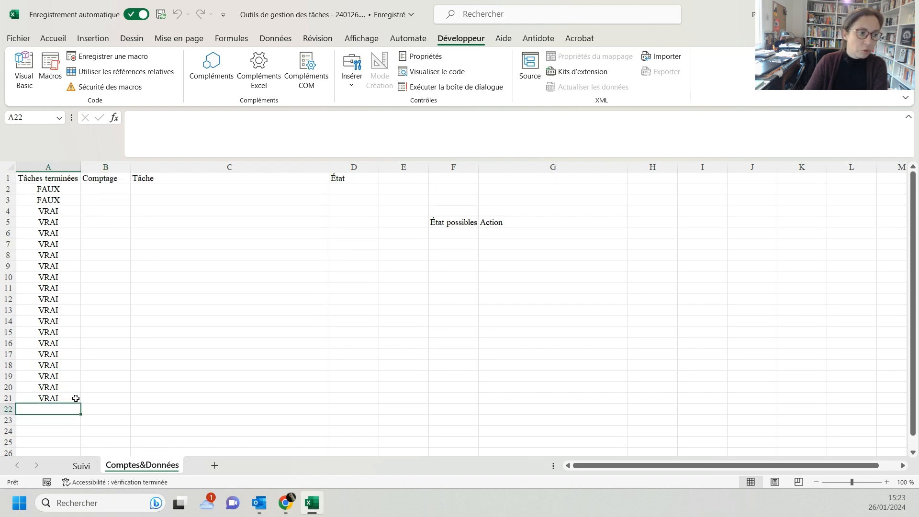
scroll(99, 344, down, 1)
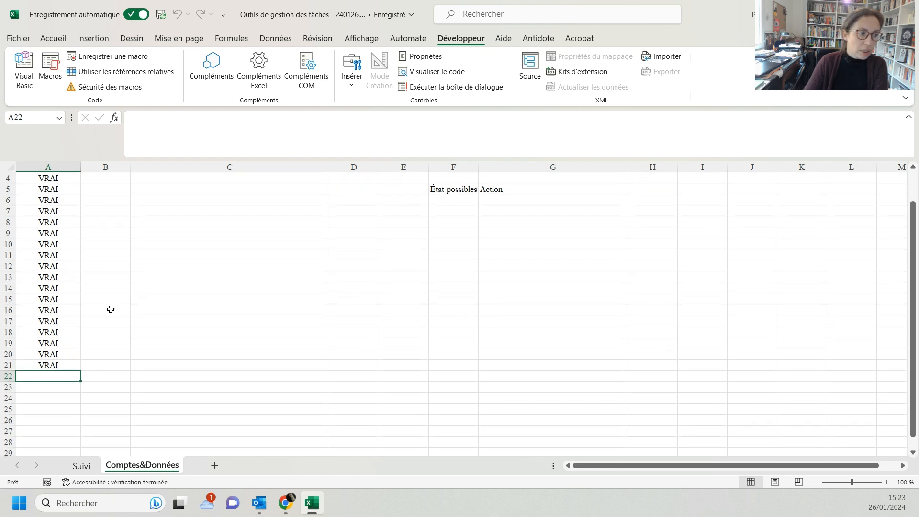
scroll(111, 307, up, 1)
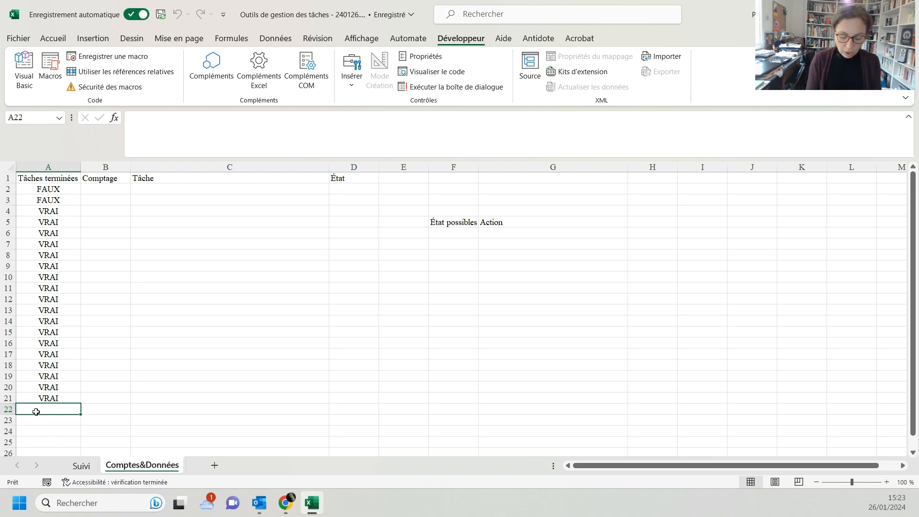
text(Nombre de tâches)
key(Tab)
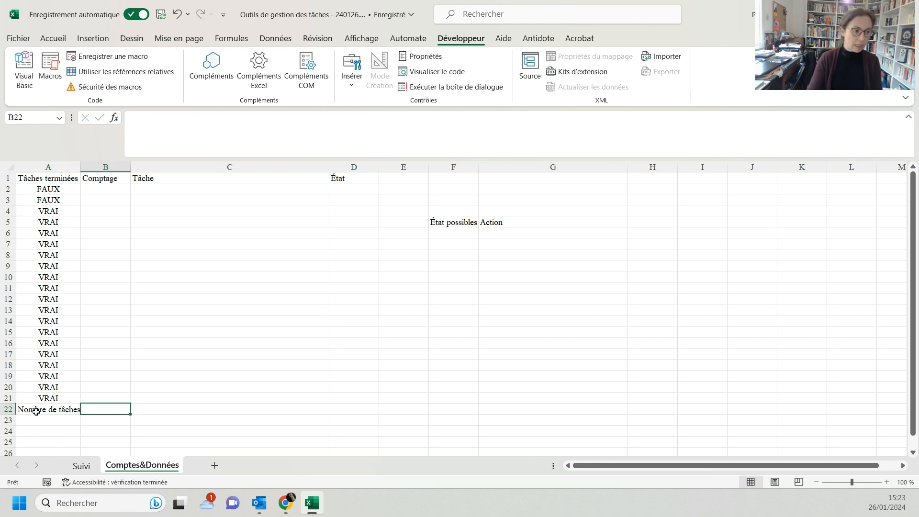
- Count the tasks in B22 with the formula =NBVAL(A2:A21)
text(=NBVAL()
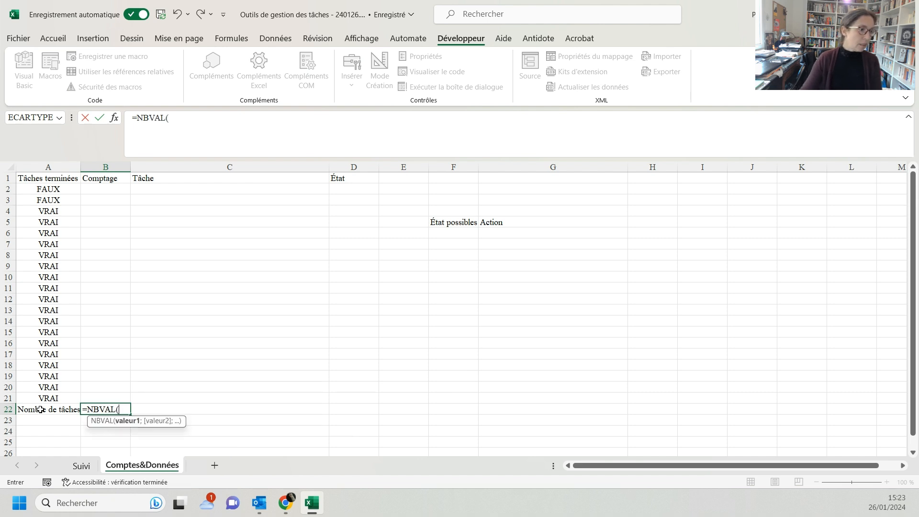
click(69, 192)
drag(69, 193, 63, 395)
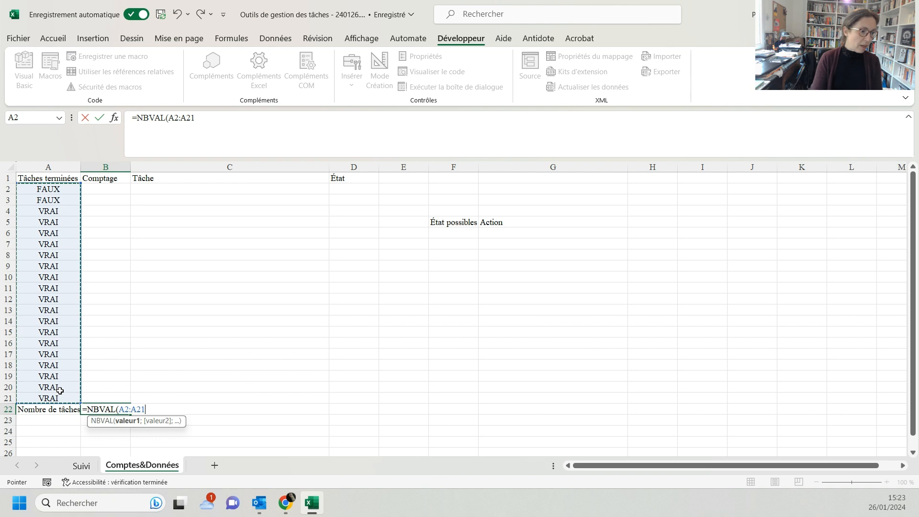
text())
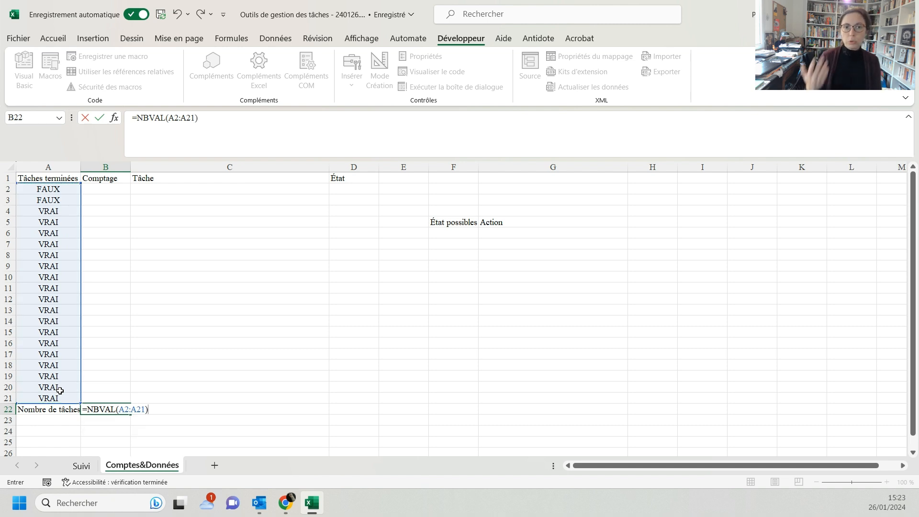
key(Return)
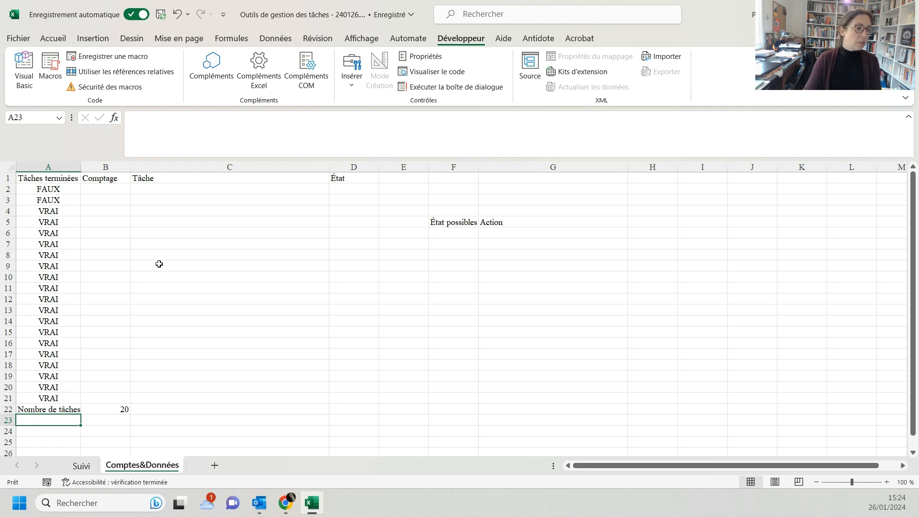
- Enter =SI(A2;1;0) in B2 of the Comptage column to convert the linked value into 1 or 0
click(98, 189)
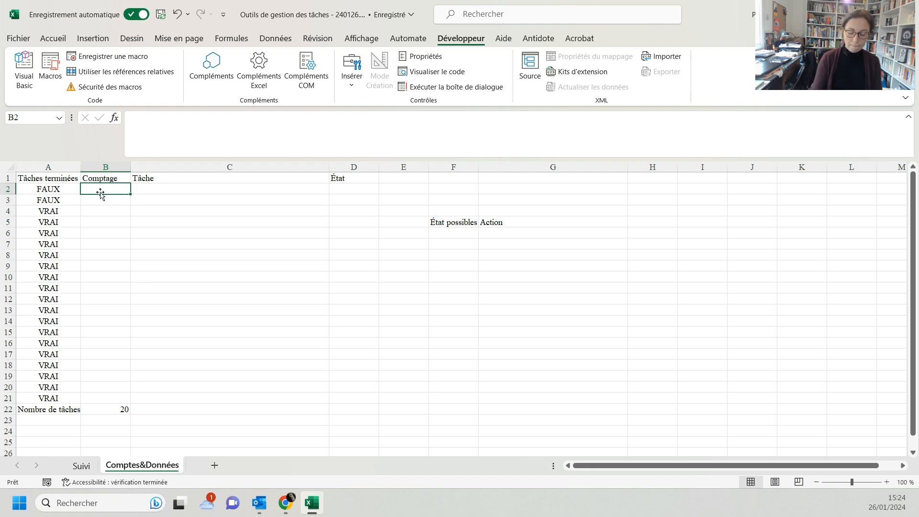
text(=SI)
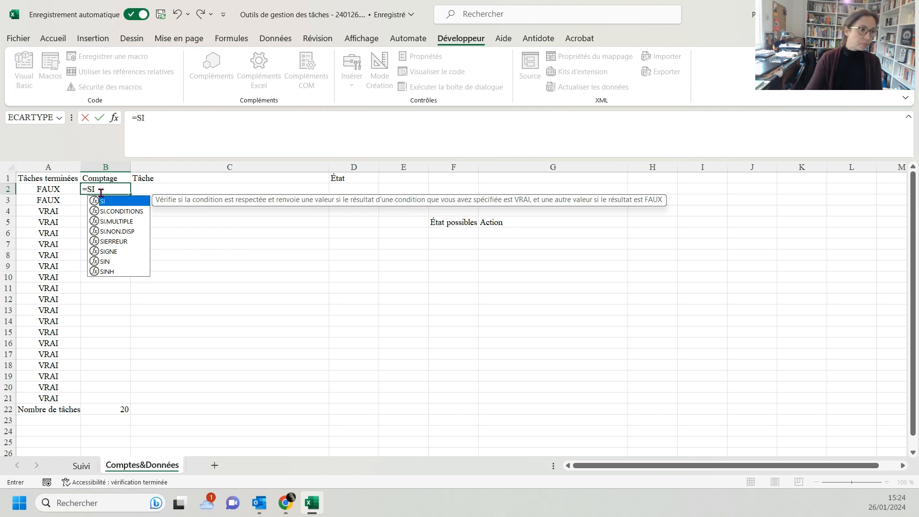
text(()
click(66, 190)
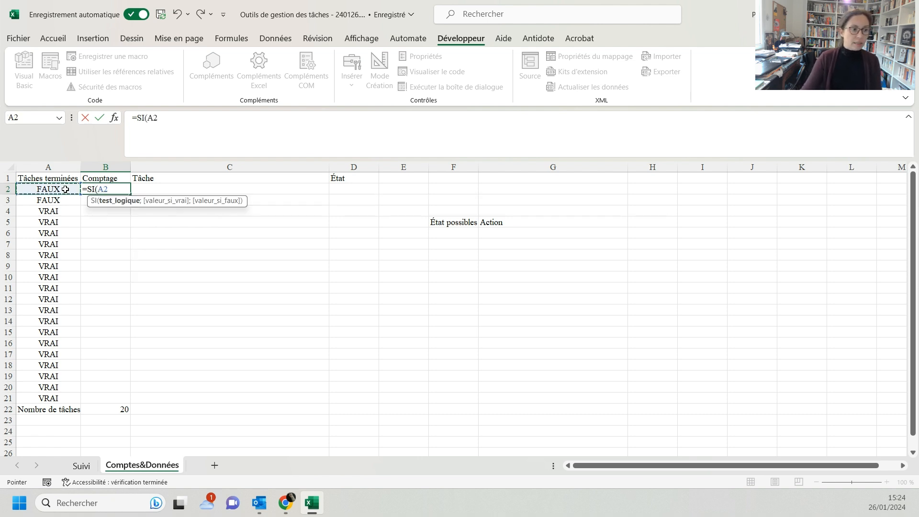
text(;1)
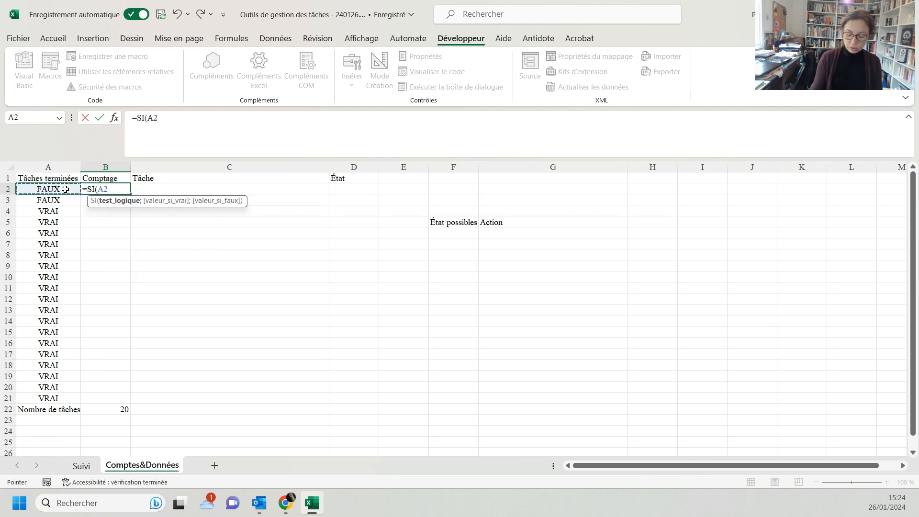
text(;)
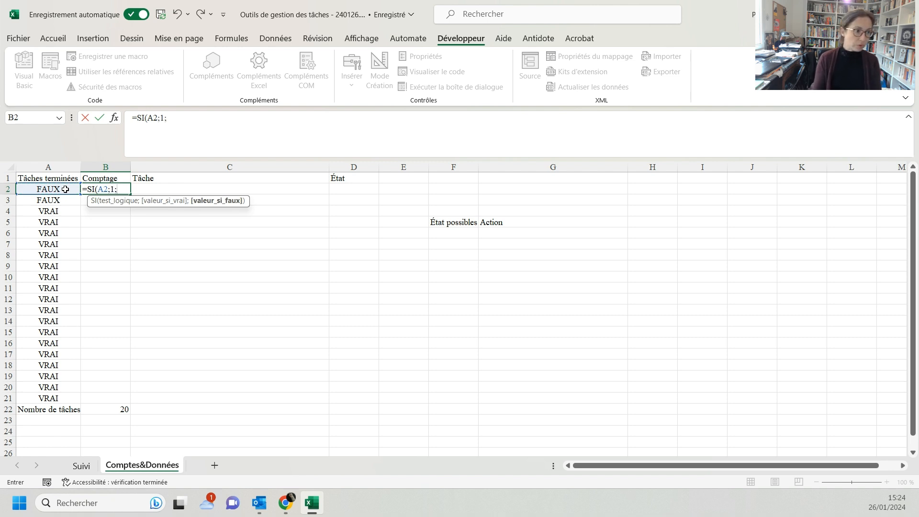
text(0)
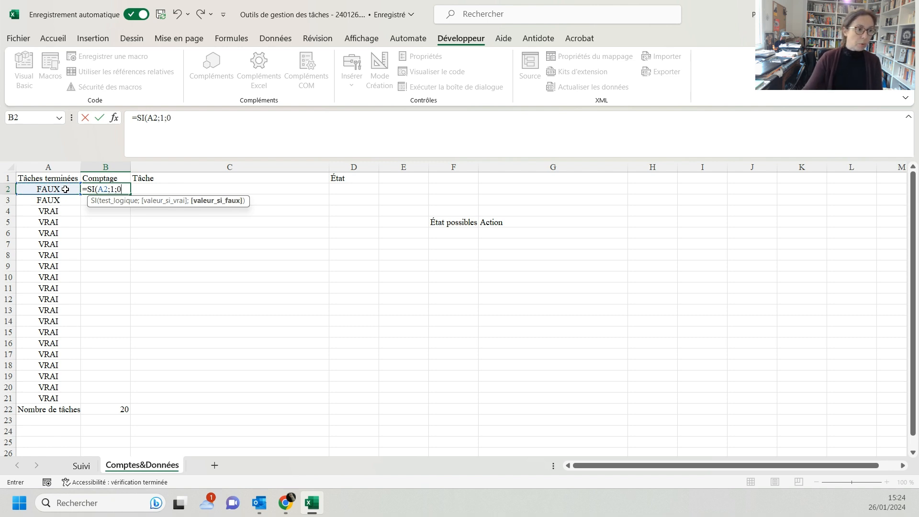
text())
key(Return)
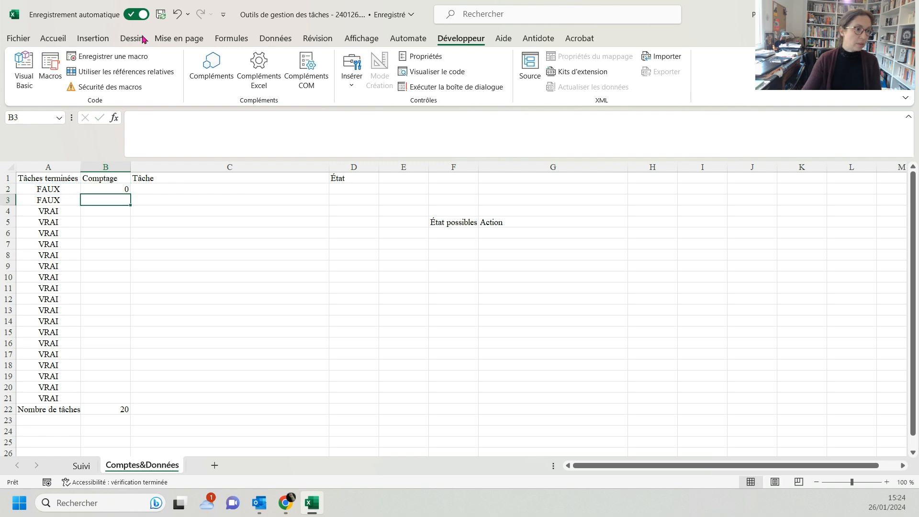
- Fill the B2 formula down the Comptage column to B21 and check the copied formula in B11
click(125, 189)
drag(130, 194, 112, 402)
click(107, 289)
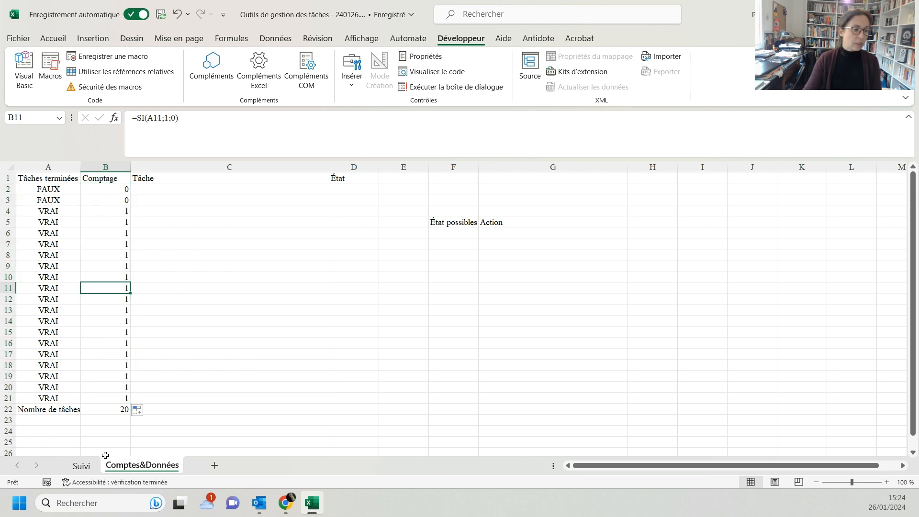
- Label A23 as Tâches validées and total the Comptage column in B23 with =SOMME(B2:B21)
click(57, 419)
double_click(58, 419)
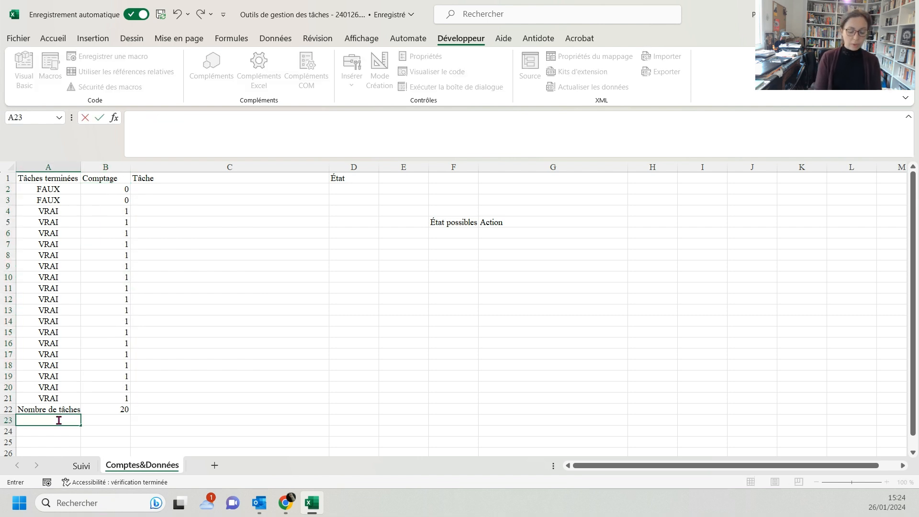
text(Tâches validées)
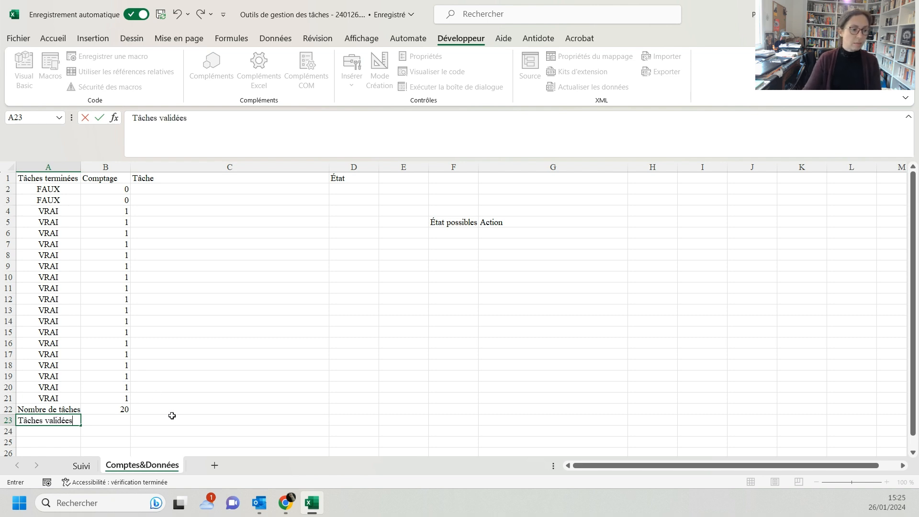
click(97, 416)
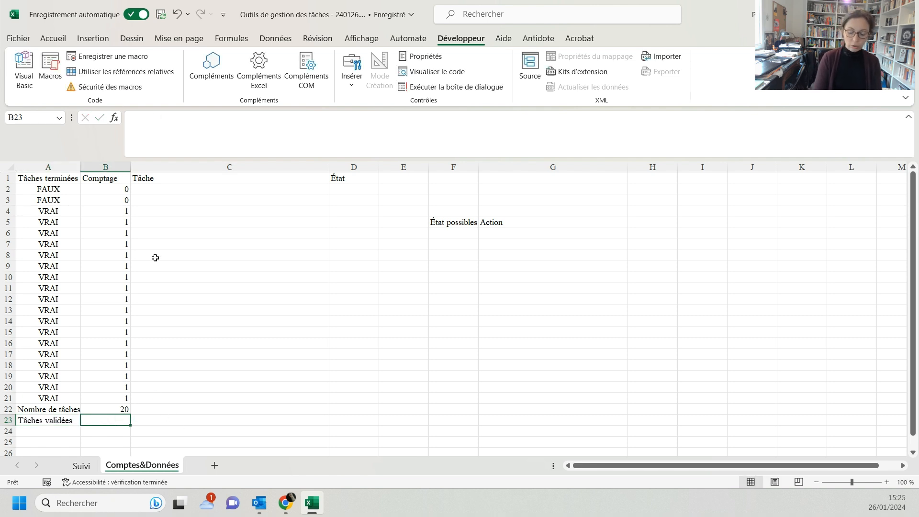
text(=SOMM)
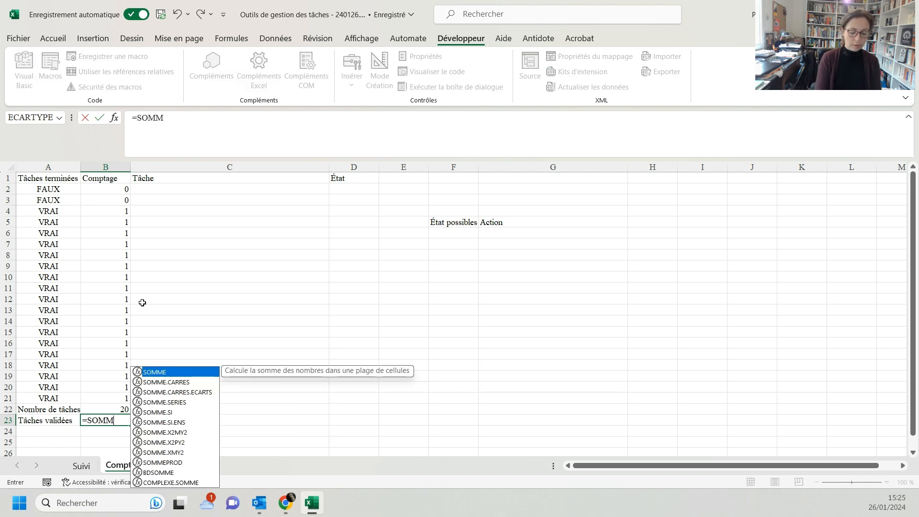
text(e()
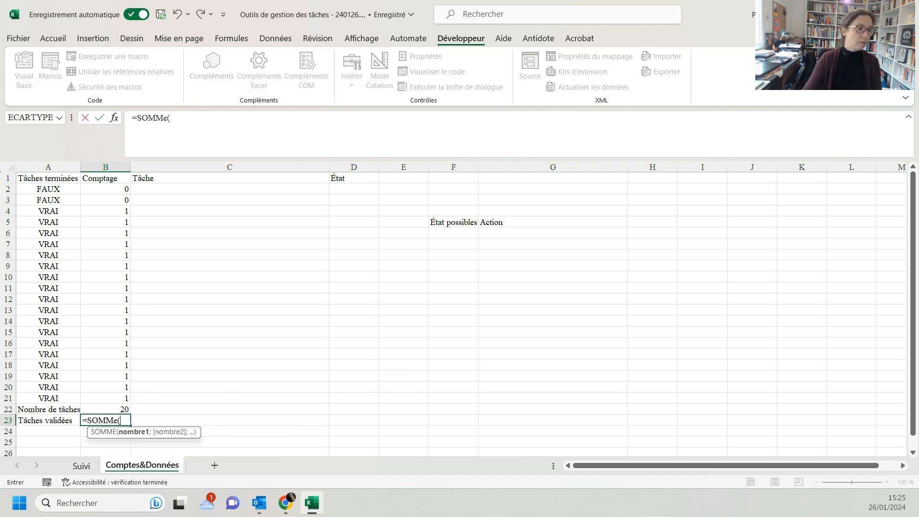
drag(95, 190, 101, 398)
text())
key(Return)
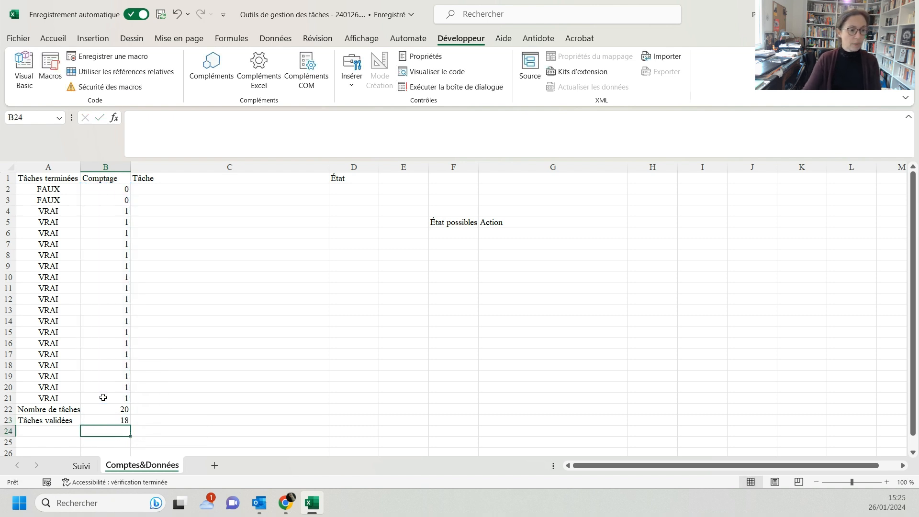
- Label A24 as Pourcentage and compute the share of validated tasks in B24 with =B23/B22
click(74, 427)
text(Pourcentage)
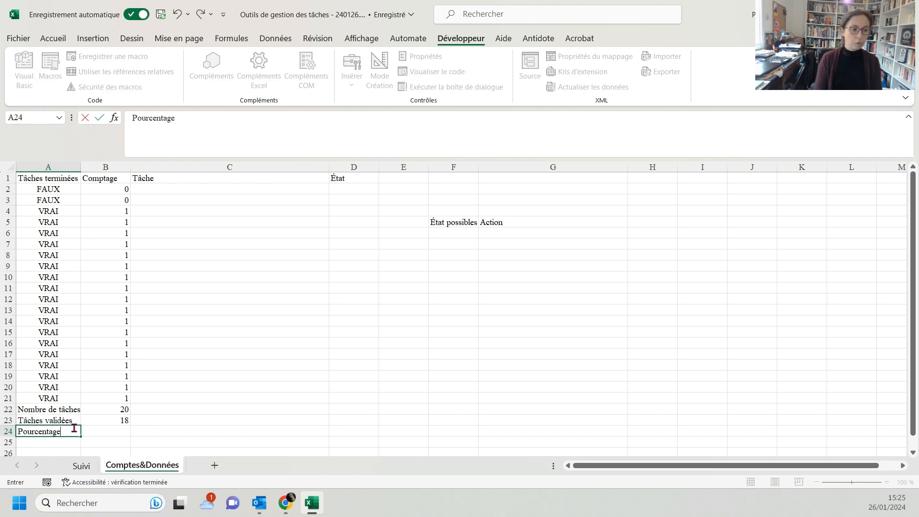
key(Tab)
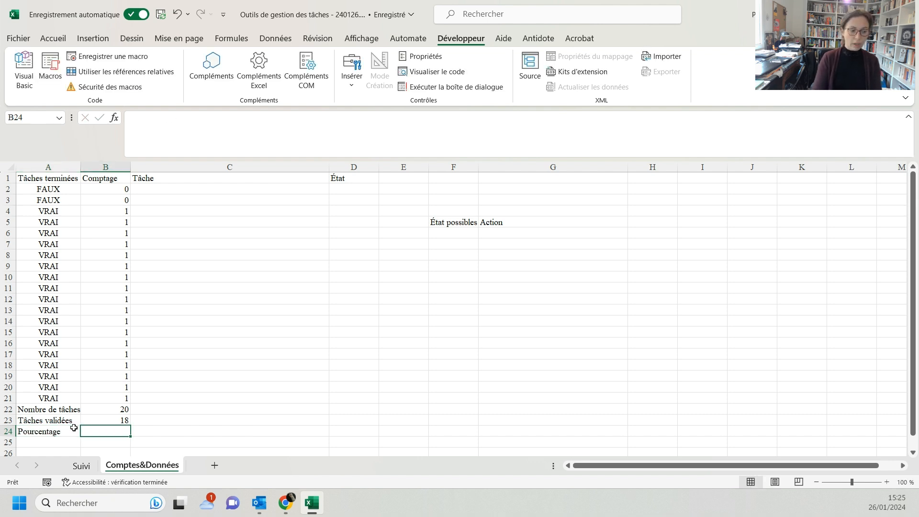
text(=)
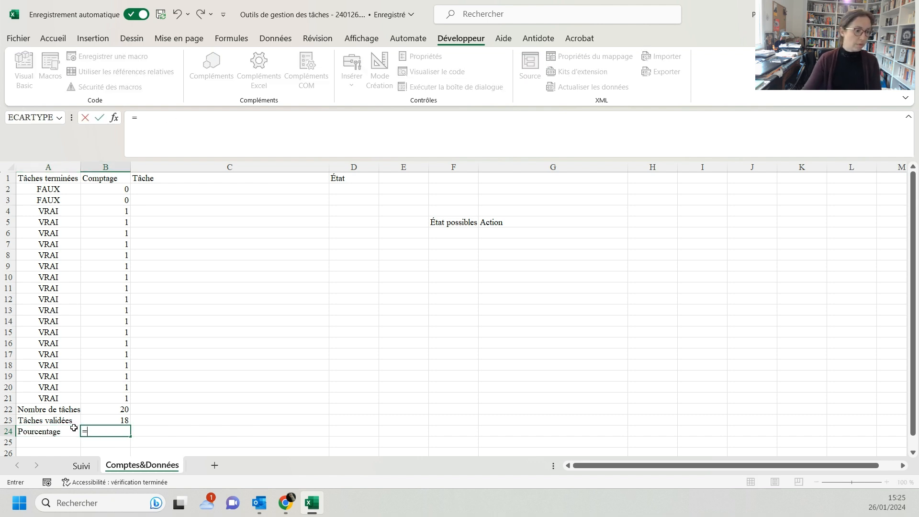
click(127, 420)
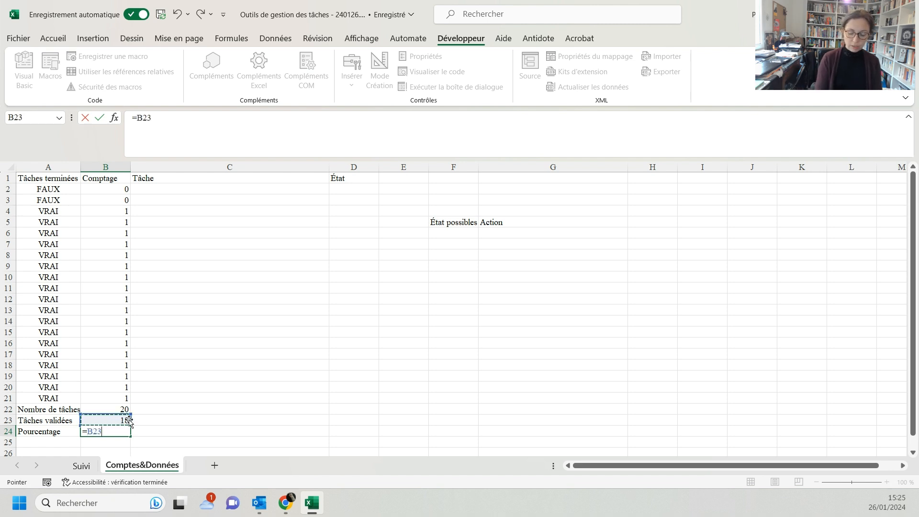
text(/)
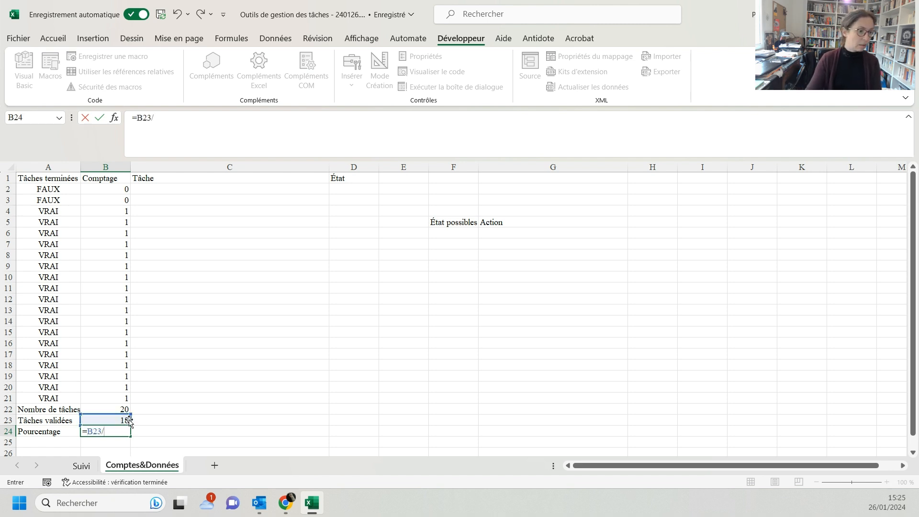
click(128, 400)
click(122, 408)
key(Return)
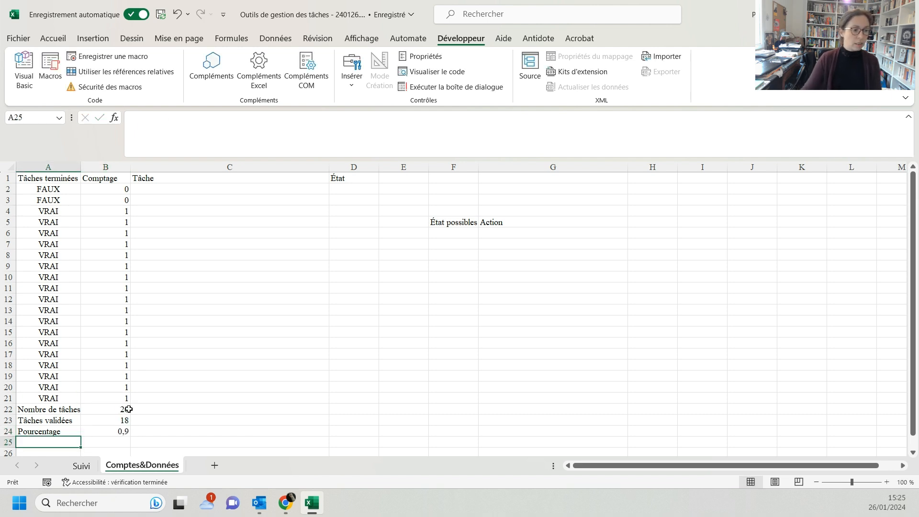
- Format the Pourcentage result in B24 as a percentage
click(109, 429)
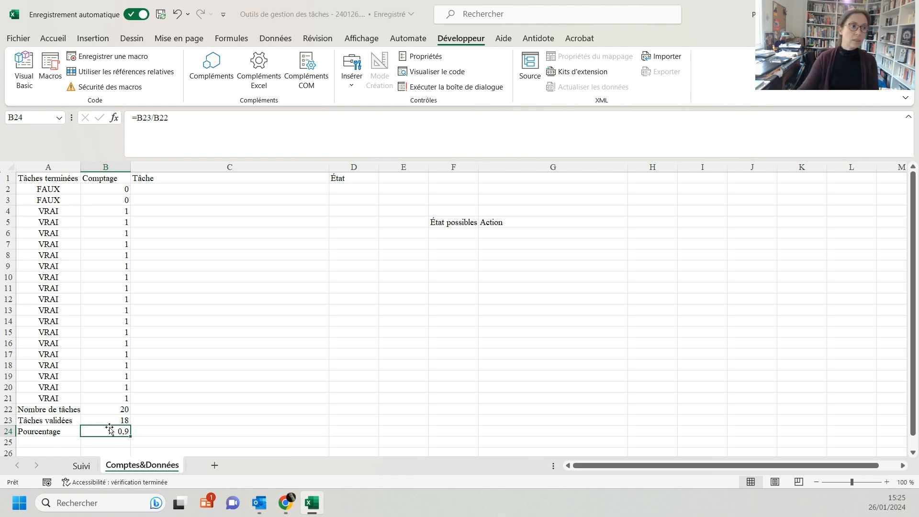
click(45, 43)
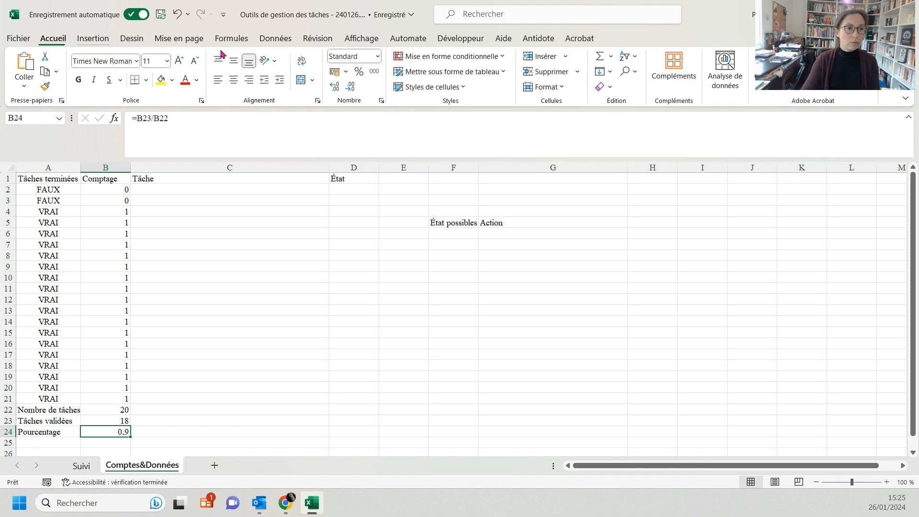
click(359, 73)
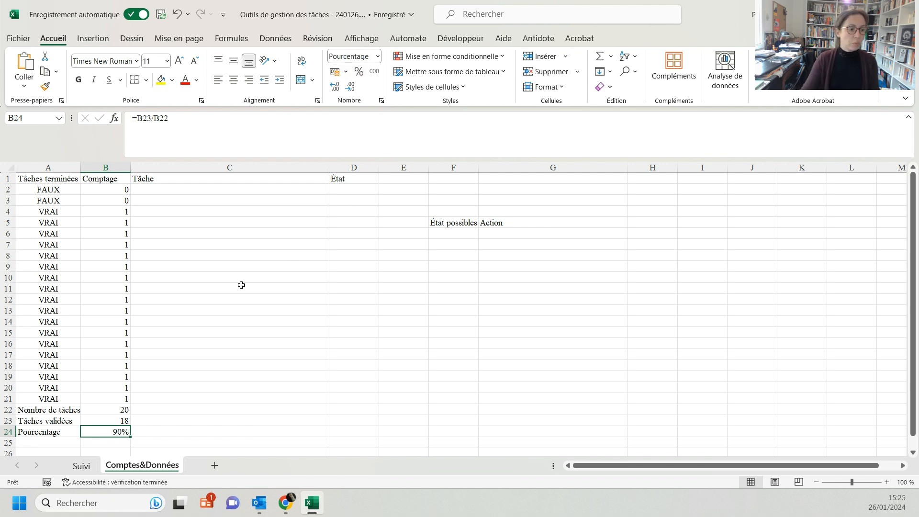
- Untick the check boxes in rows 6, 7 and 9 of Suivi, check the totals on Comptes&Données and return to Suivi
click(82, 464)
click(29, 234)
click(28, 244)
click(28, 268)
click(136, 466)
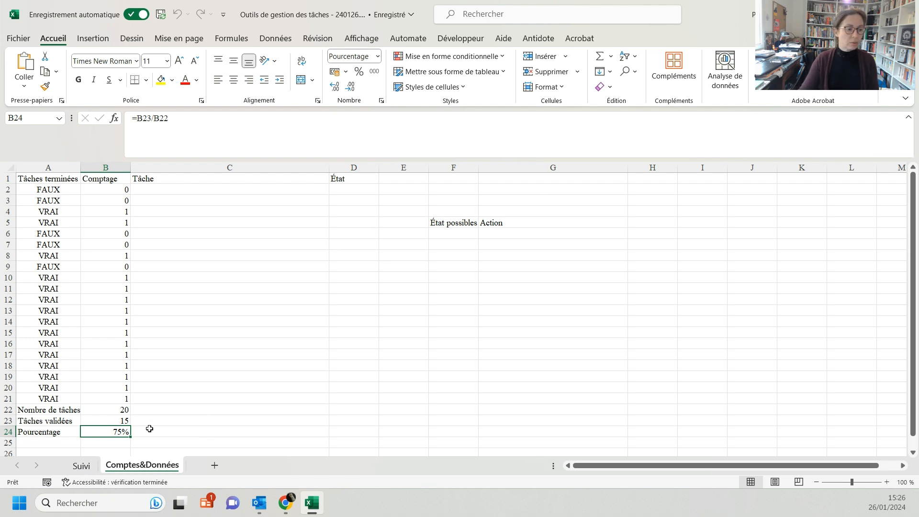
click(79, 466)
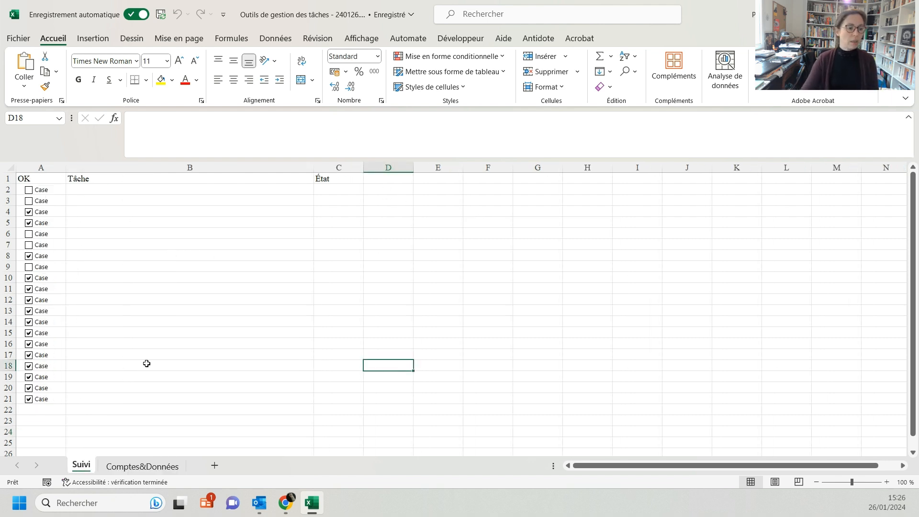
- Enter Tâche 1 in B2 of the Suivi sheet and fill the numbered series down to B21
click(172, 471)
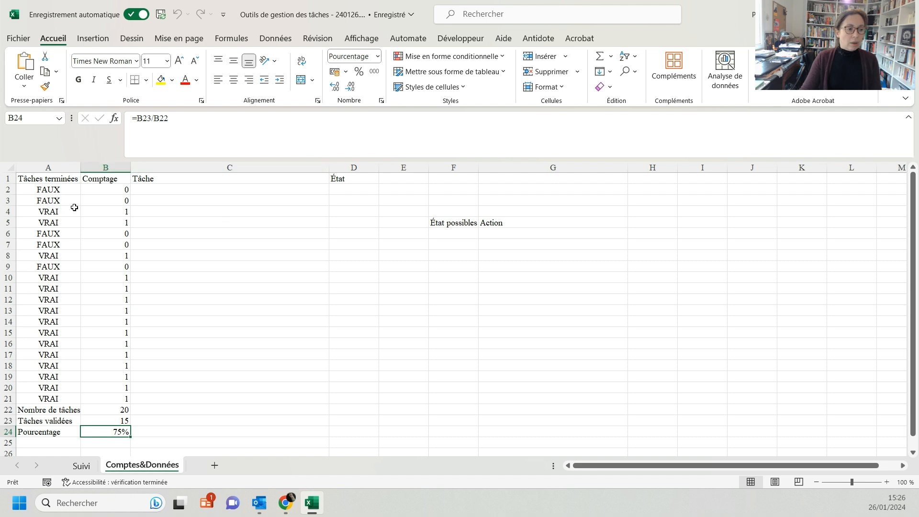
click(200, 190)
click(82, 466)
click(184, 189)
text(Tâche 1)
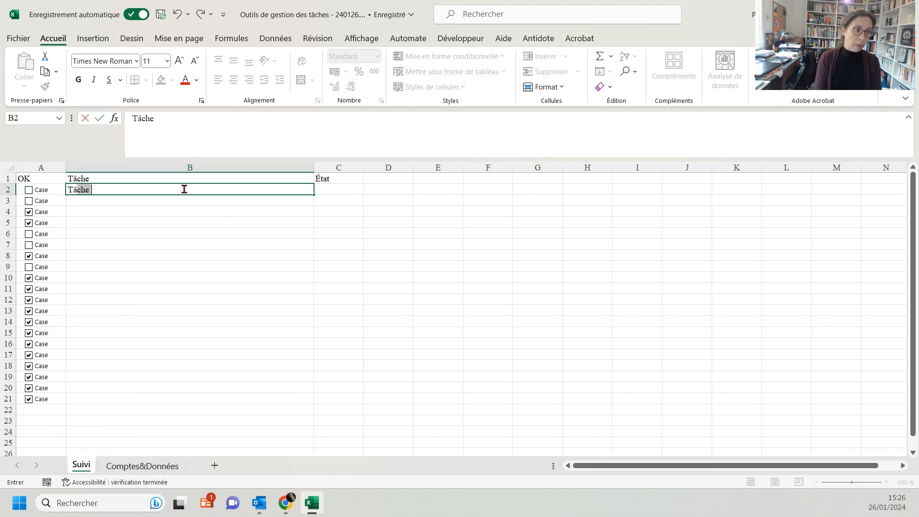
click(230, 262)
click(302, 192)
drag(315, 195, 286, 402)
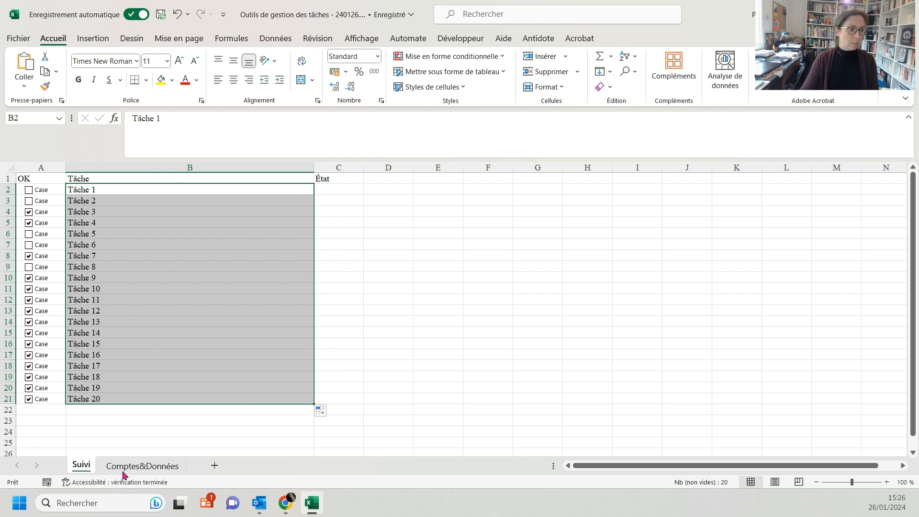
- Link C2 of Comptes&Données to the task name with =Suivi!B2 and fill the formula down to C21
click(139, 465)
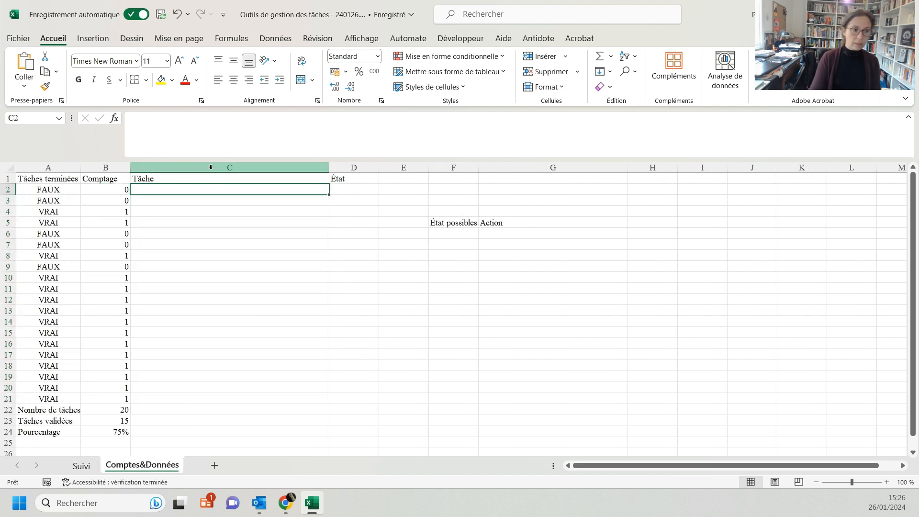
text(=)
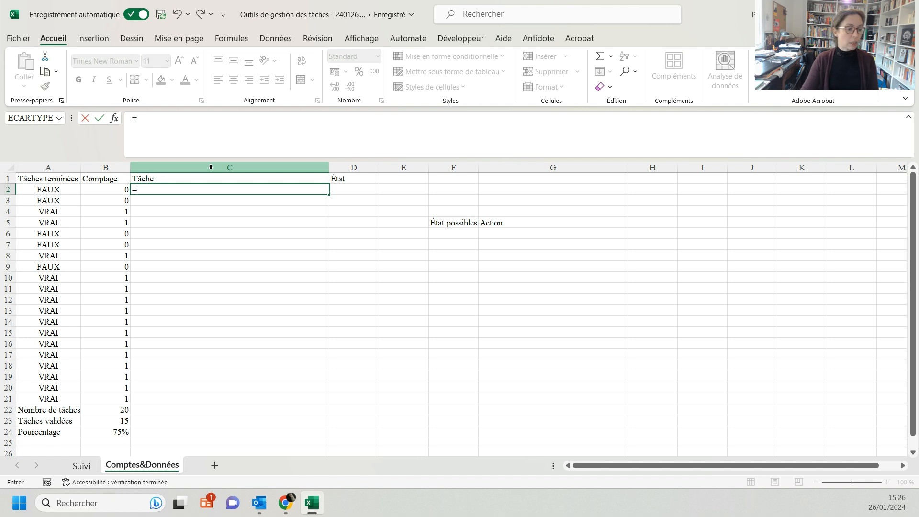
click(82, 466)
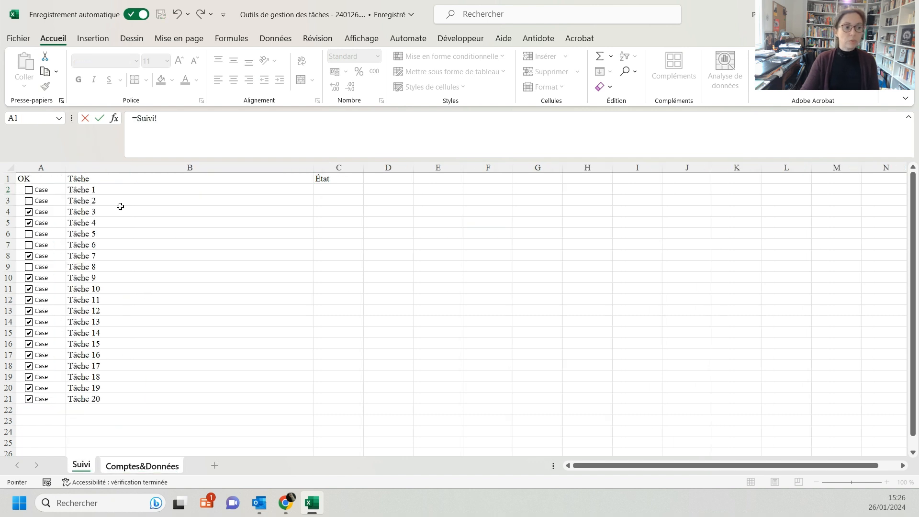
click(117, 190)
key(Return)
click(292, 189)
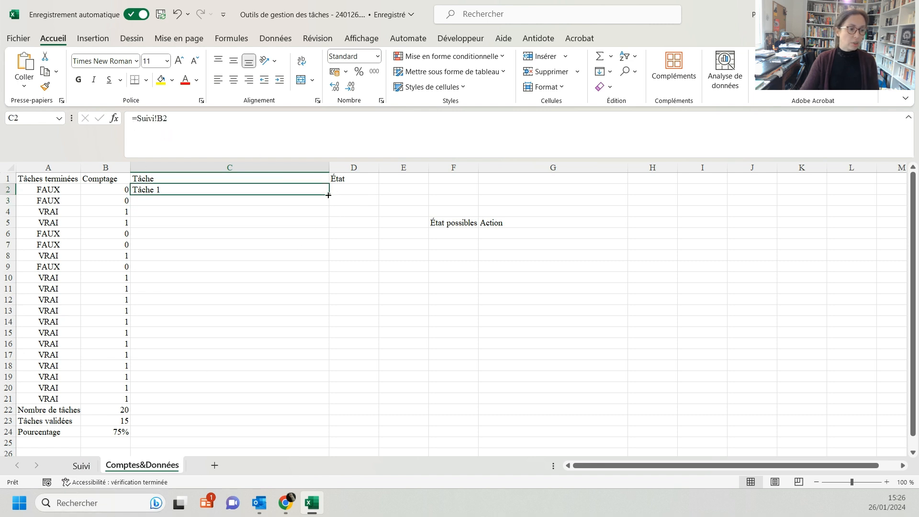
drag(328, 200, 330, 403)
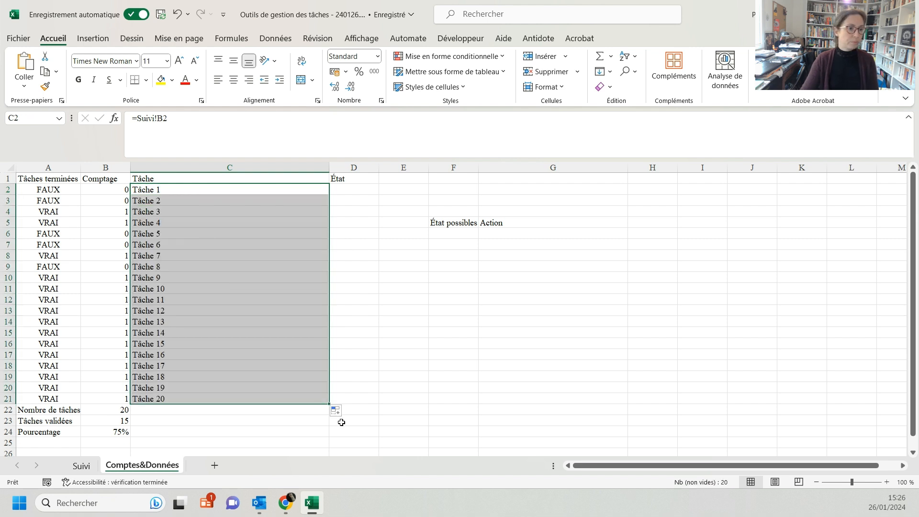
click(284, 297)
- List the states À faire, En cours, Bloqué and Terminé in F6:F9 under État possibles
click(354, 188)
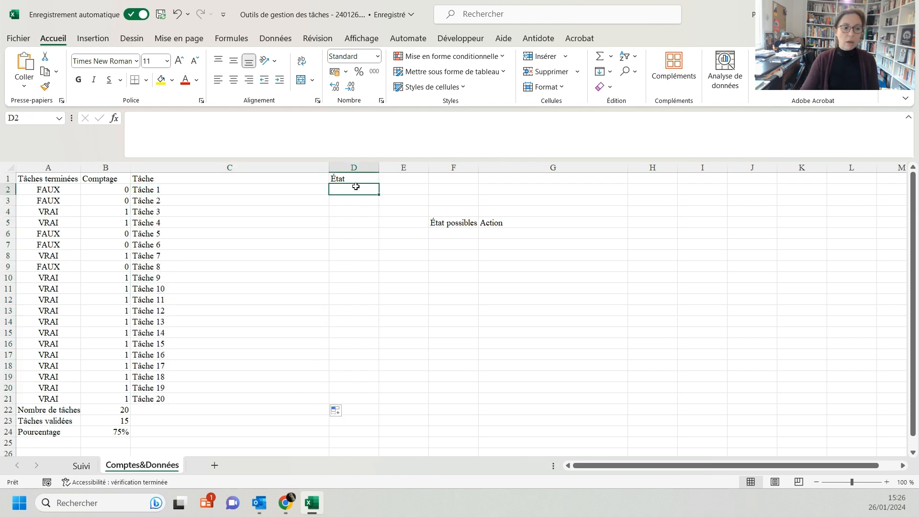
click(446, 231)
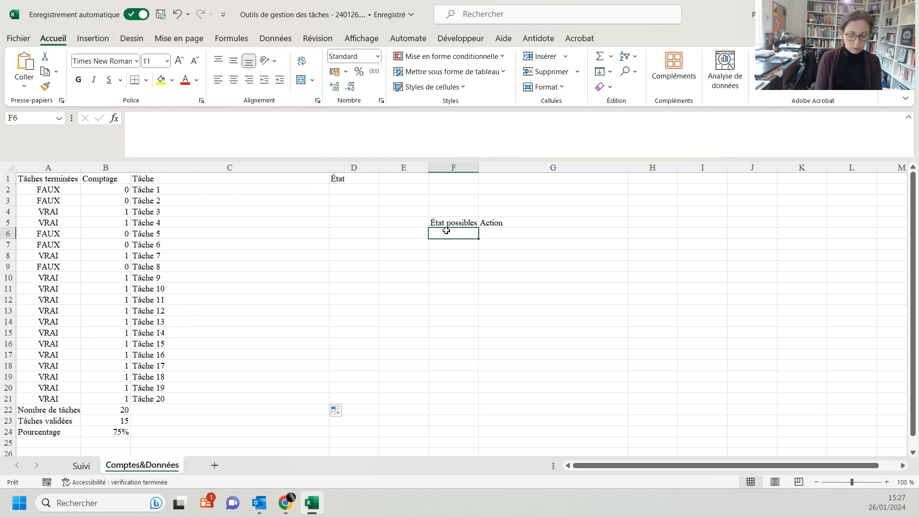
text(À faire)
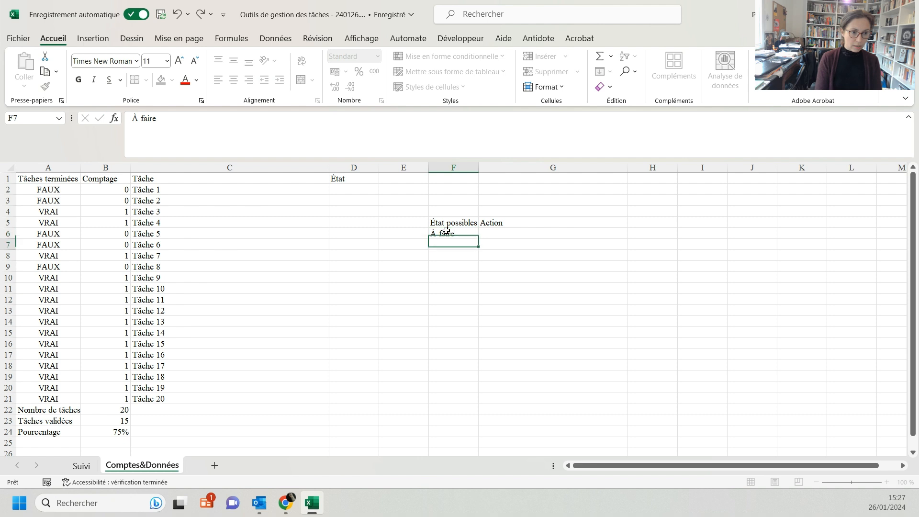
key(Return)
text(En cours)
key(Return)
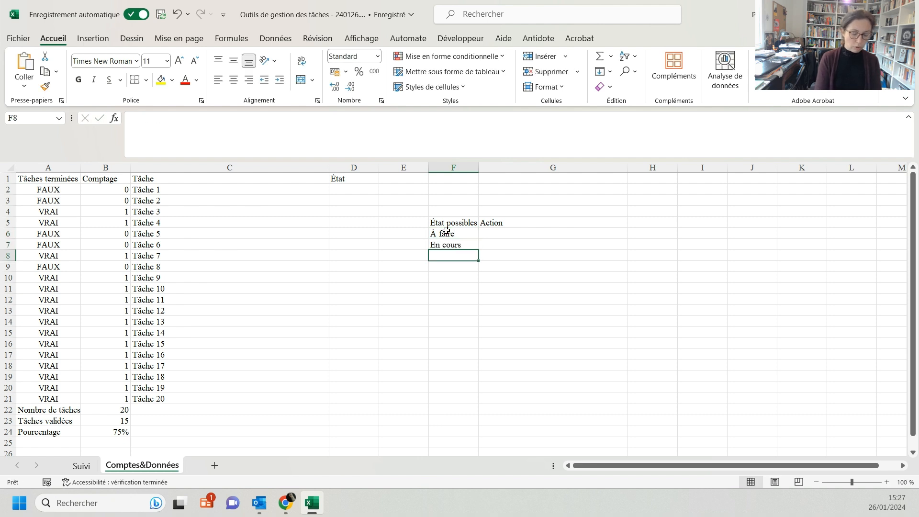
text(Bloqué)
key(Return)
text(T)
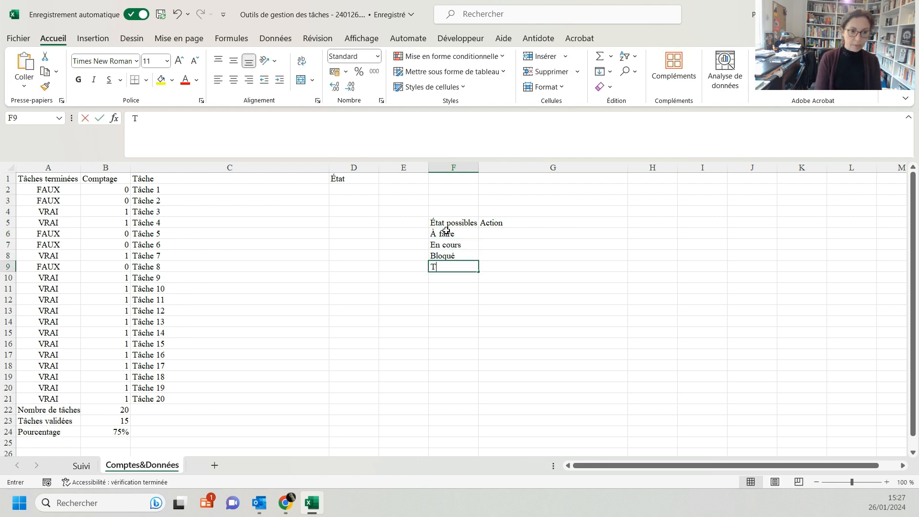
text(erminé)
key(Return)
- Add Abandonné in F10 as the last possible state
text(Aba,nd)
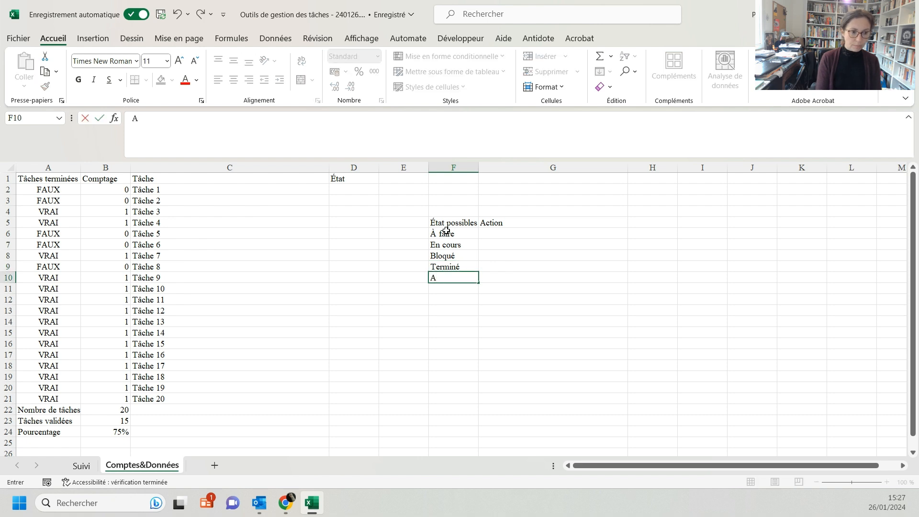
key(BackSpace)
key(BackSpace)
key(BackSpace)
key(BackSpace)
text(a)
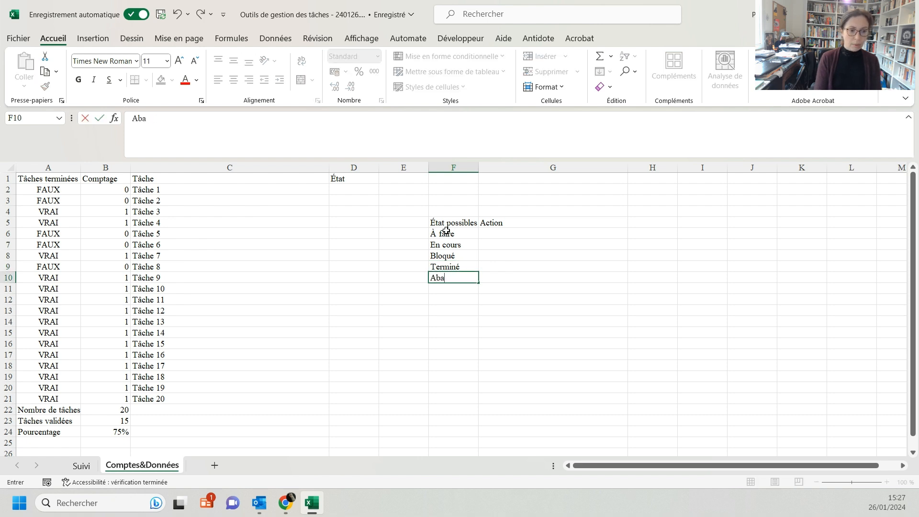
text(ndonné)
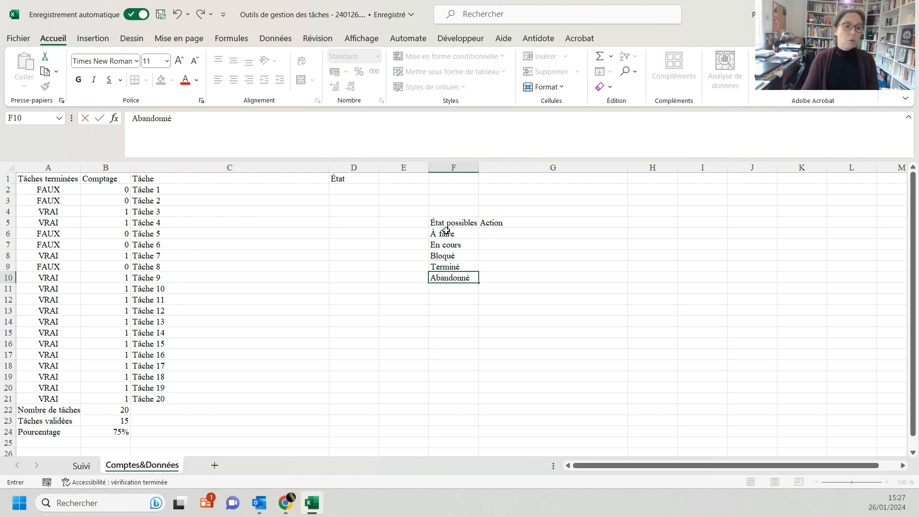
click(472, 258)
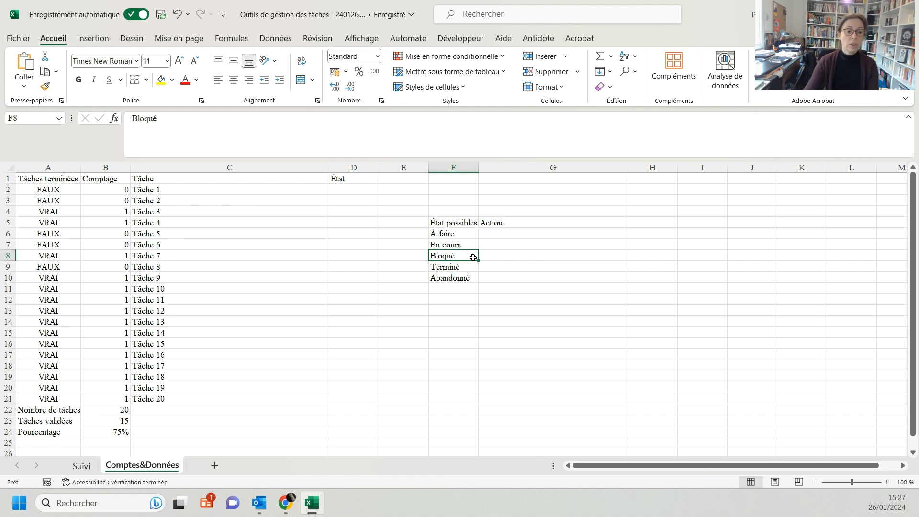
- Enter the actions "Noter dans les remarques le bloquant" for Bloqué in G8 and "Les raisons de l'abandon" for Abandonné in G10
click(497, 255)
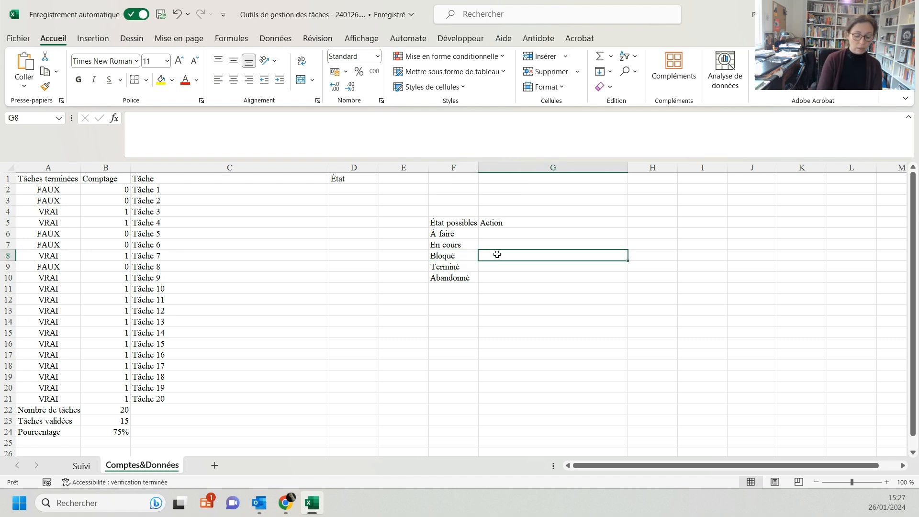
text(Noter dans l)
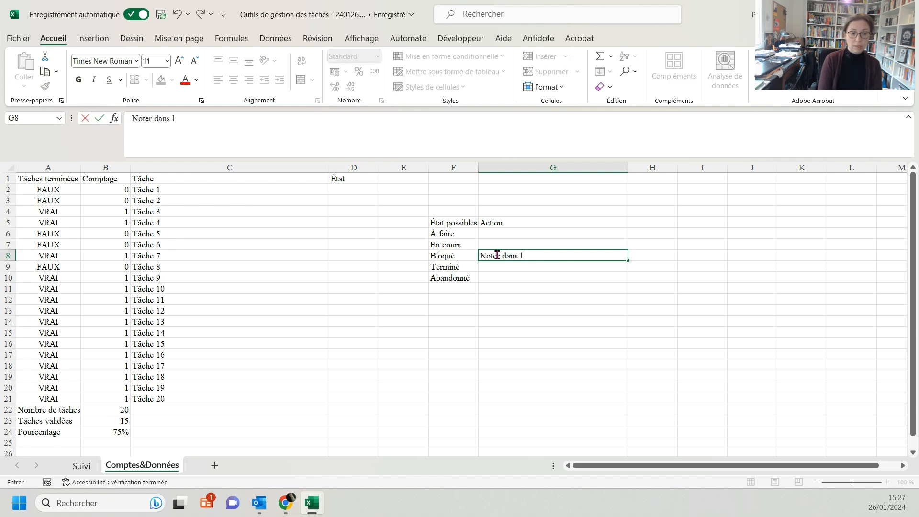
text(es remarques)
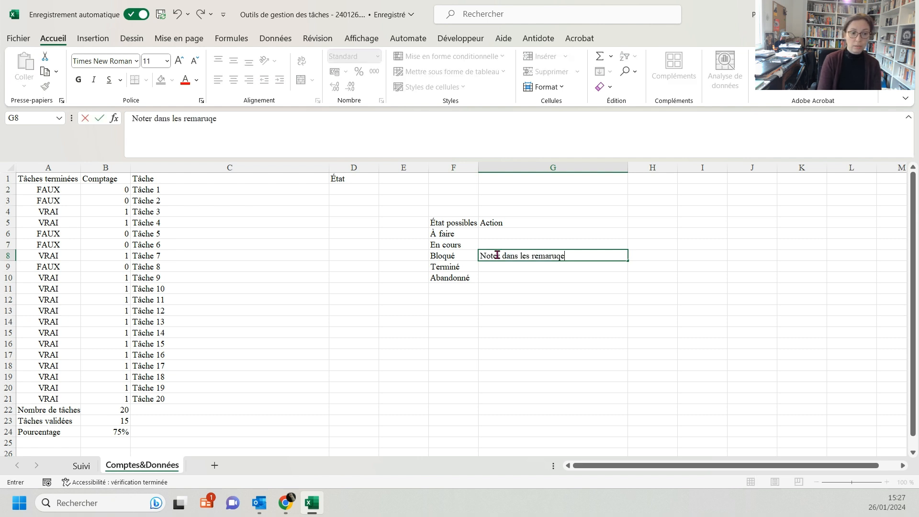
text( le b)
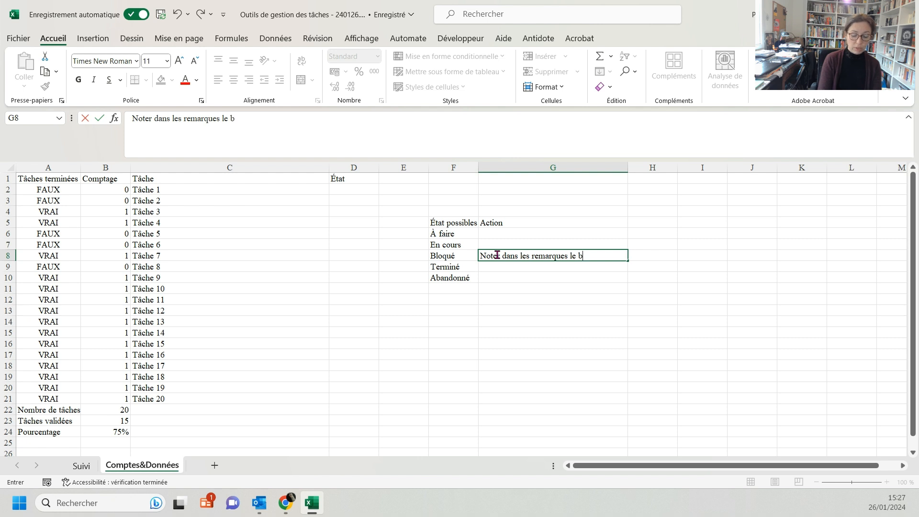
text(loquanrt)
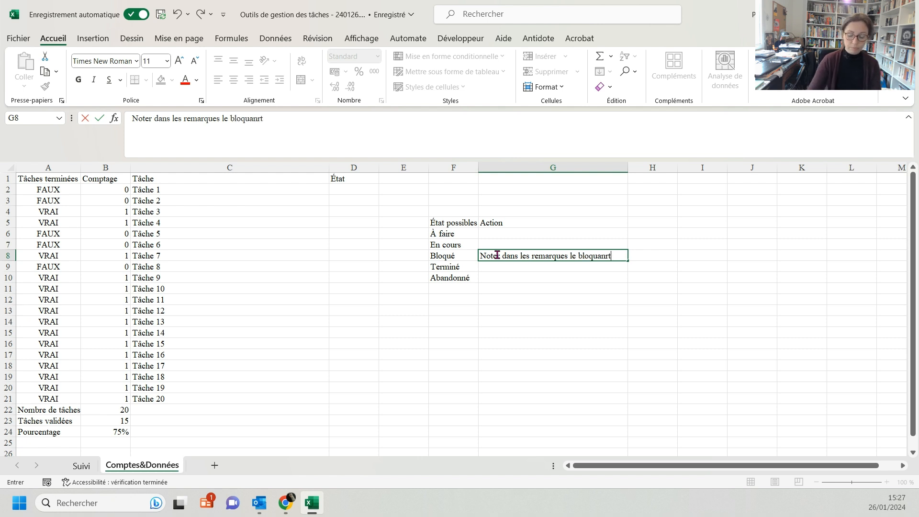
key(BackSpace)
key(BackSpace)
text(t)
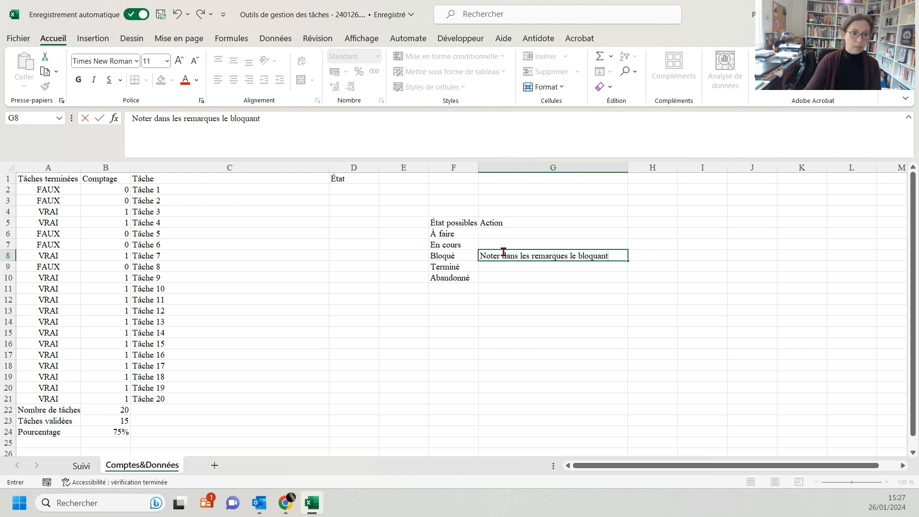
click(524, 277)
text(Les raisons de l'abandon)
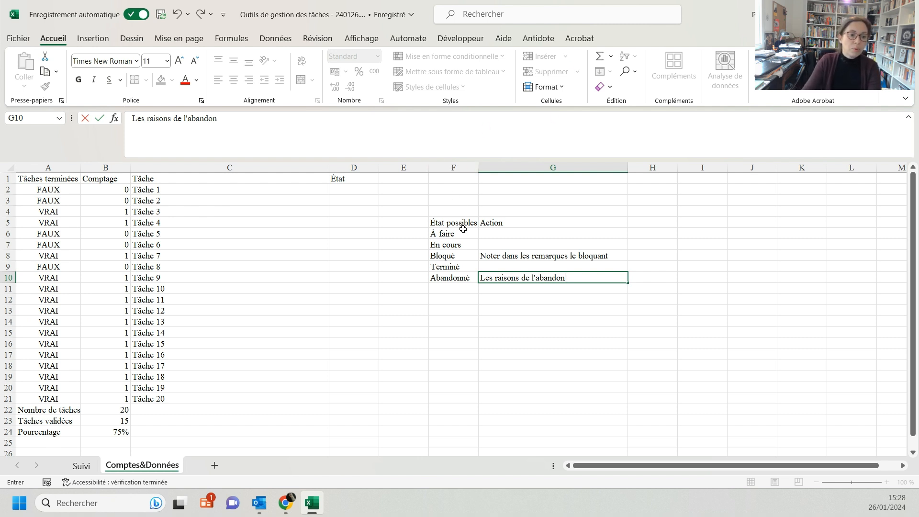
- Apply thick outside borders around the table of possible states and actions in F5:G10
drag(455, 223, 557, 283)
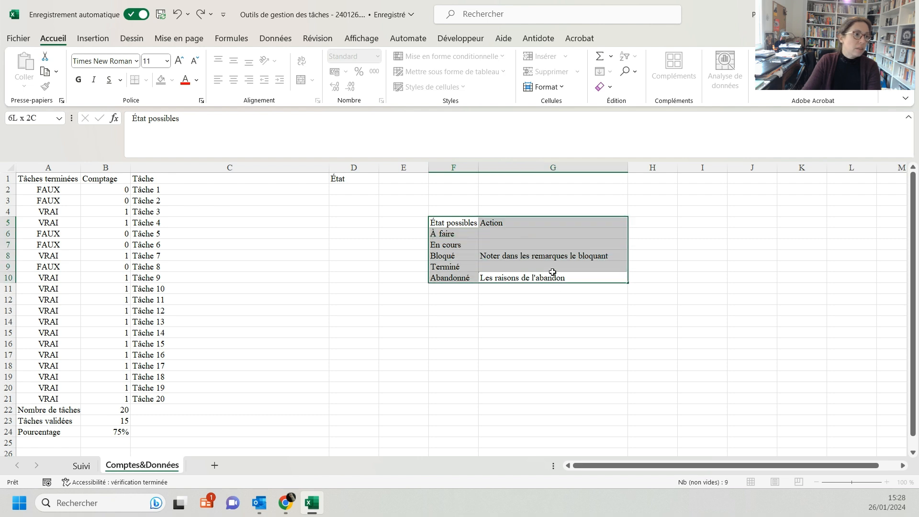
click(93, 39)
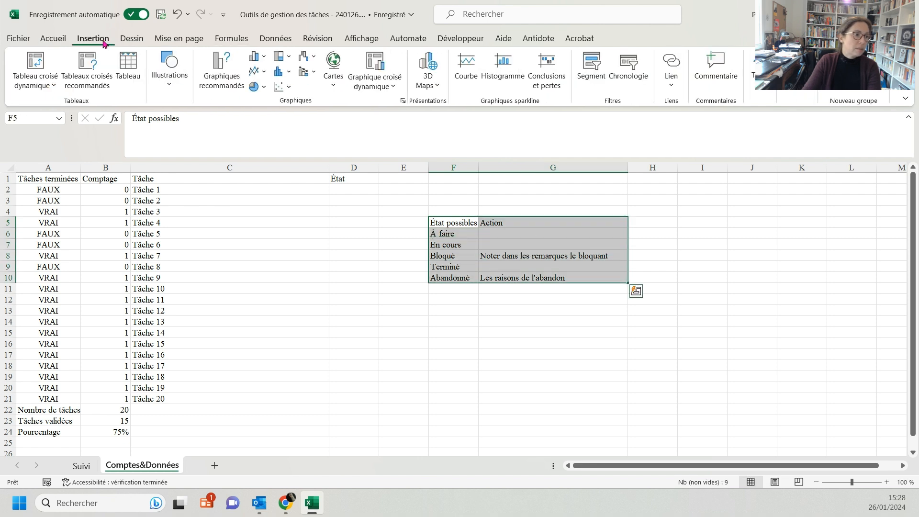
click(58, 42)
click(146, 80)
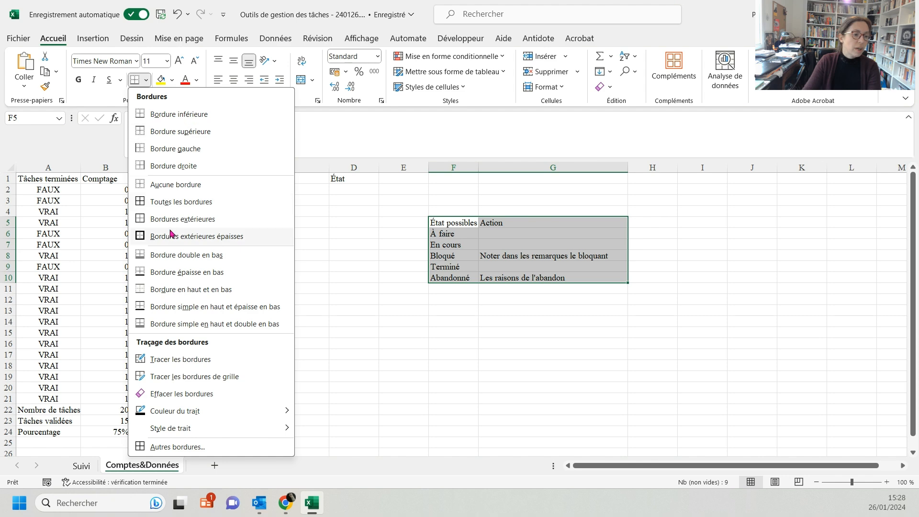
click(174, 236)
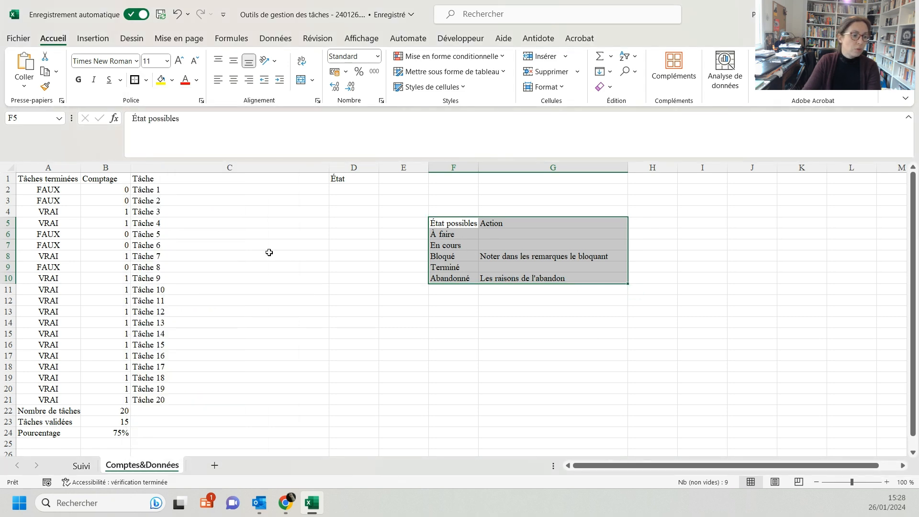
- Set data validation on cells C2:C21 of the Suivi sheet to allow a Liste with an in-cell drop-down
click(67, 466)
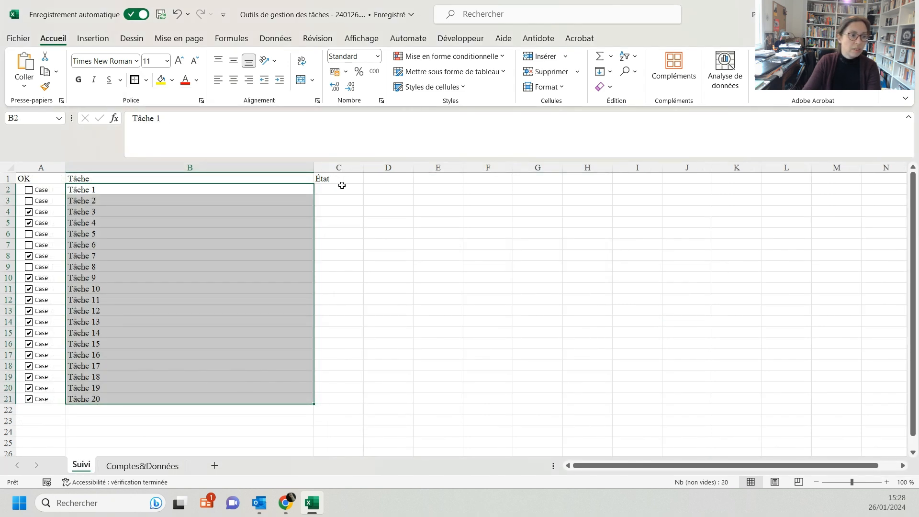
click(341, 189)
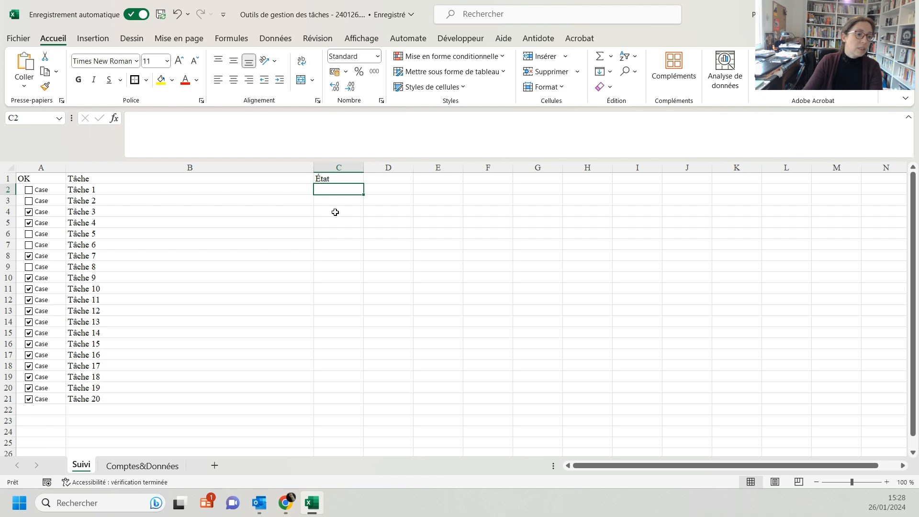
drag(339, 189, 325, 395)
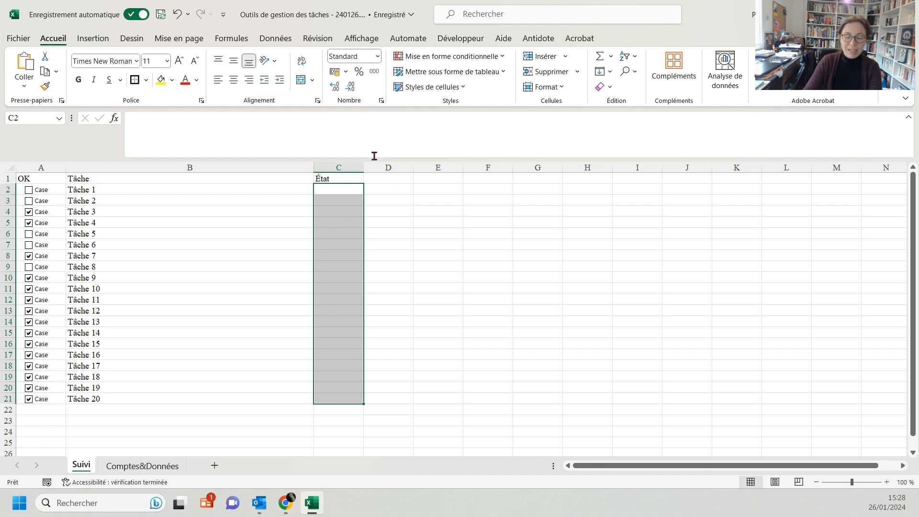
click(275, 40)
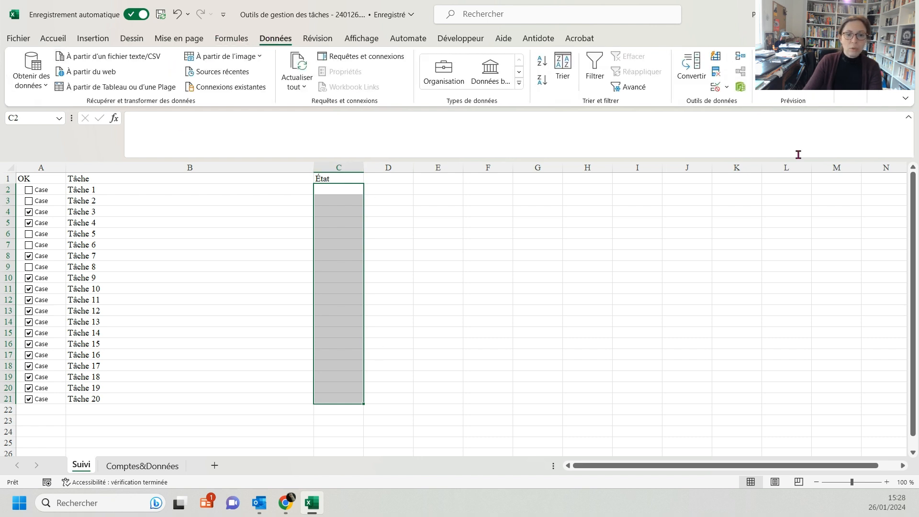
click(727, 87)
click(730, 104)
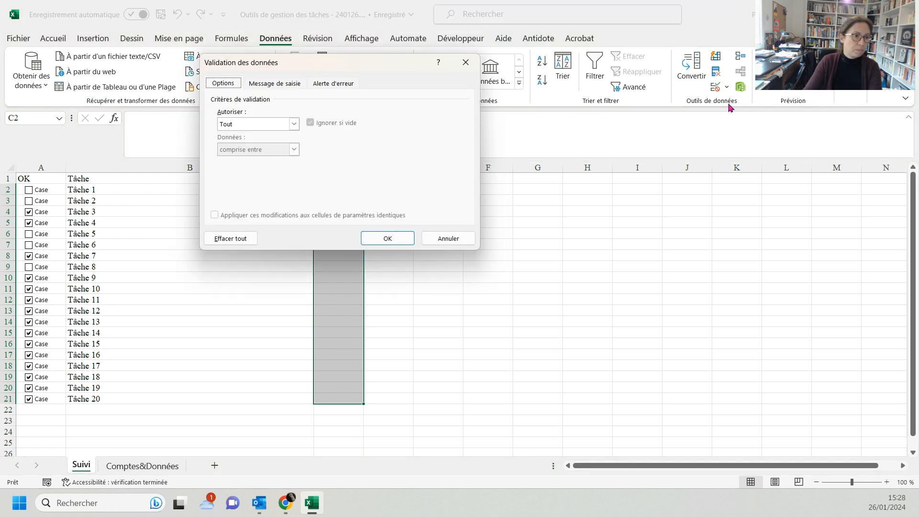
click(293, 124)
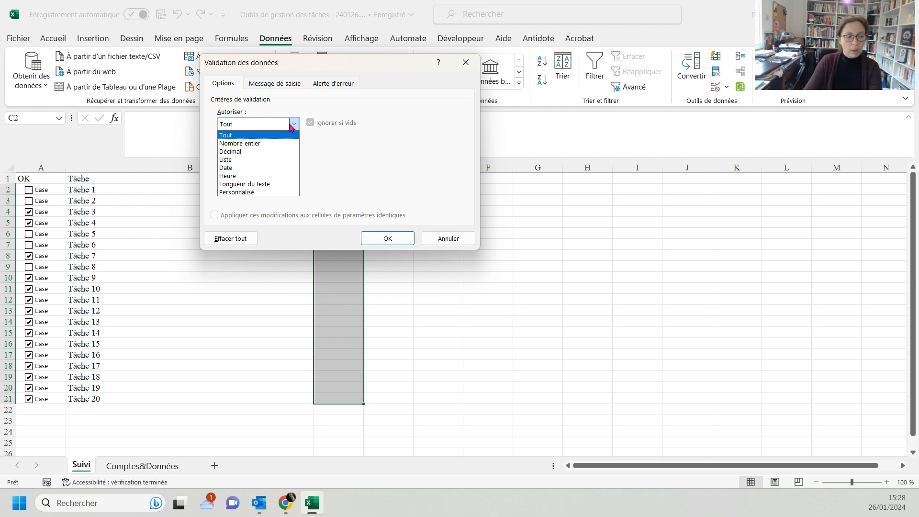
click(275, 160)
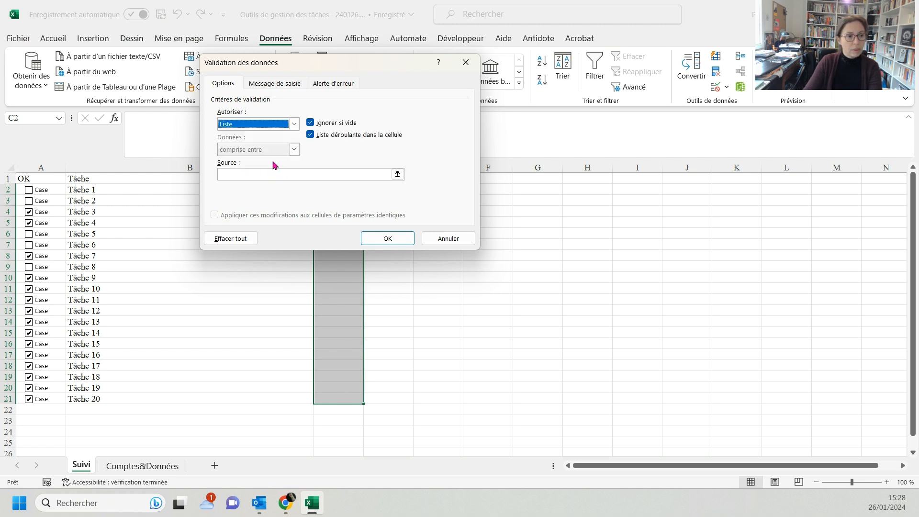
- Use the possible states in 'Comptes&Données'!$F$6:$F$10 as the validation list's source and apply the validation
click(398, 175)
click(174, 470)
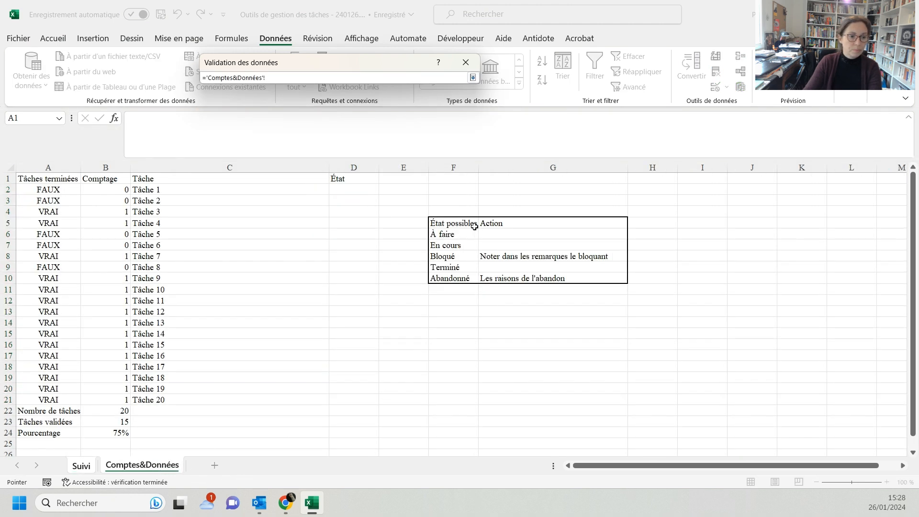
drag(455, 234, 461, 278)
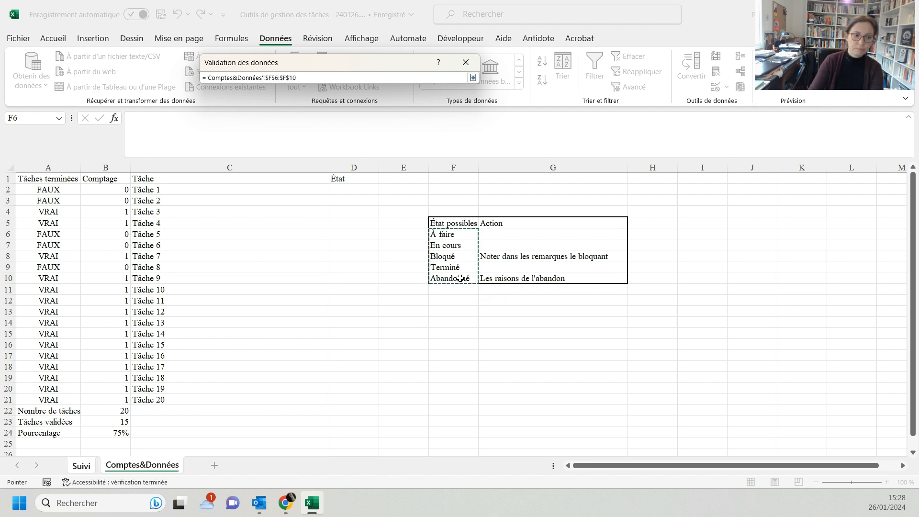
key(Return)
click(387, 239)
- Choose the state À faire for Tâche 1 and En cours for Tâche 2 and Tâche 3 in the État column
click(368, 189)
click(341, 201)
click(346, 200)
click(369, 201)
click(337, 223)
click(345, 212)
click(370, 212)
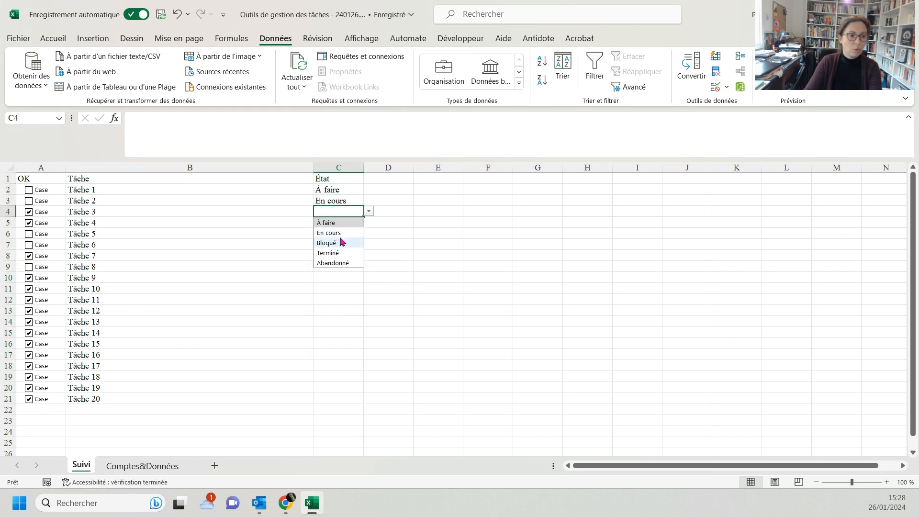
click(337, 233)
- Choose the state Terminé for Tâche 4 and Abandonné for Tâche 5 in the État column
click(355, 223)
click(369, 222)
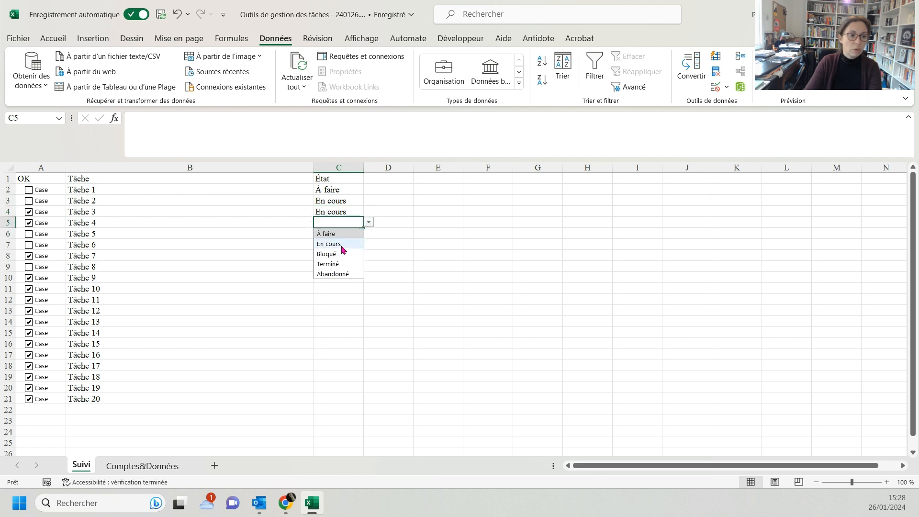
click(337, 263)
click(343, 235)
click(369, 233)
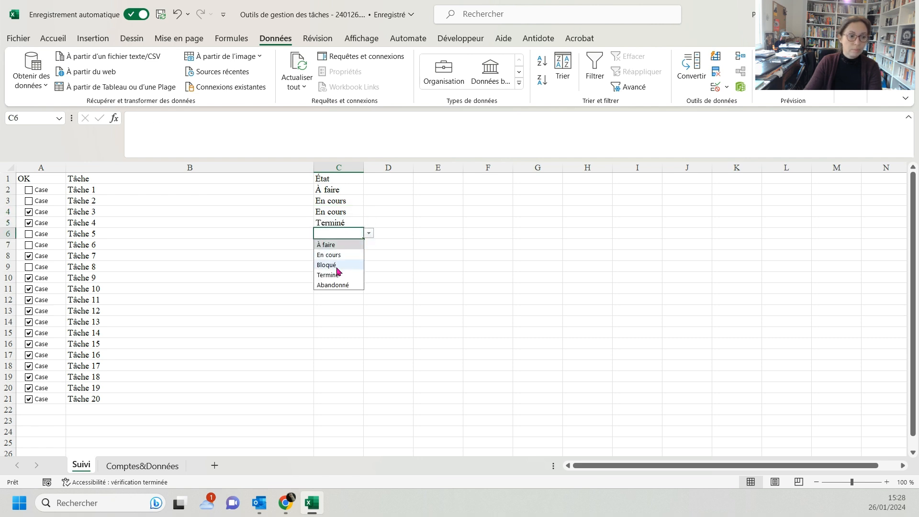
click(337, 285)
click(388, 266)
- Link cell D2 of Comptes&Données to the first task's state with the formula =Suivi!C2
click(142, 466)
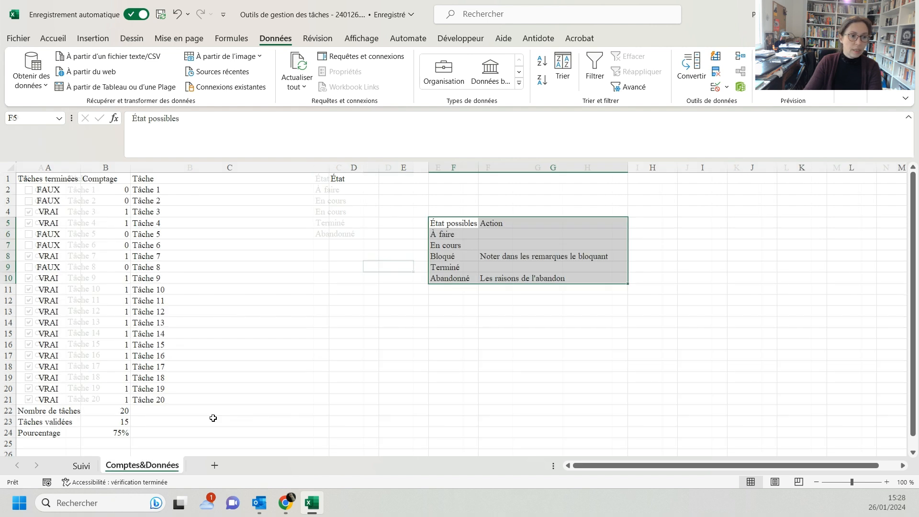
drag(353, 189, 341, 396)
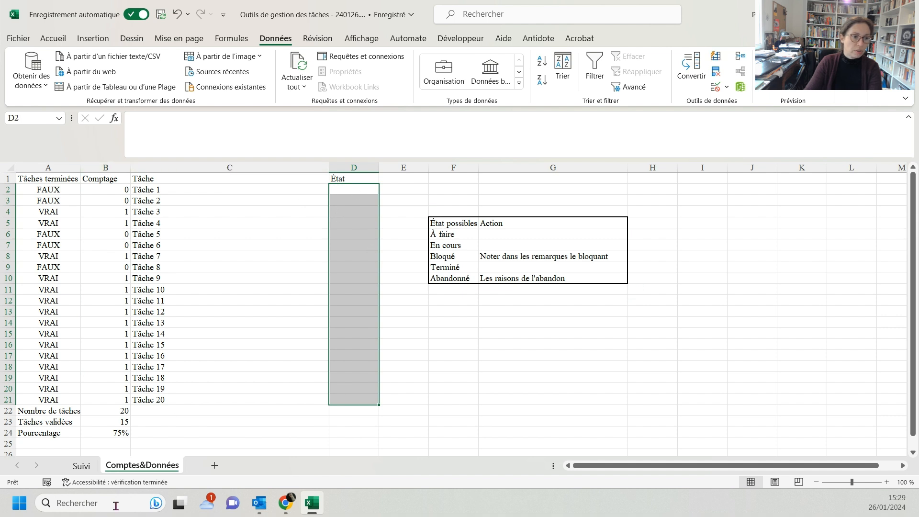
click(365, 188)
click(81, 467)
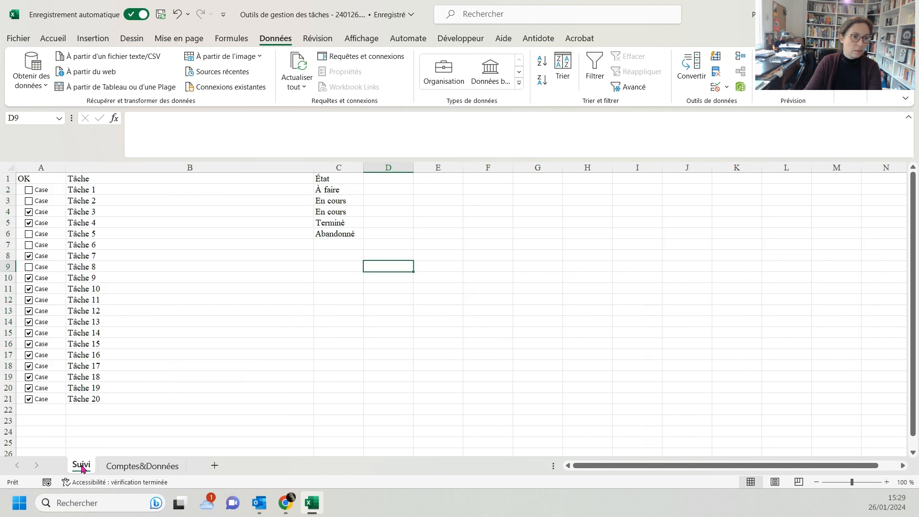
click(322, 186)
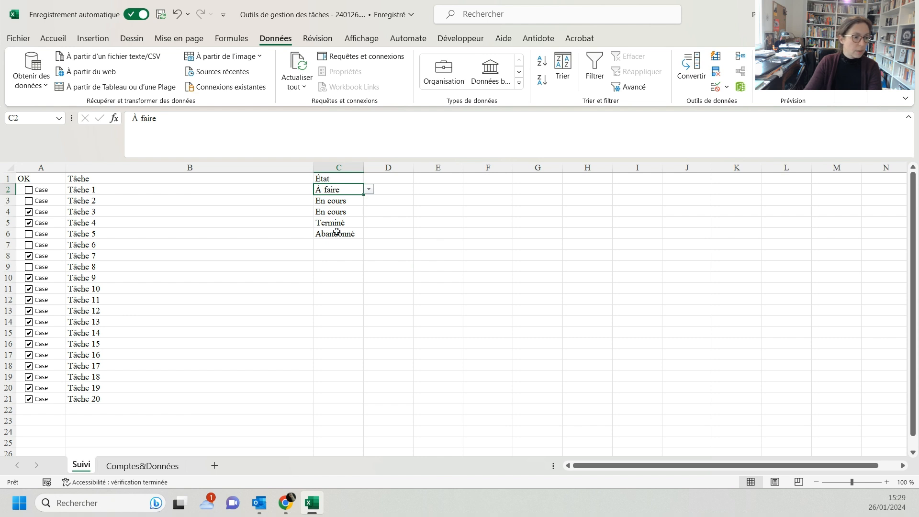
click(143, 466)
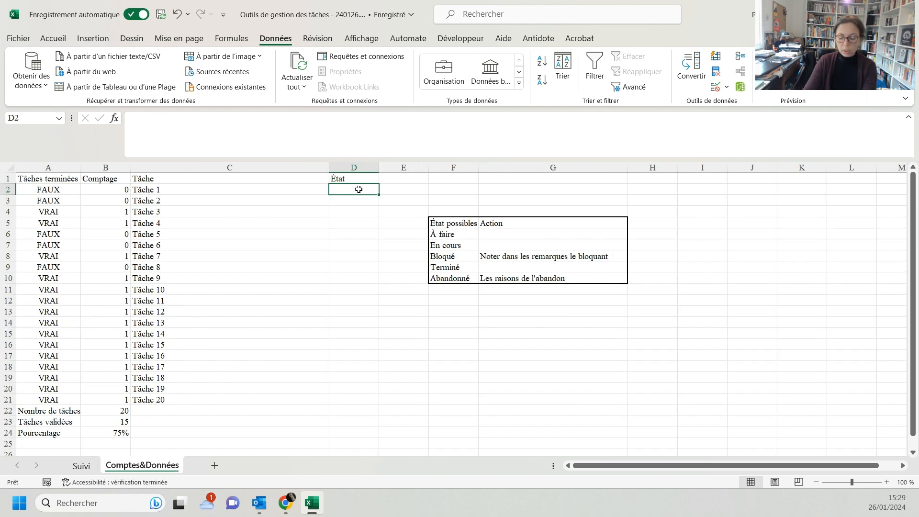
text(=)
click(81, 466)
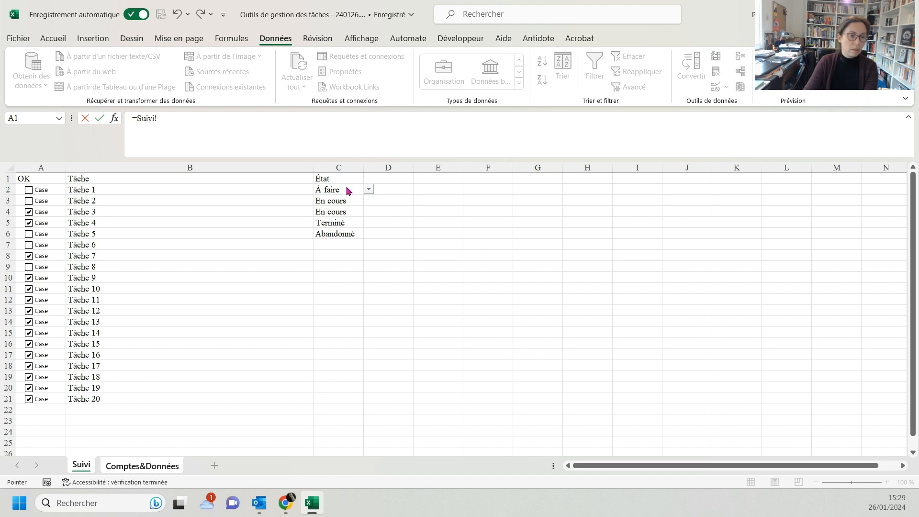
click(339, 213)
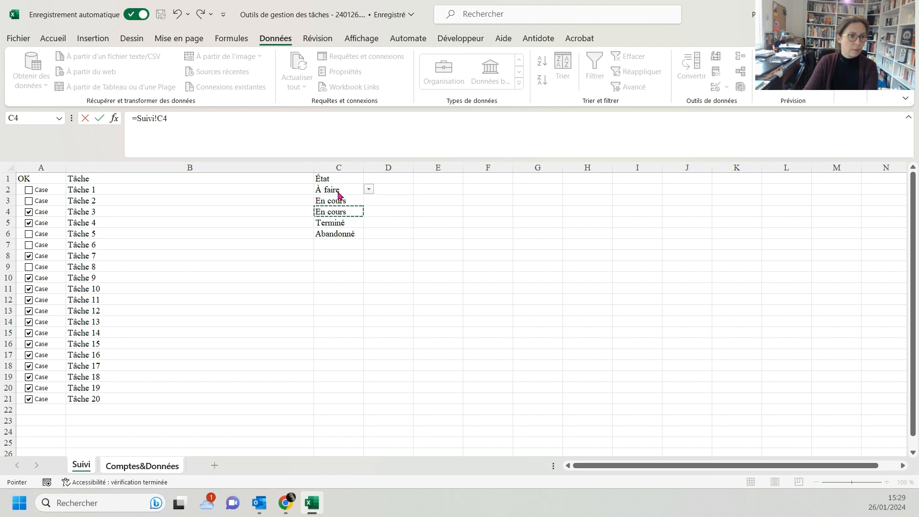
key(Up)
key(Up)
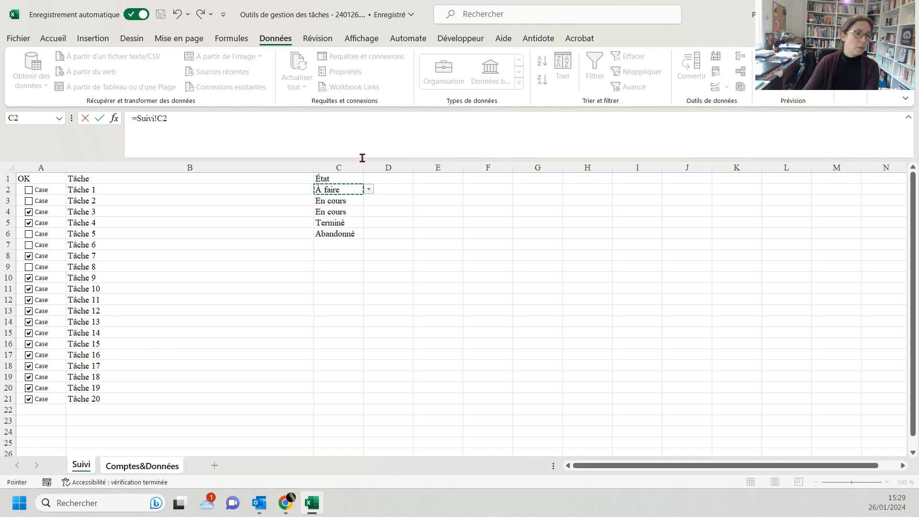
key(Return)
- Fill the state link formula from D2 down to D21 on Comptes&Données
click(365, 185)
drag(378, 195, 359, 402)
click(364, 346)
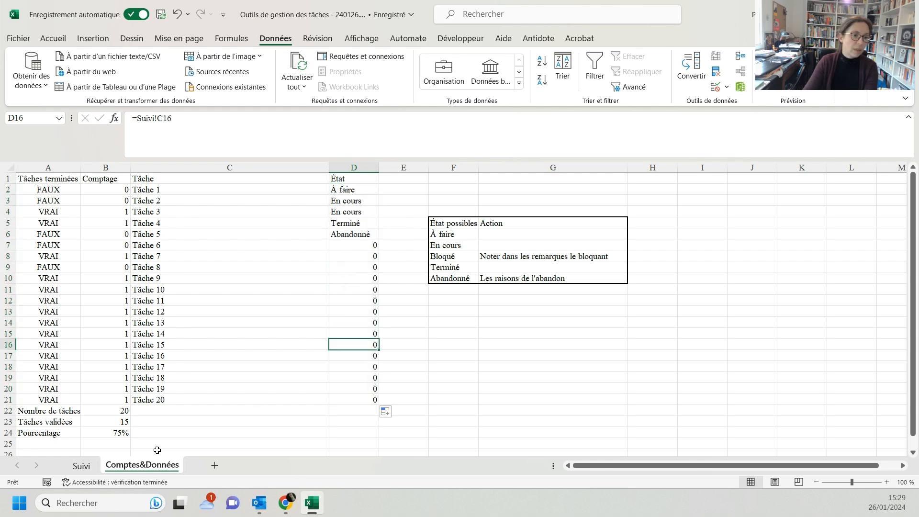
- Choose À faire for Tâche 6 in C7 of Suivi and fill it down to C21
click(82, 465)
click(359, 247)
click(369, 244)
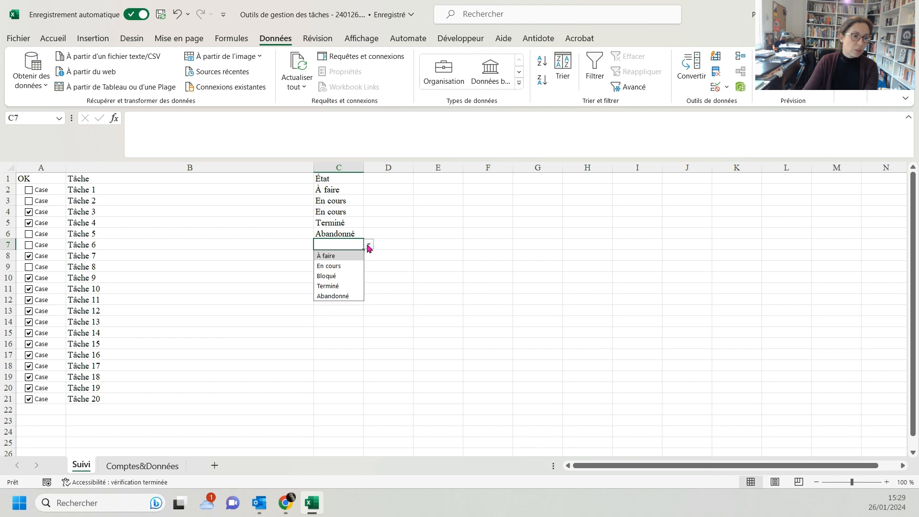
click(324, 257)
drag(364, 252, 364, 407)
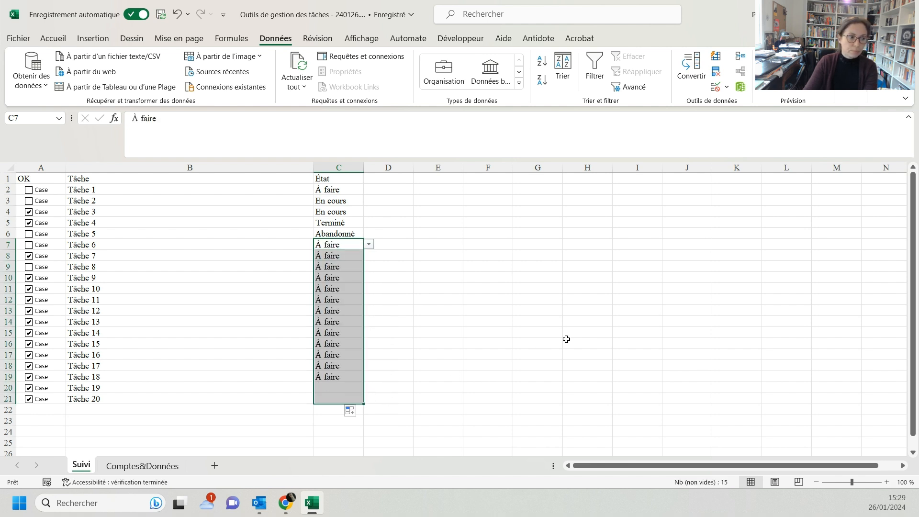
- Examine the linked states and the formulas for task count, validated tasks and percentage in B22:B24 of Comptes&Données
click(142, 466)
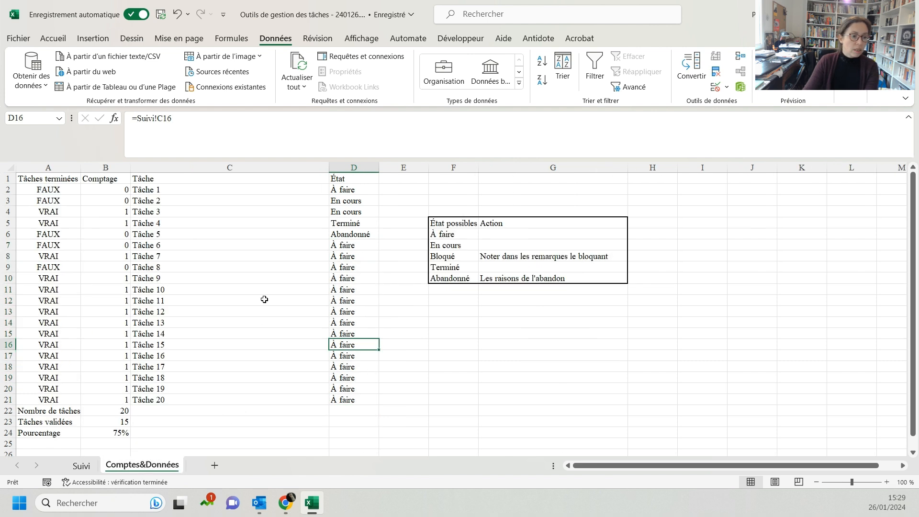
click(117, 410)
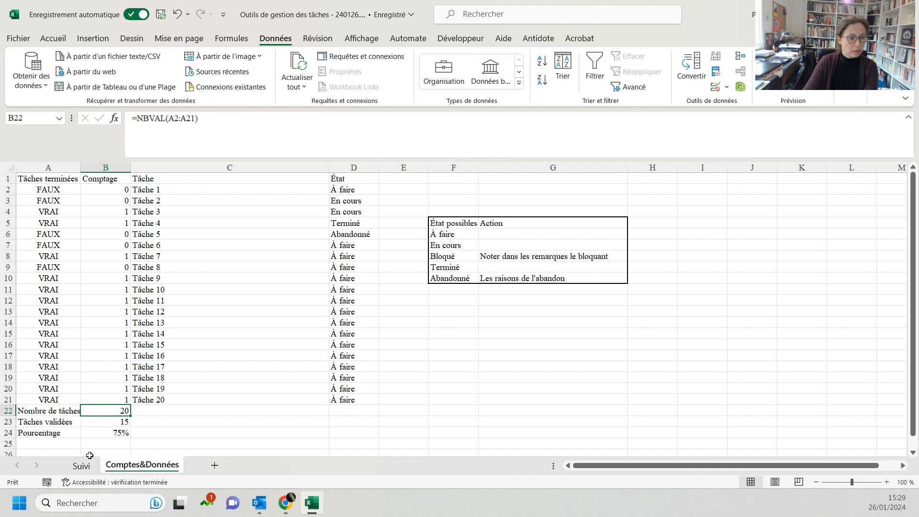
click(118, 423)
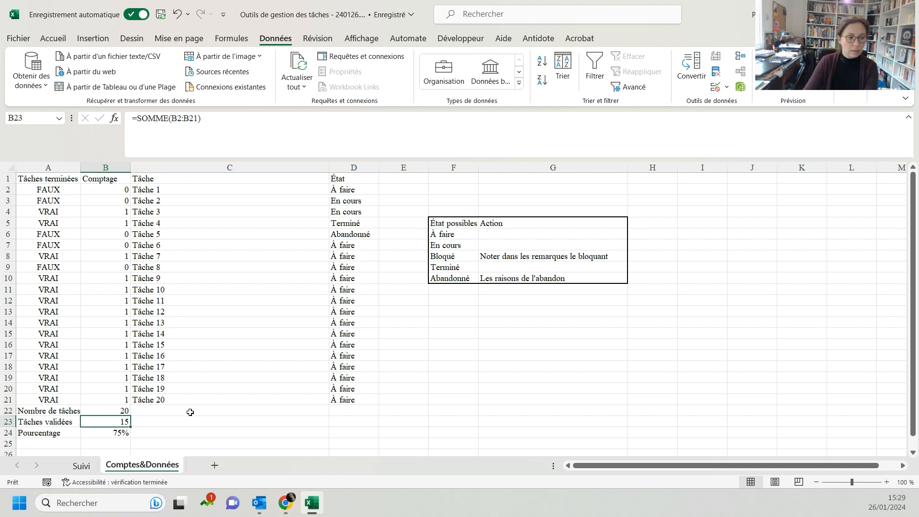
click(122, 429)
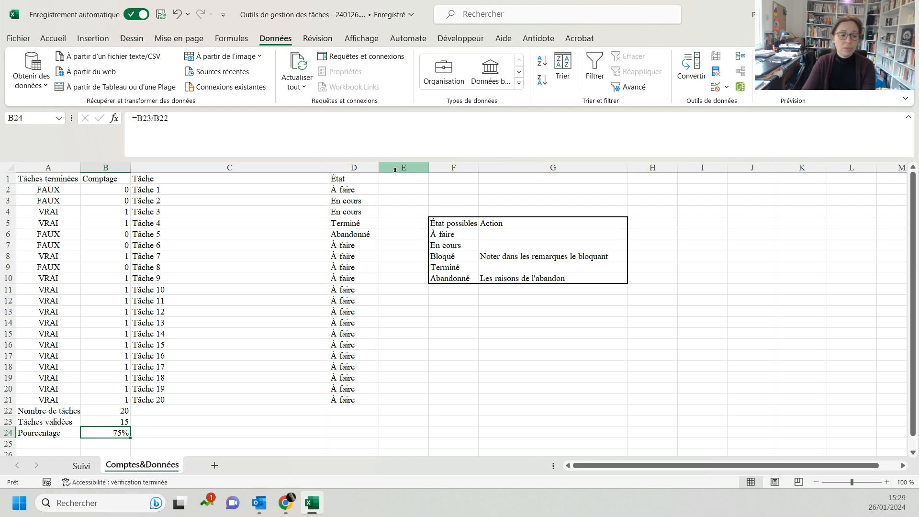
click(81, 465)
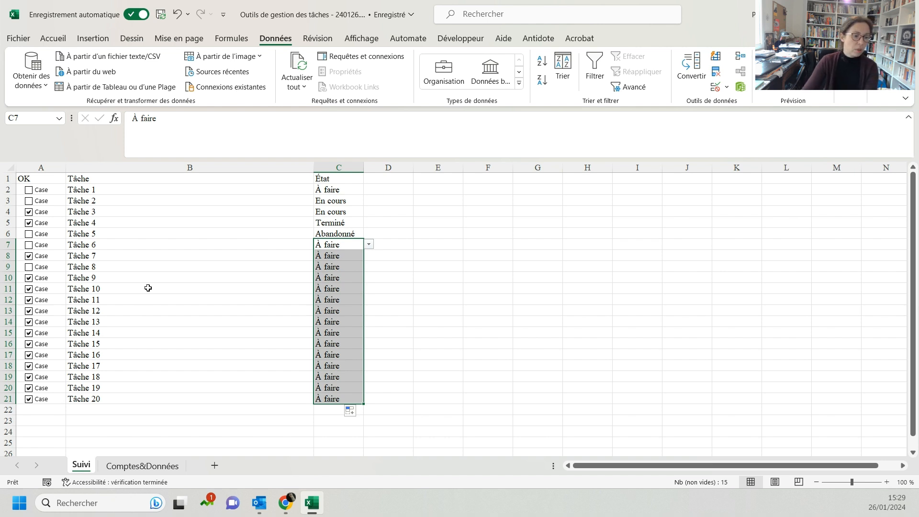
click(143, 466)
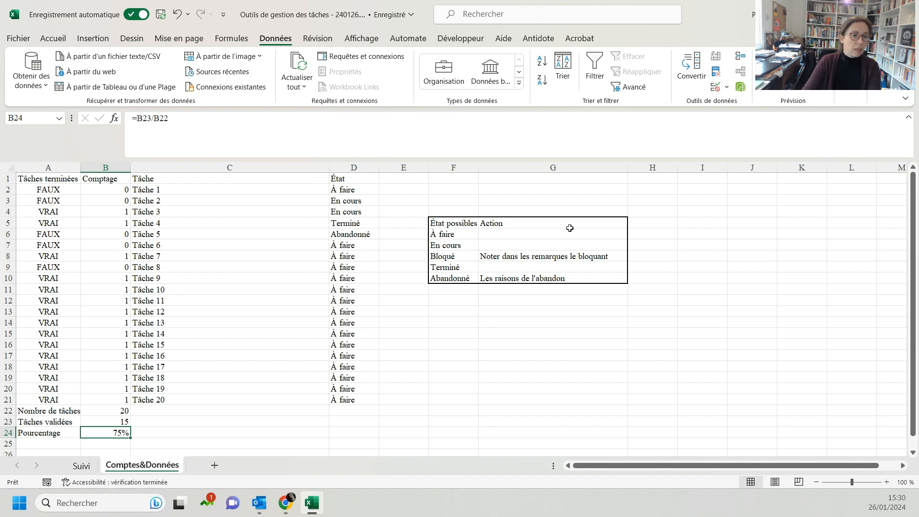
- Start a conditional formatting rule on state cells C2:C21 of Suivi for cells containing specific text (Texte spécifique, contenant)
click(82, 466)
click(336, 200)
click(341, 189)
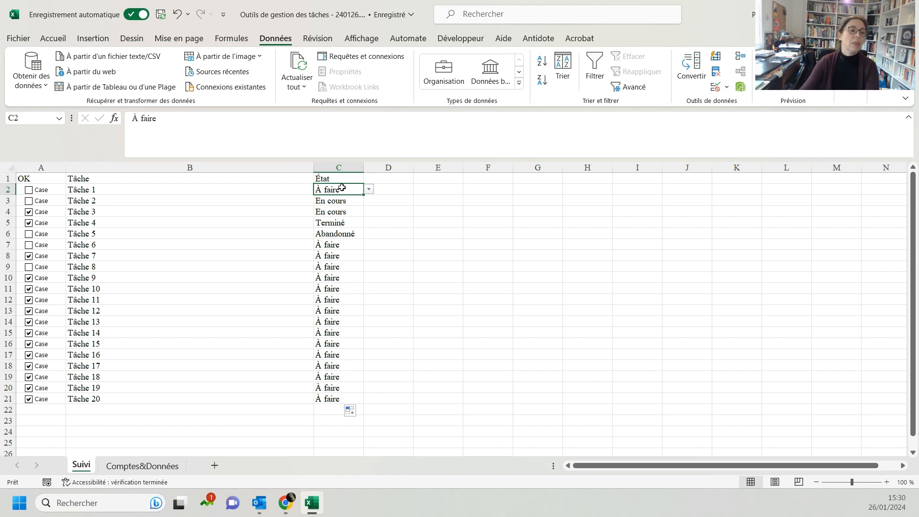
click(383, 231)
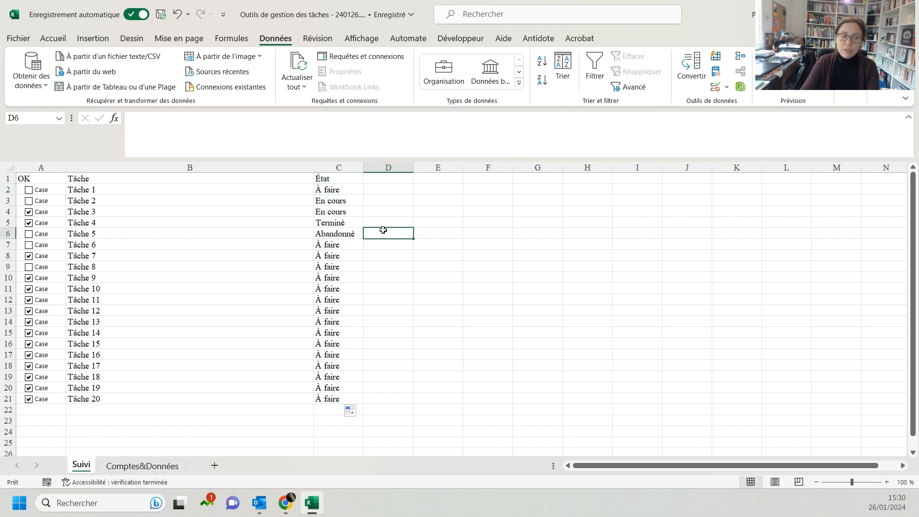
click(62, 38)
drag(349, 190, 349, 399)
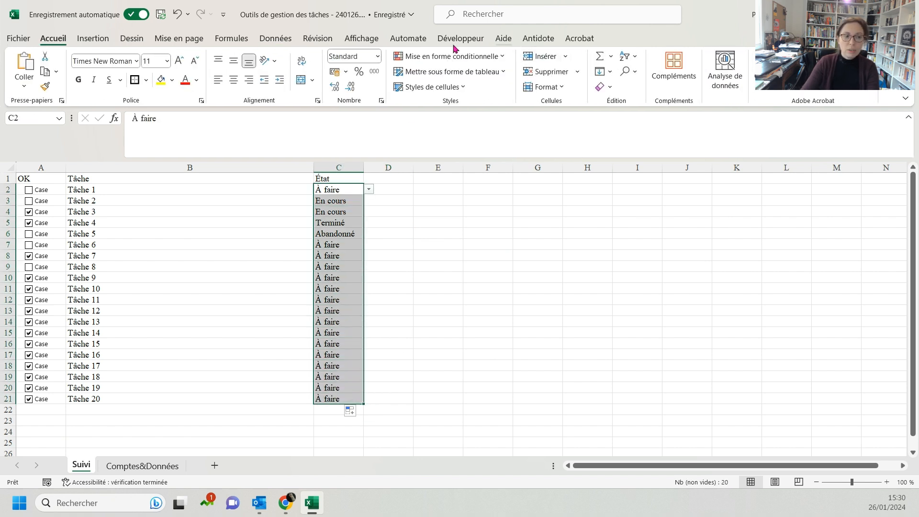
click(472, 56)
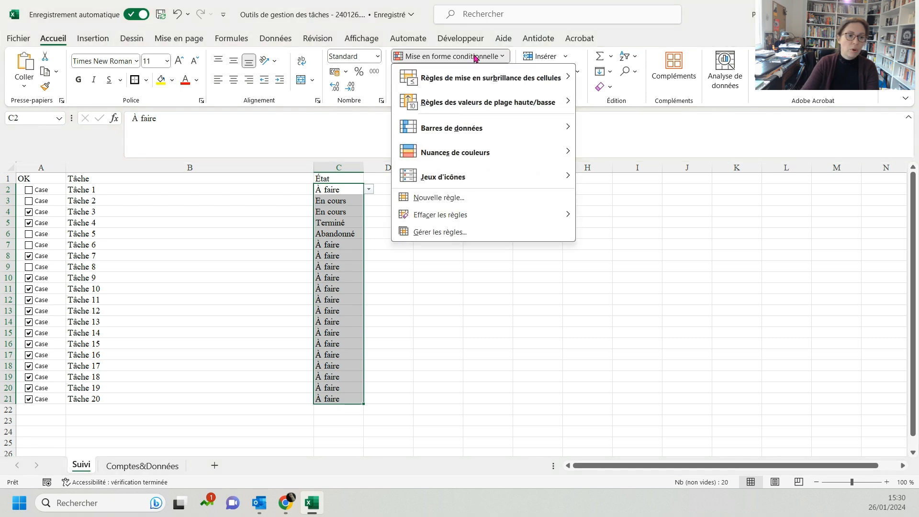
mouse_move(431, 214)
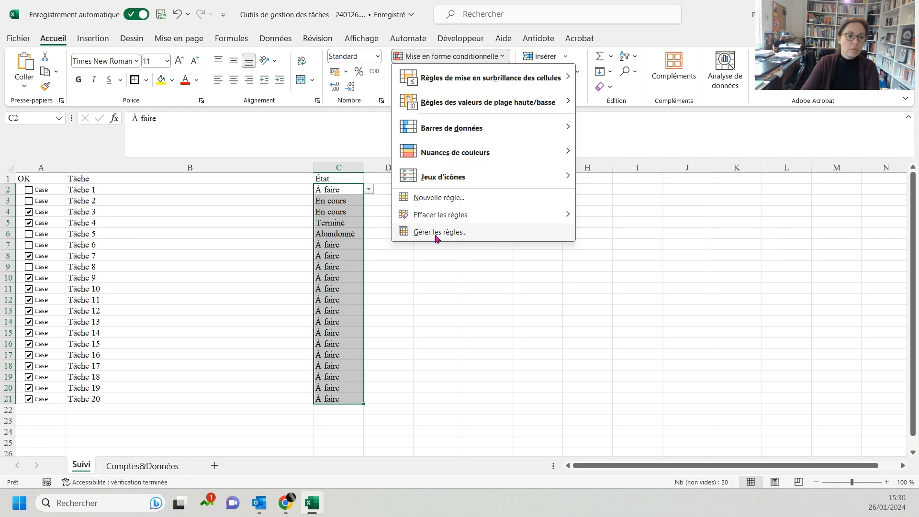
click(445, 198)
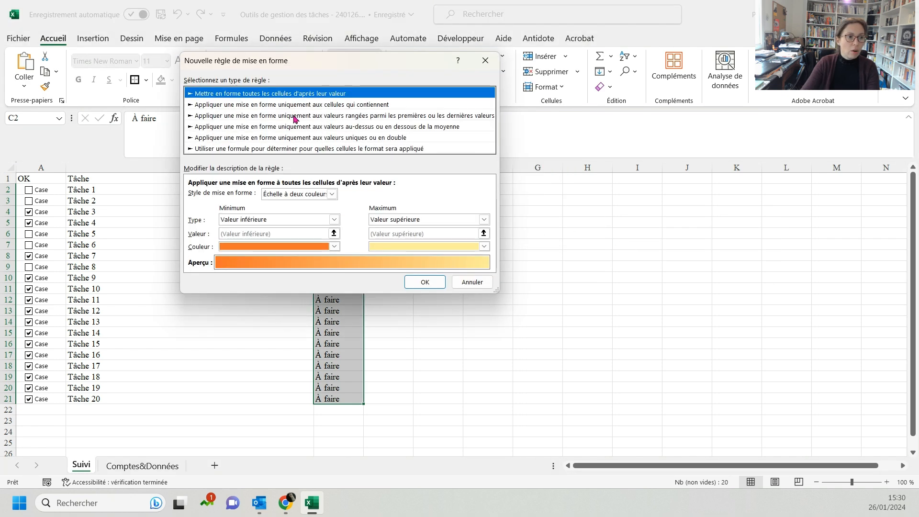
click(261, 105)
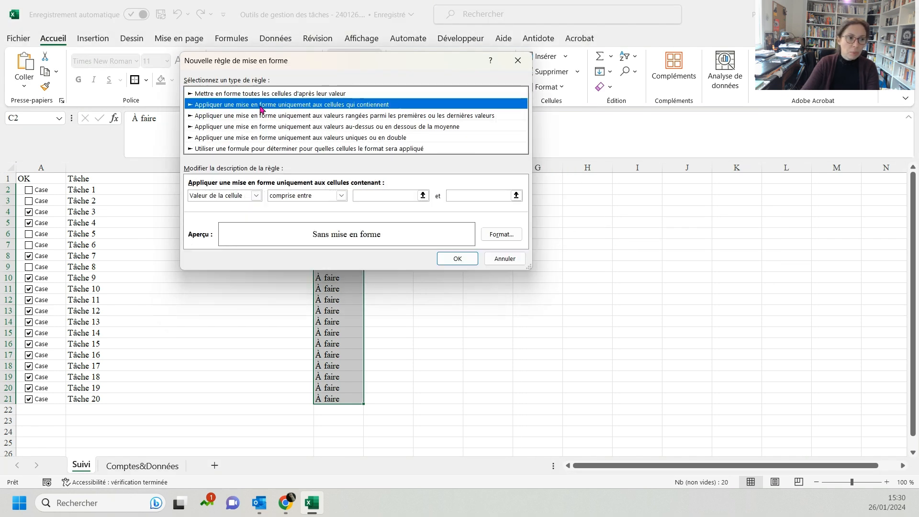
click(258, 197)
click(243, 207)
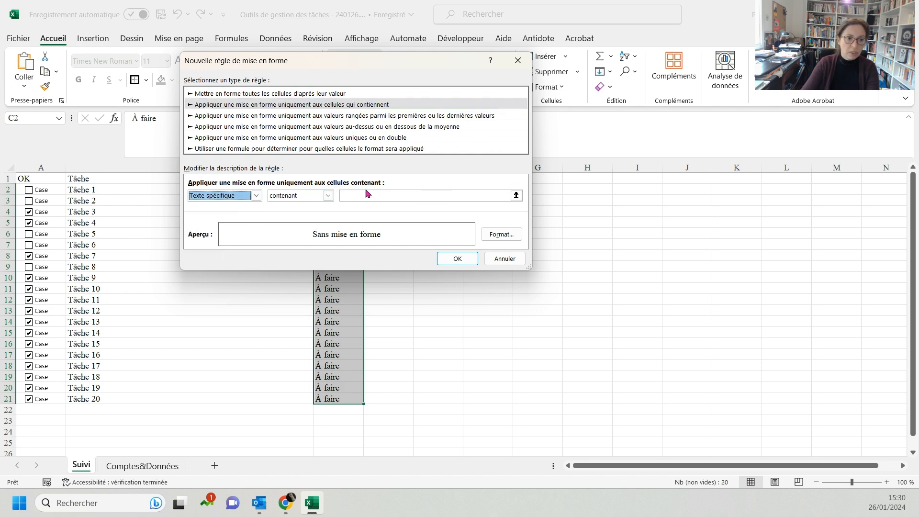
- Set the rule's text to the À faire entry in cell F6 of Comptes&Données
click(516, 195)
click(161, 475)
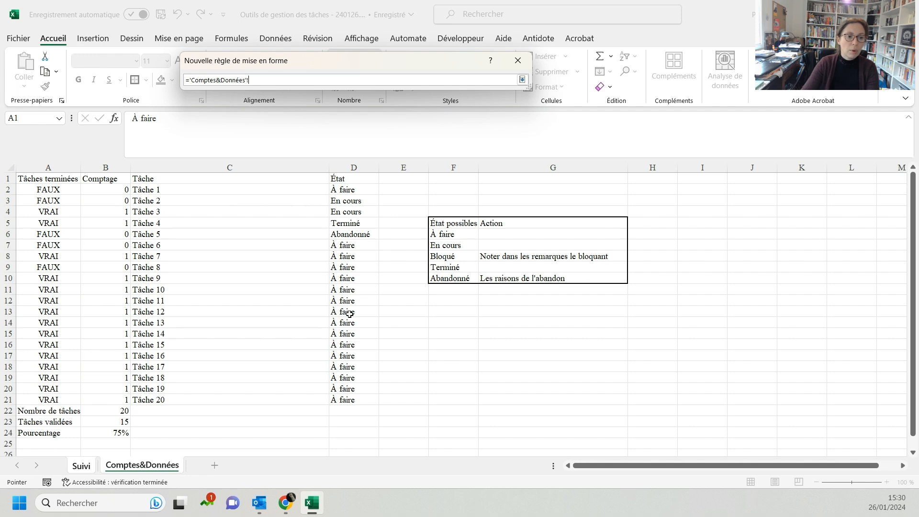
click(448, 235)
key(Return)
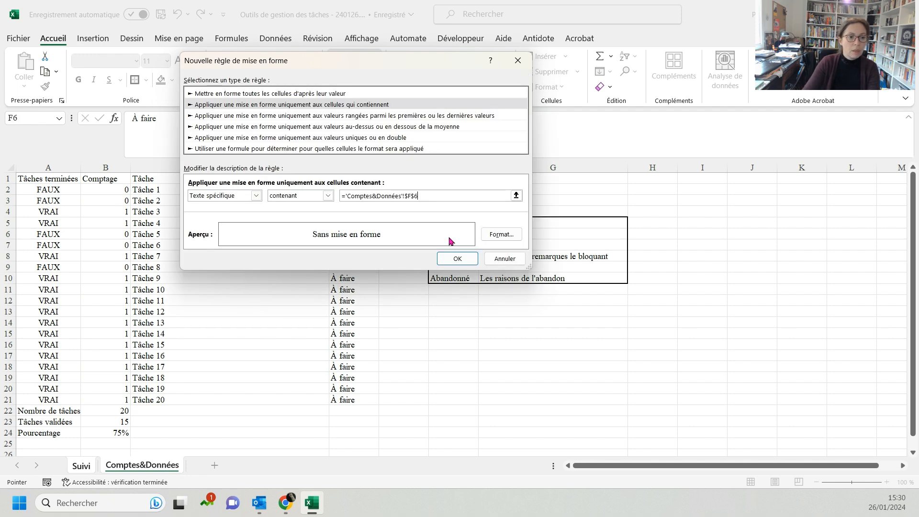
- Give the À faire rule a blue background fill and apply it to the state cells
click(502, 234)
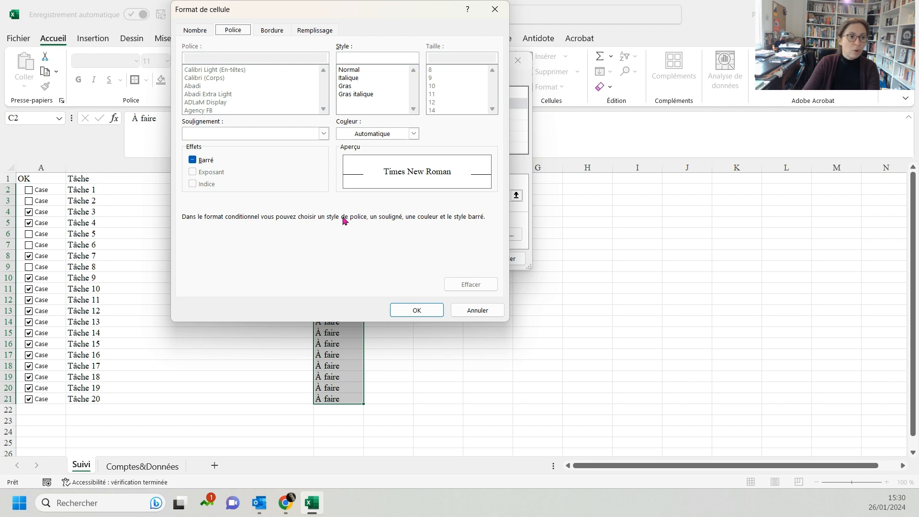
click(325, 32)
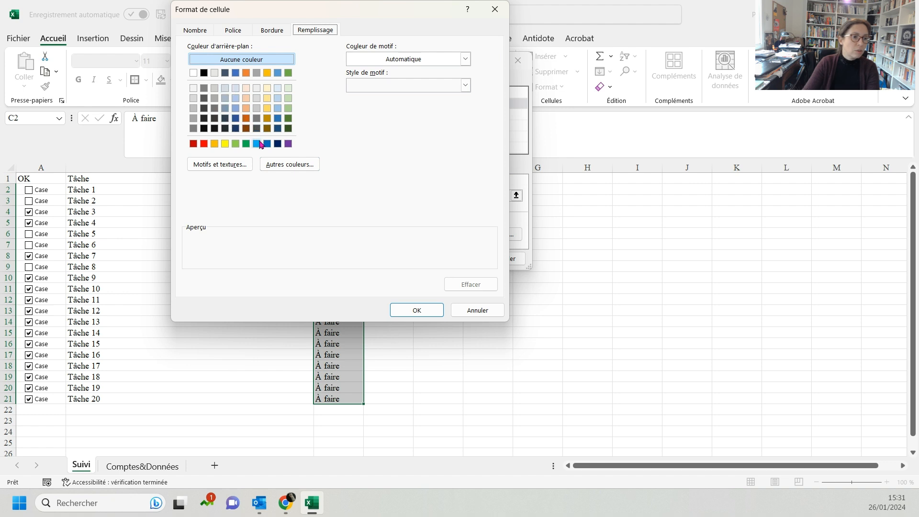
click(267, 144)
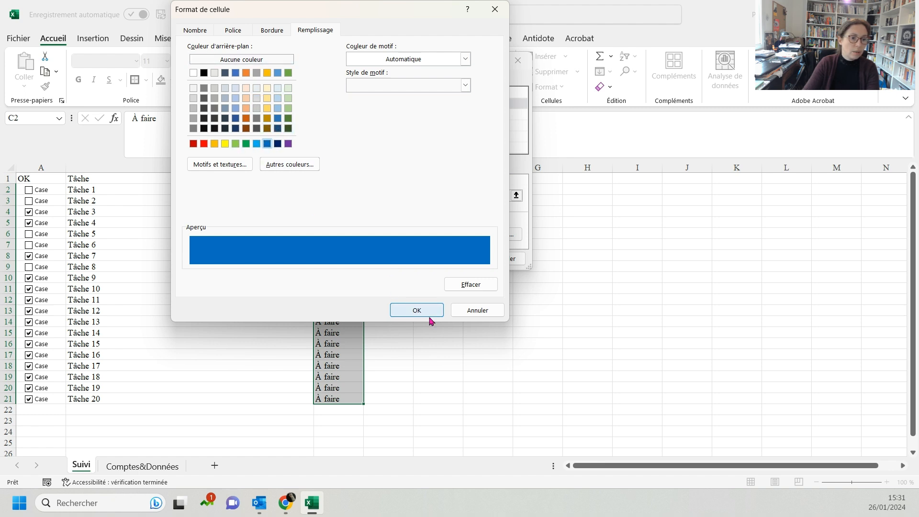
click(416, 311)
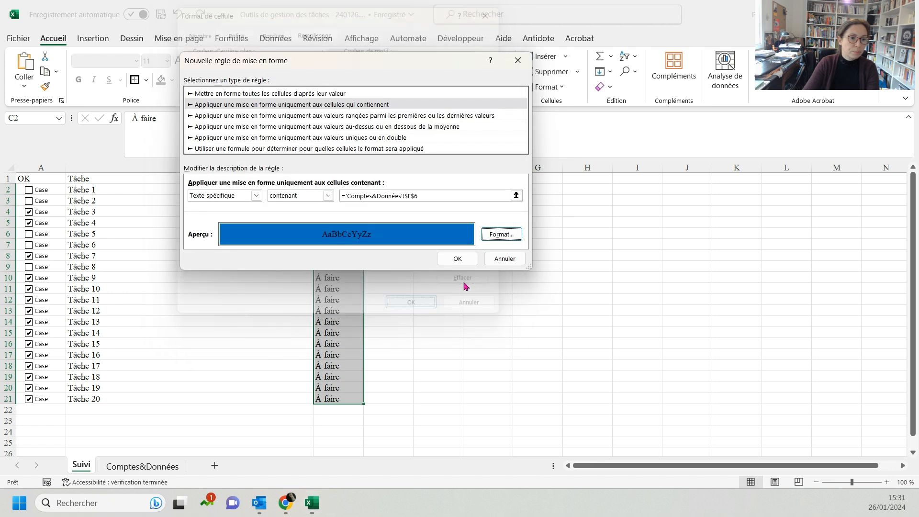
click(458, 259)
click(346, 201)
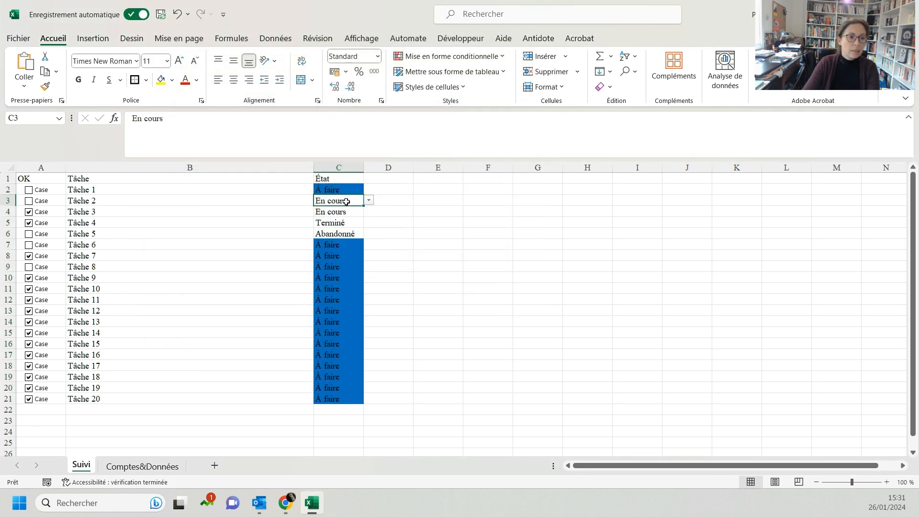
- Create a second specific-text rule on C2:C21 of Suivi that refers to En cours in cell F7 of Comptes&Données
drag(337, 189, 338, 397)
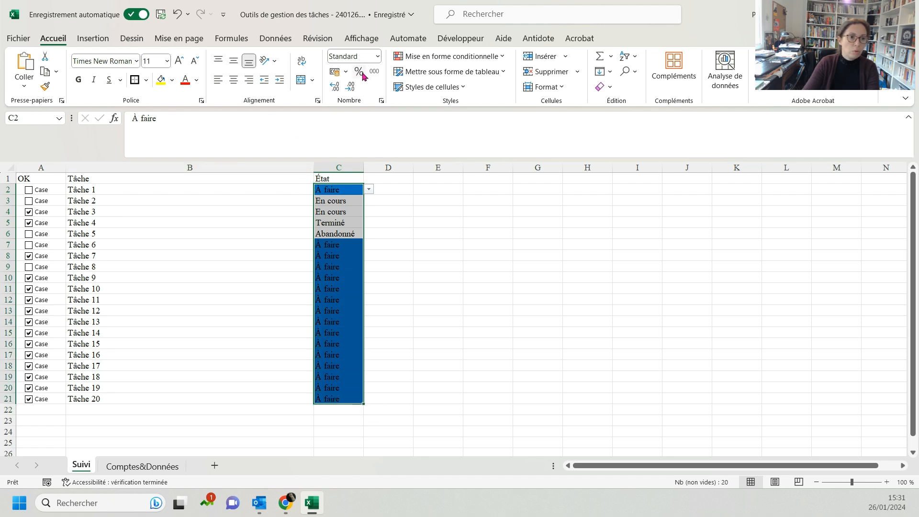
click(448, 56)
click(437, 201)
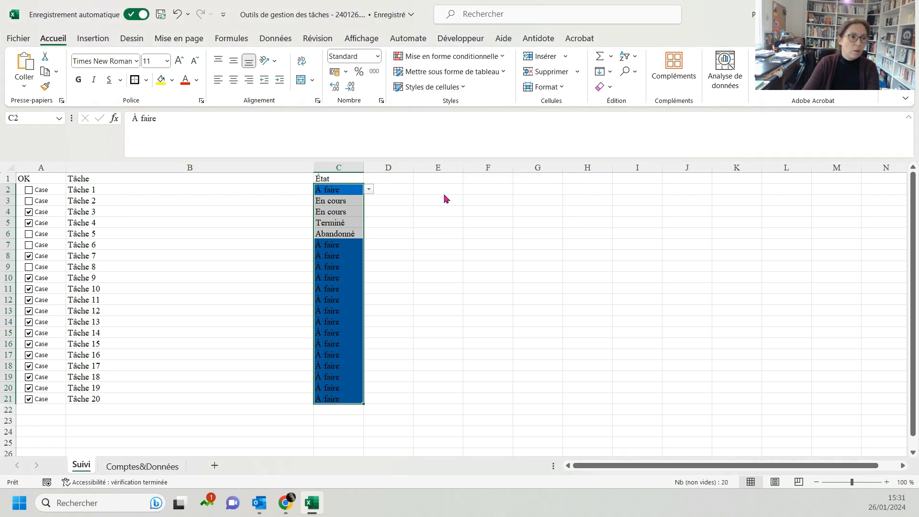
click(283, 93)
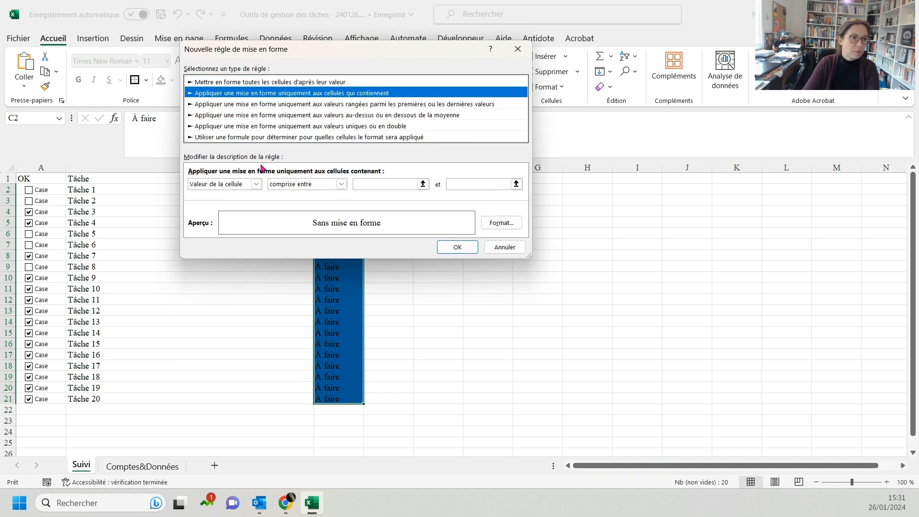
click(257, 188)
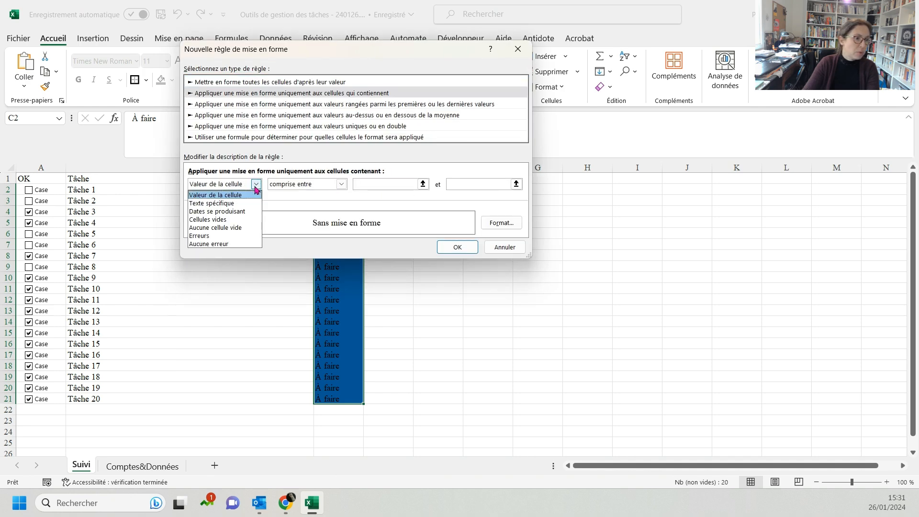
click(214, 202)
click(516, 184)
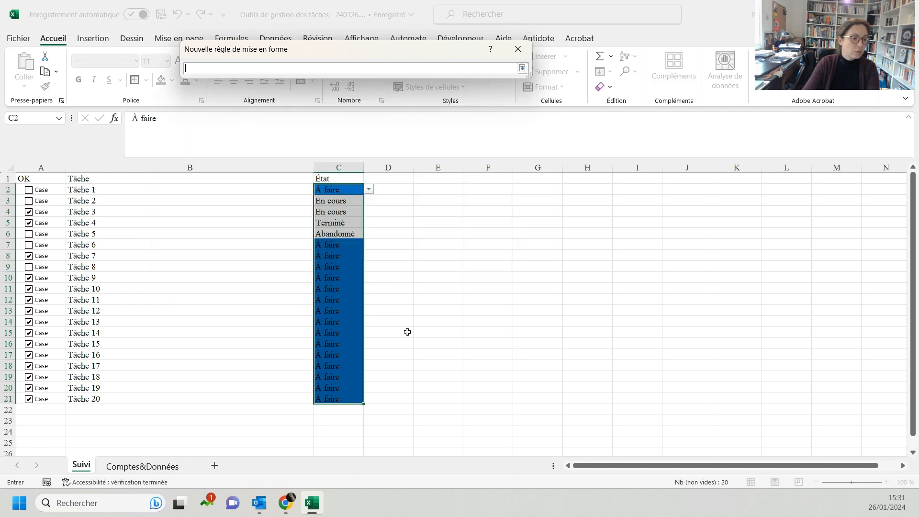
click(143, 467)
click(462, 244)
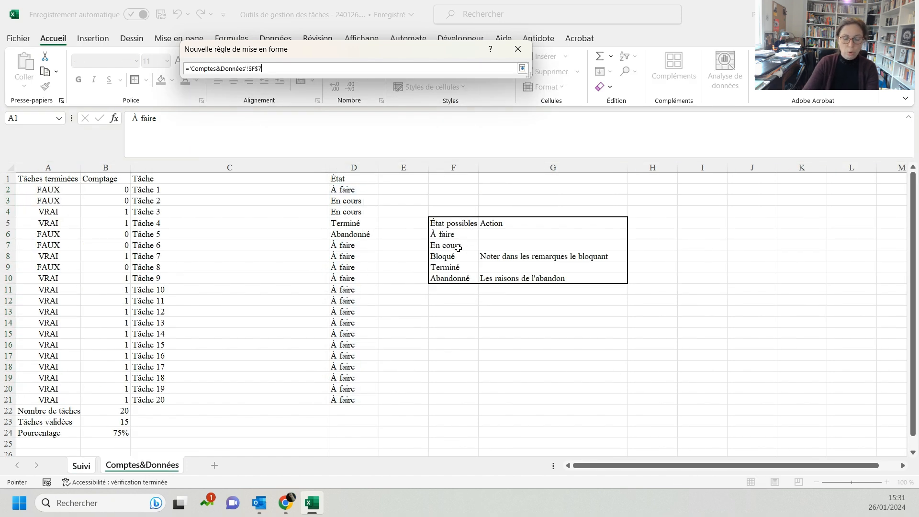
key(Return)
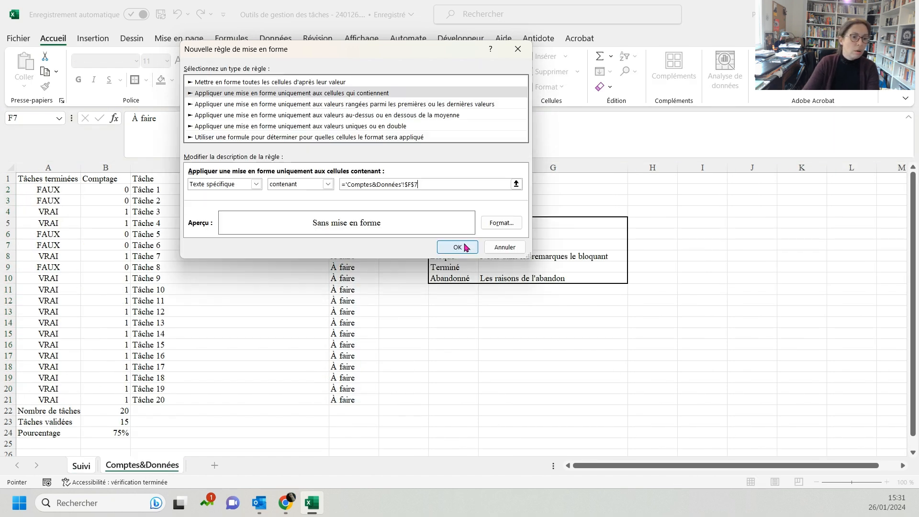
- Give the En cours rule a yellow background fill and apply it
click(507, 225)
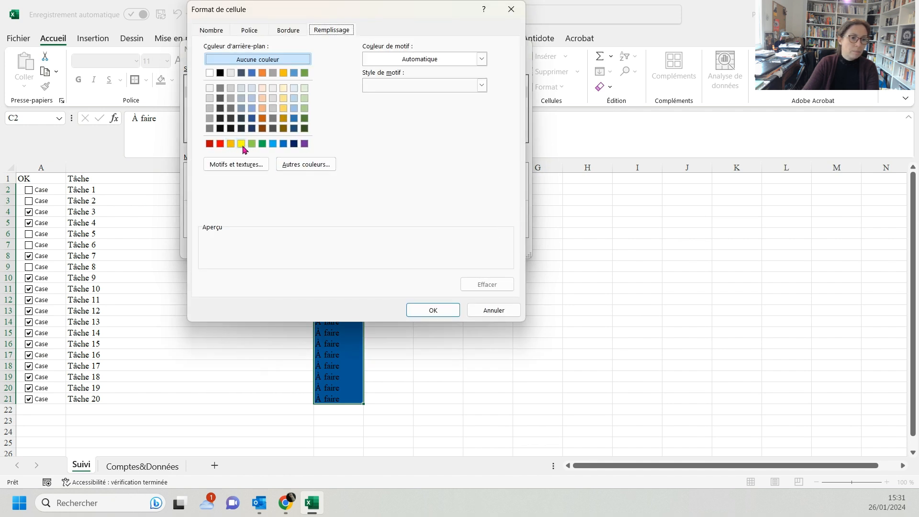
click(241, 144)
click(447, 310)
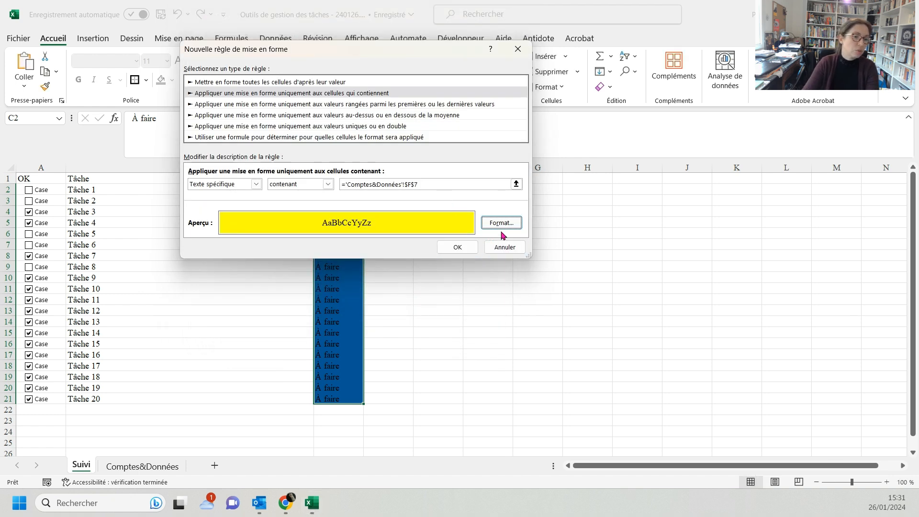
click(457, 246)
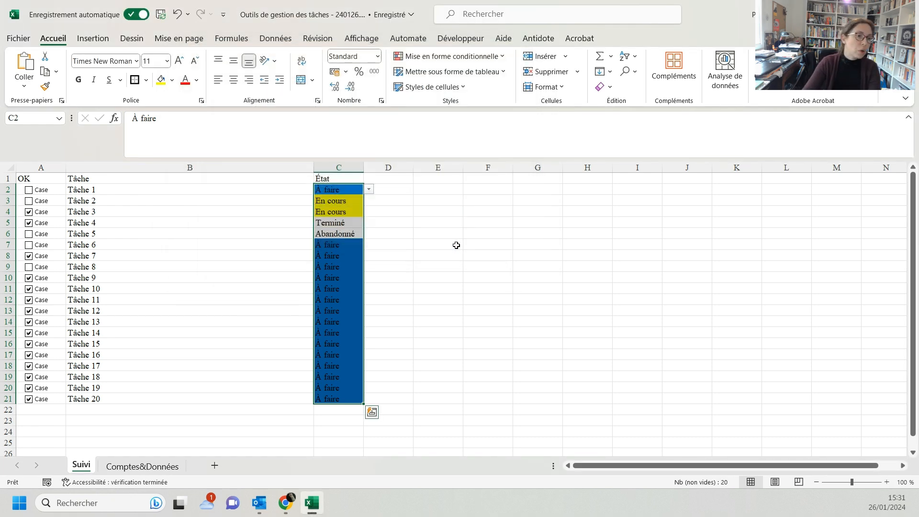
- Create a third specific-text rule on C2:C21 of Suivi that refers to Bloqué in cell F8 of Comptes&Données
click(435, 57)
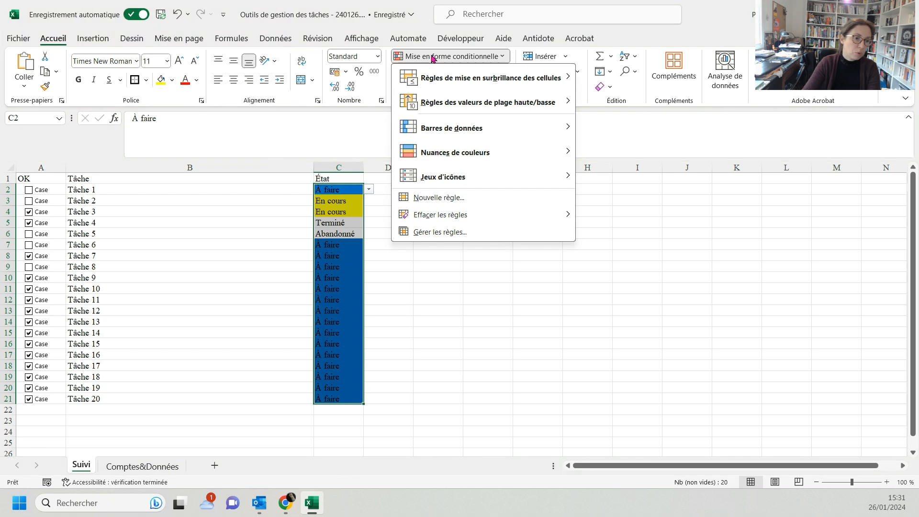
click(449, 200)
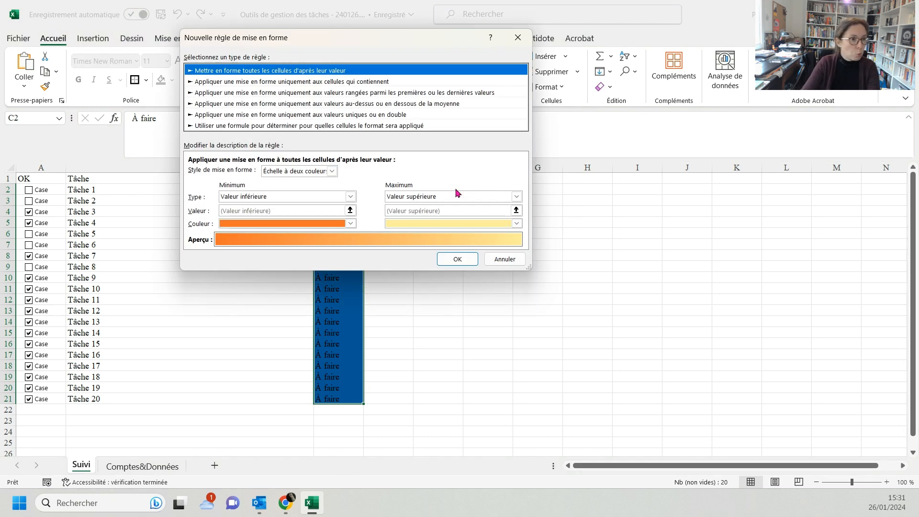
click(298, 82)
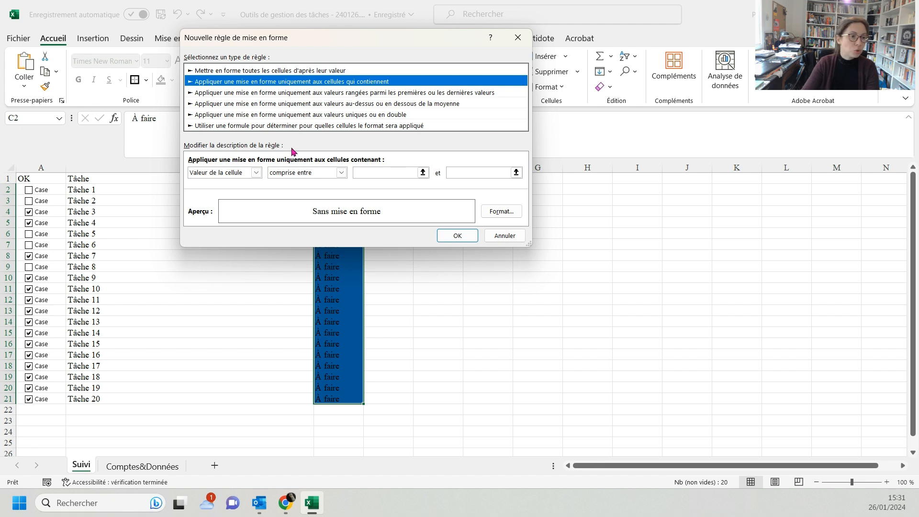
click(257, 173)
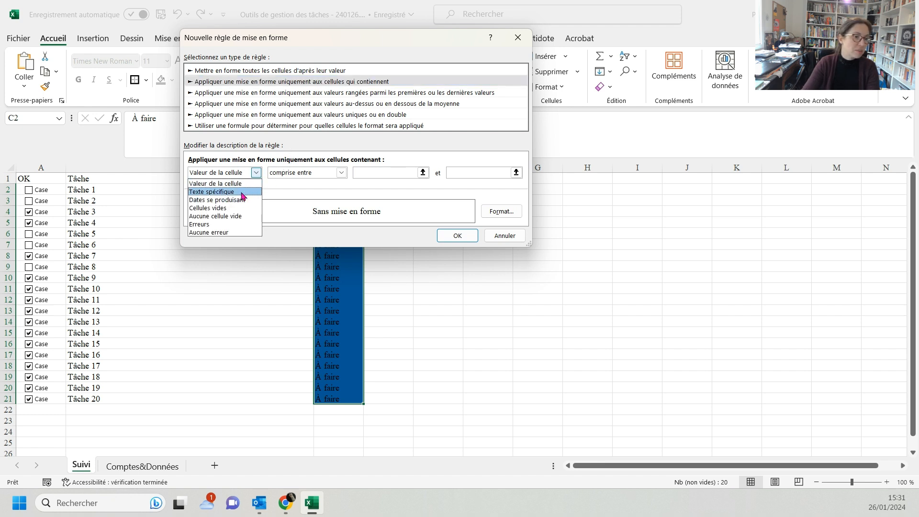
click(244, 194)
click(517, 172)
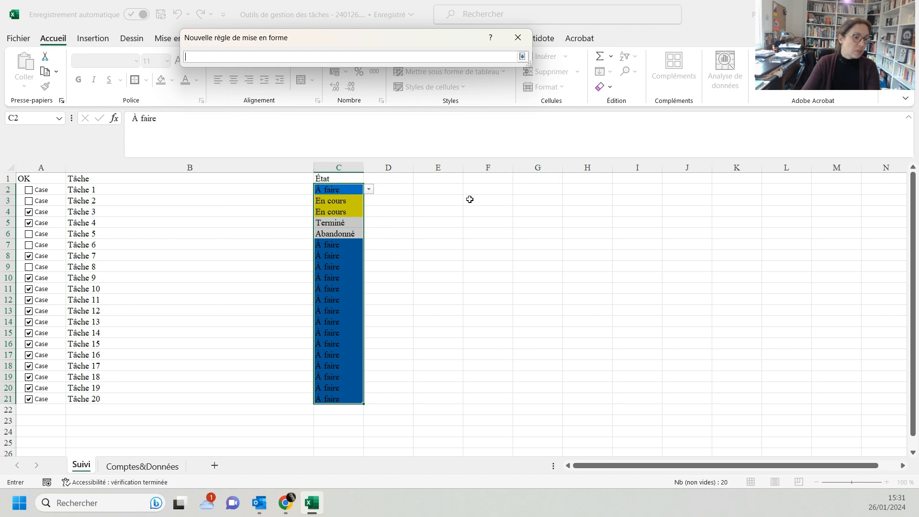
click(143, 466)
click(443, 260)
key(Return)
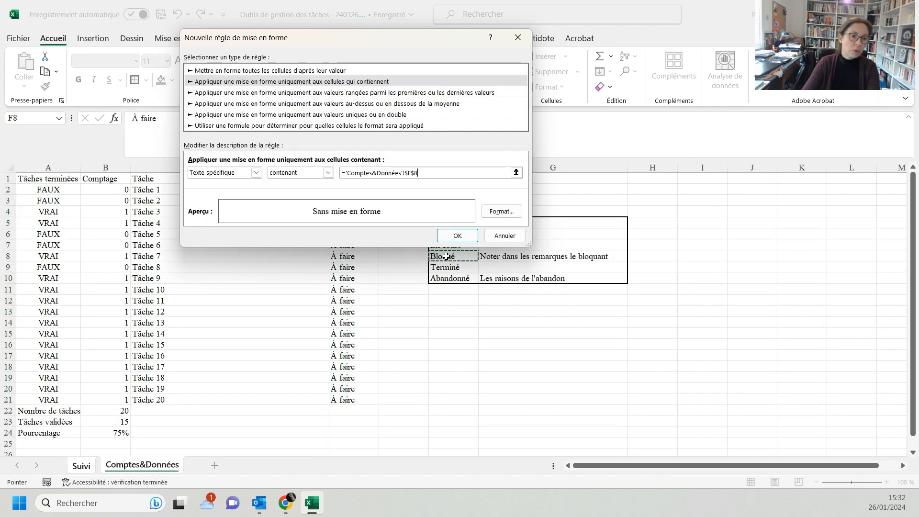
- Give the Bloqué rule a black background fill with bold white text and apply it to the state cells
click(501, 211)
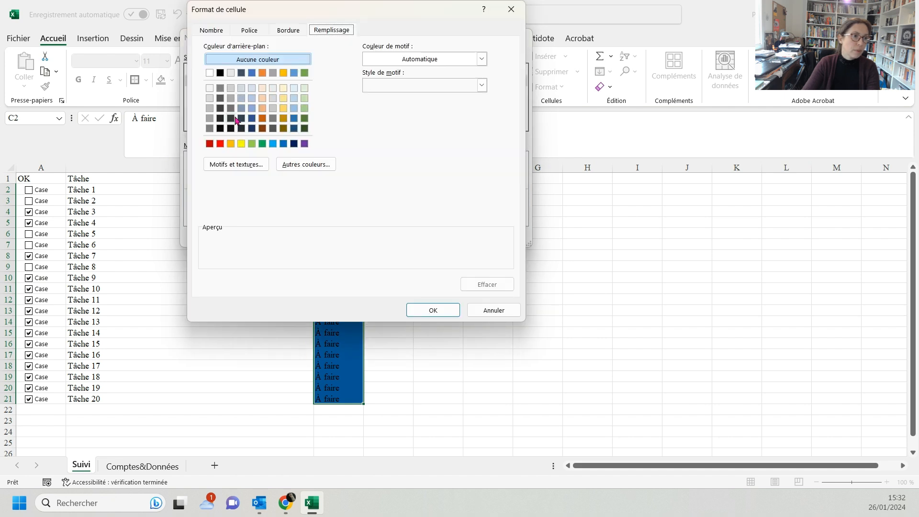
click(224, 73)
click(249, 30)
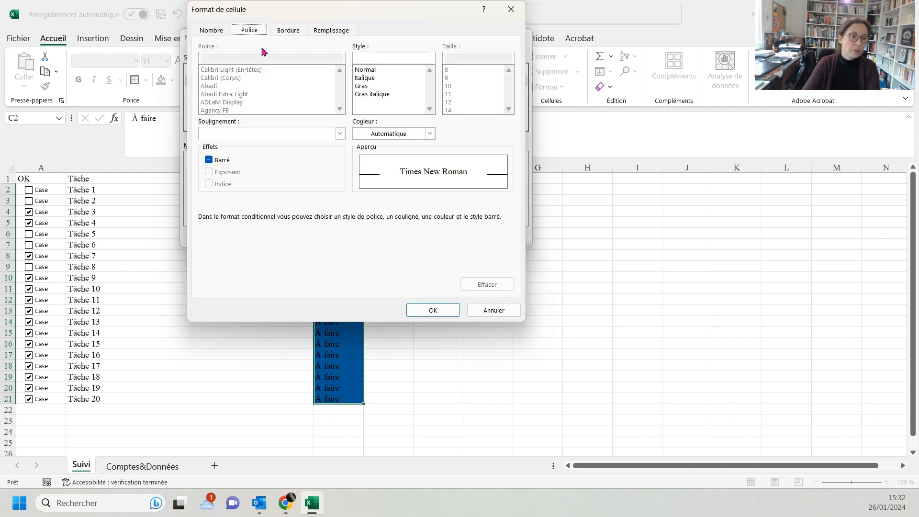
click(430, 133)
click(361, 181)
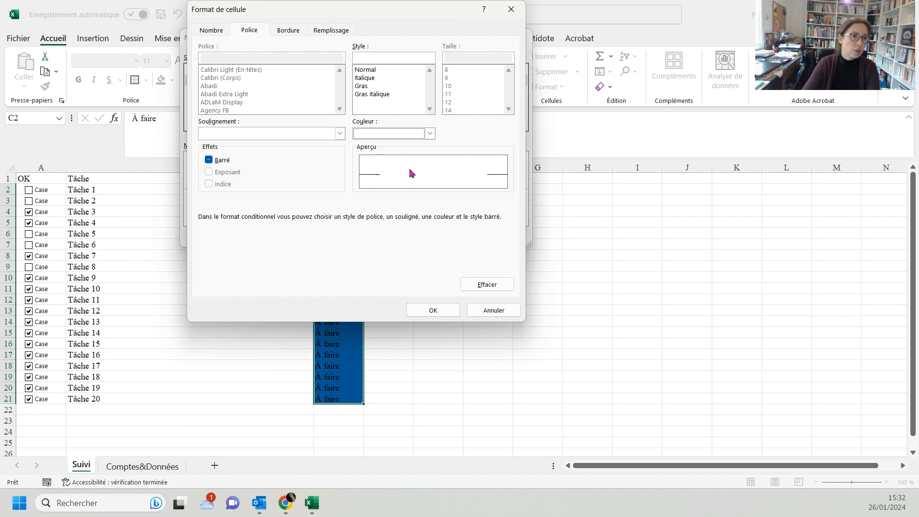
click(362, 86)
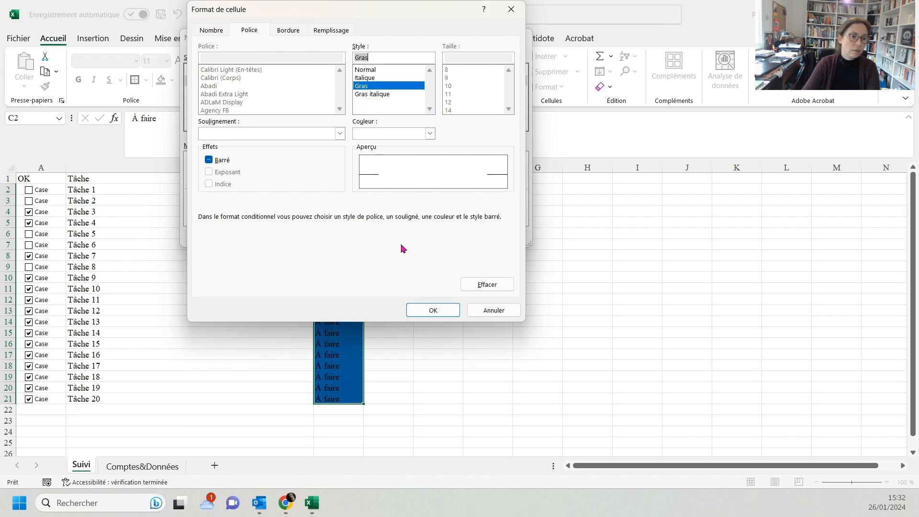
click(429, 309)
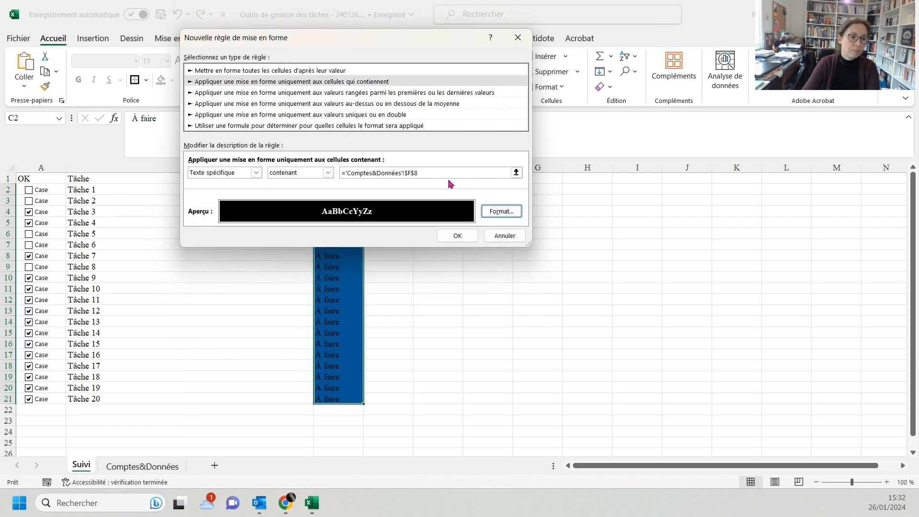
click(458, 236)
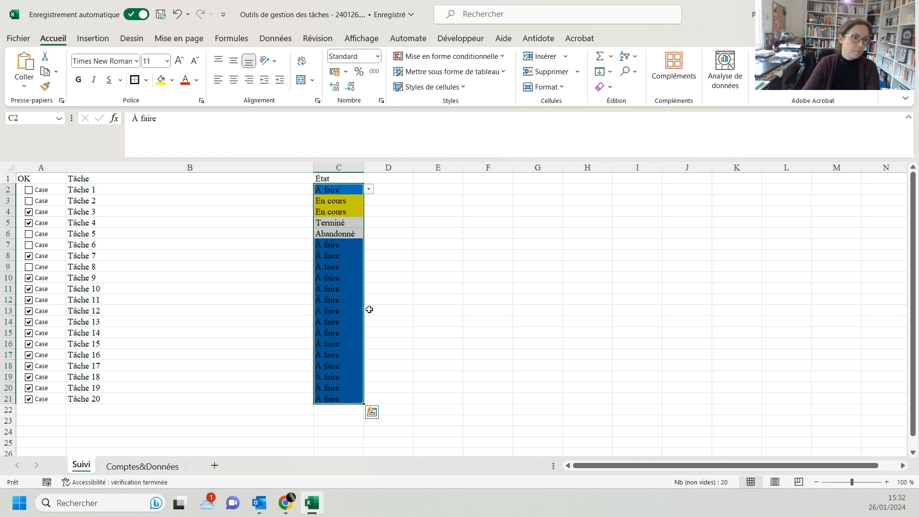
- Set the state of Tâche 4 to Bloqué and the state of Tâche 5 to Terminé on Suivi
click(341, 224)
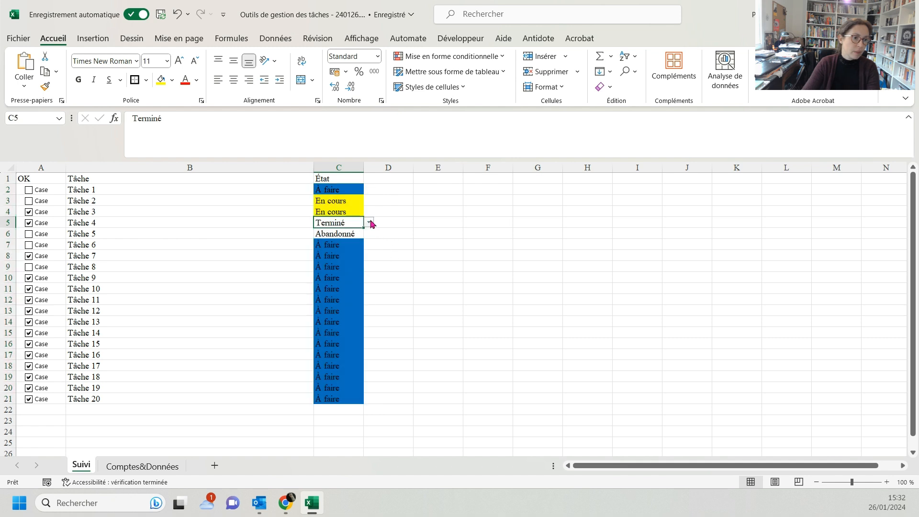
click(370, 224)
click(337, 254)
click(357, 234)
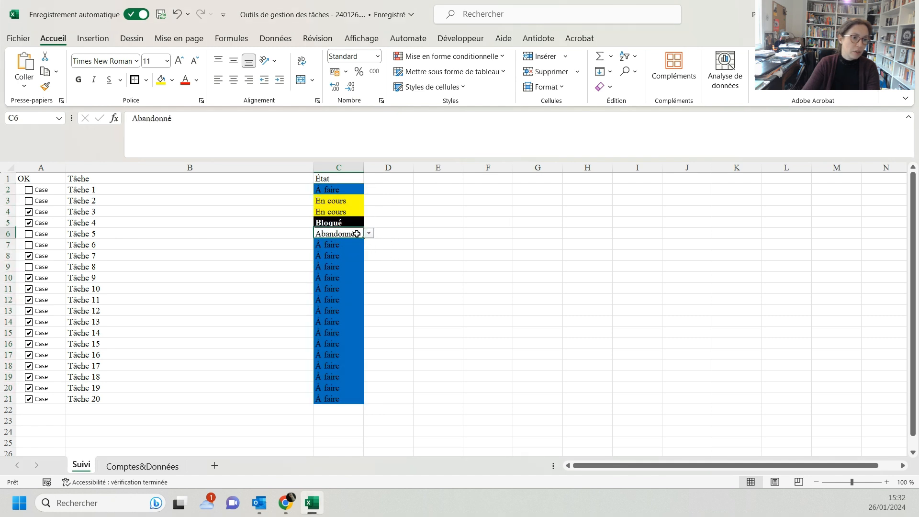
click(369, 233)
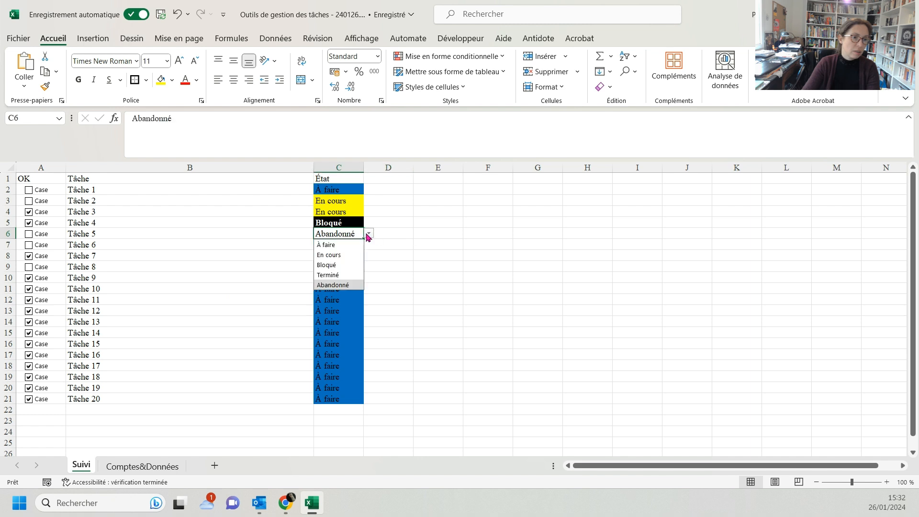
click(341, 275)
- Set the state of Tâche 6 to Terminé on Suivi
click(357, 244)
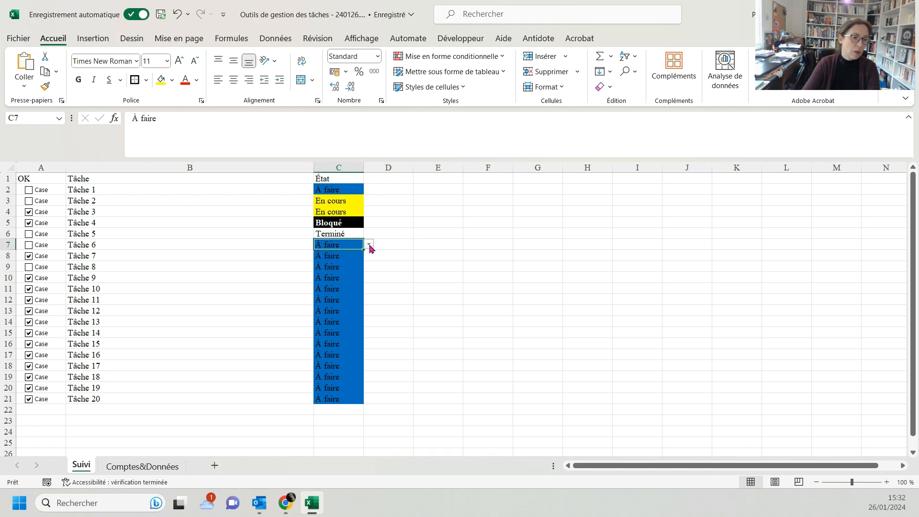
click(369, 245)
click(353, 287)
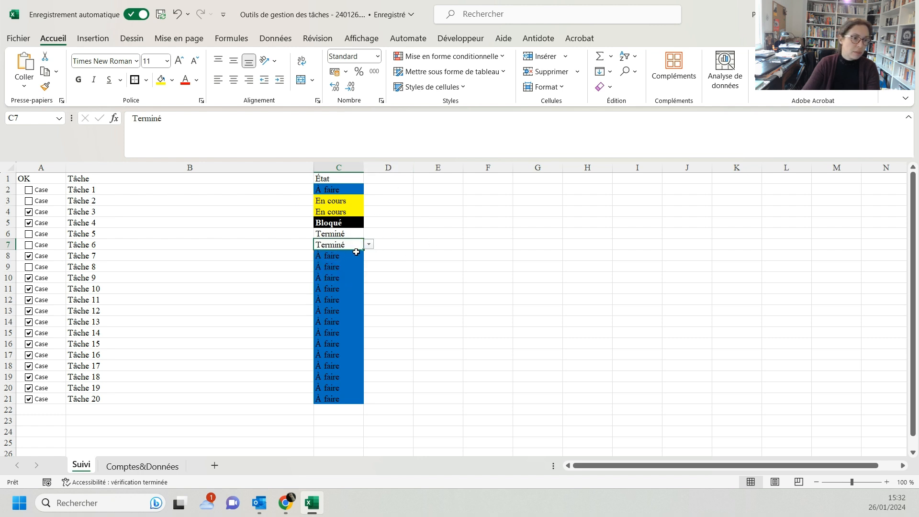
- Set the state of Tâche 6 to Abandonné on Suivi
click(369, 245)
click(360, 234)
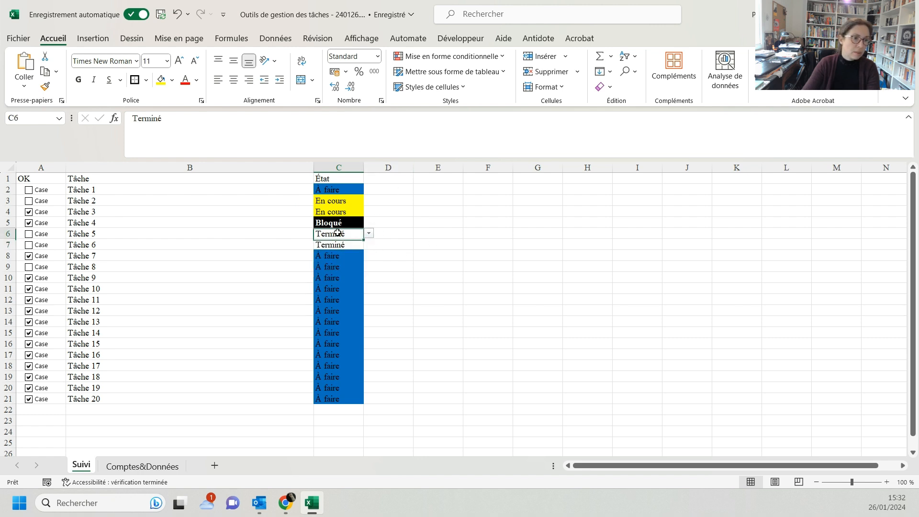
click(370, 238)
click(365, 236)
click(351, 246)
click(369, 245)
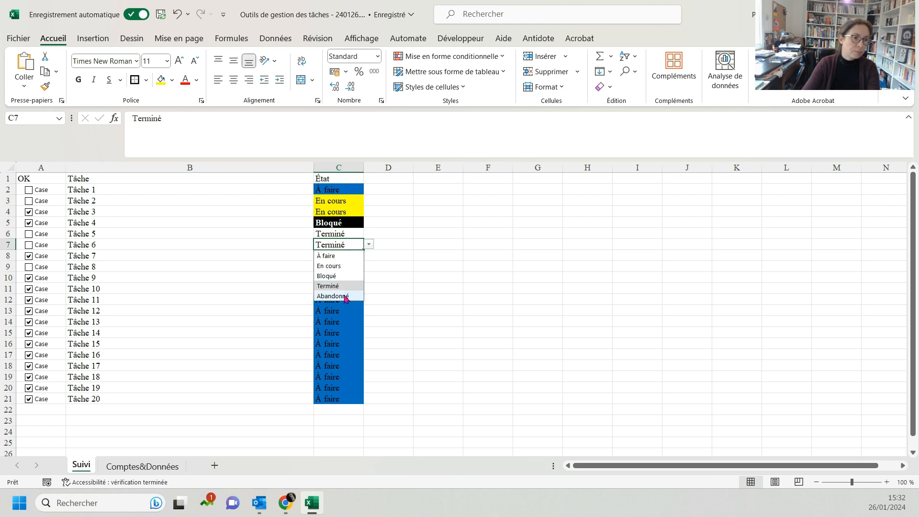
click(353, 298)
- Select the state cells C2:C21 on Suivi and undo their accidental move down the column
click(347, 191)
click(438, 211)
drag(347, 192, 329, 398)
drag(314, 240, 338, 337)
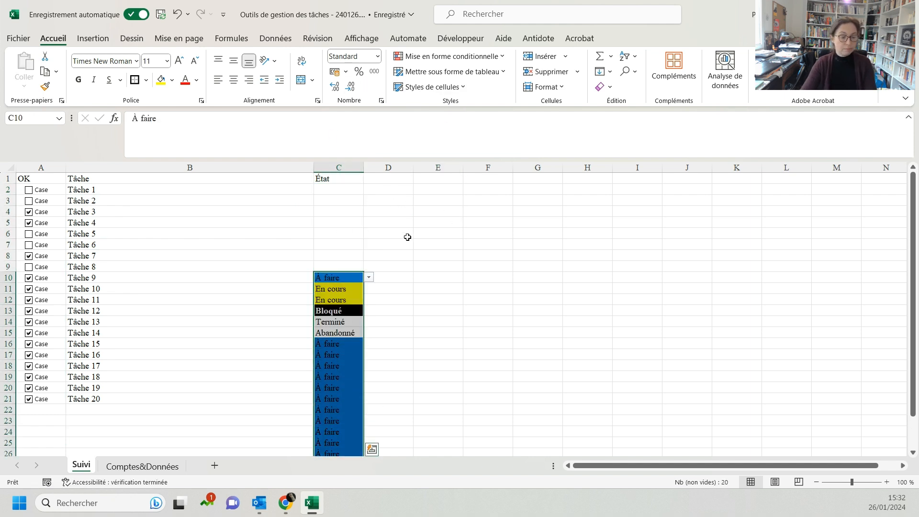
key(ctrl+z)
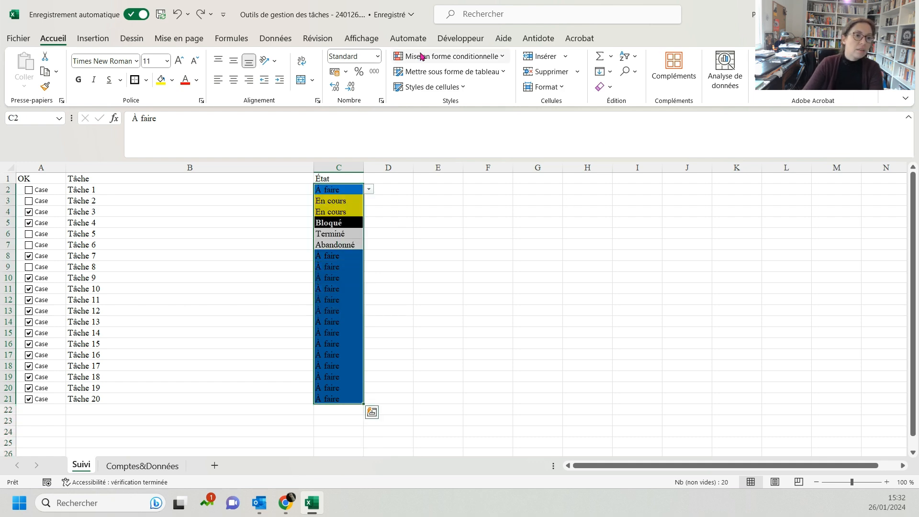
- Create a fourth specific-text rule on C2:C21 of Suivi that refers to Terminé in cell F9 of Comptes&Données
click(454, 57)
click(441, 198)
click(223, 70)
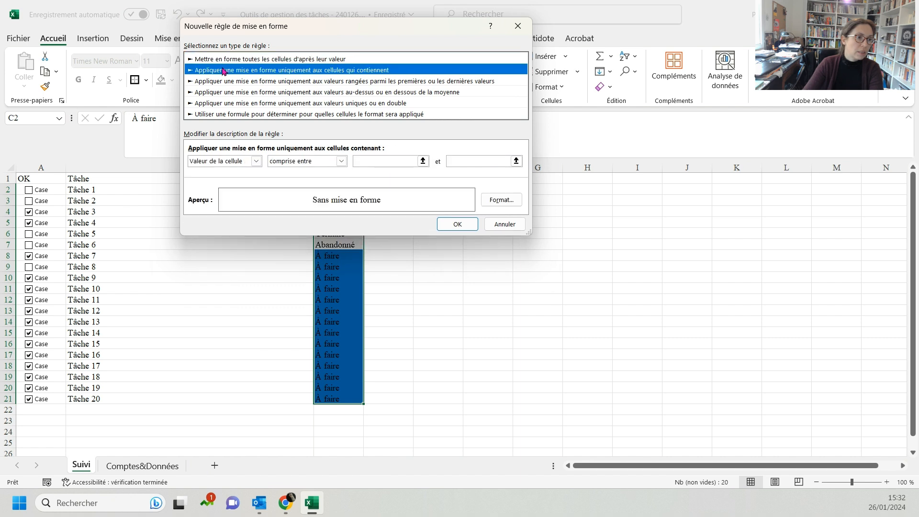
click(257, 164)
click(225, 178)
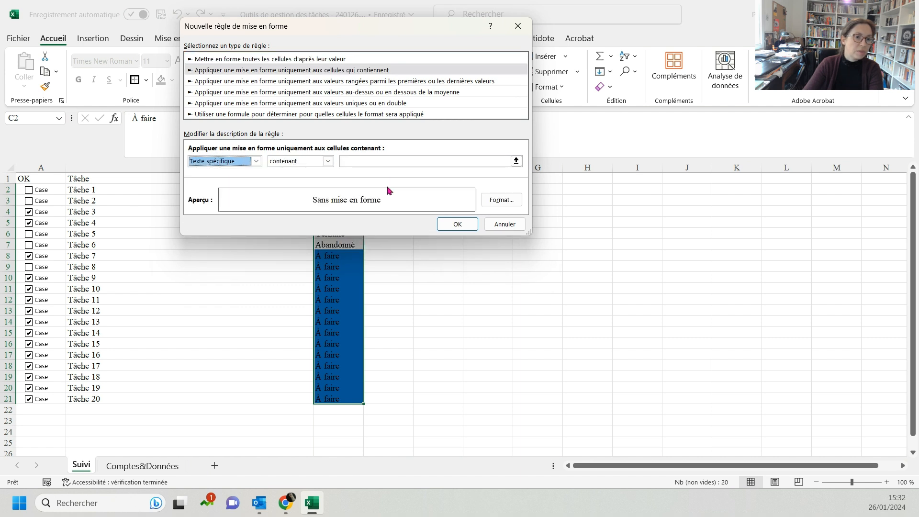
click(516, 160)
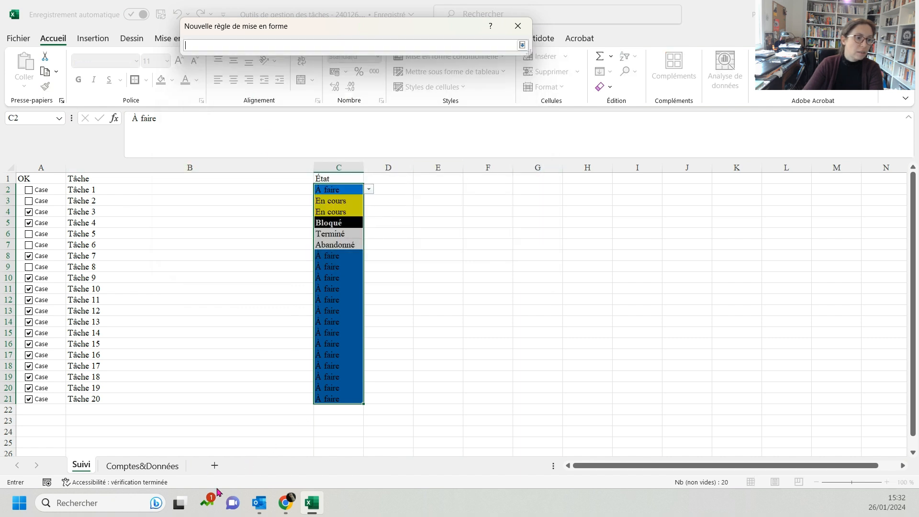
click(149, 472)
click(433, 265)
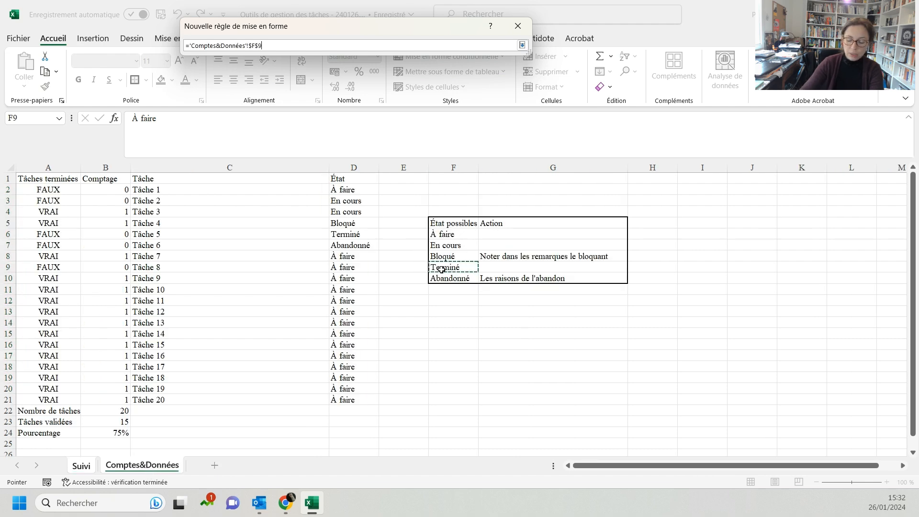
key(Return)
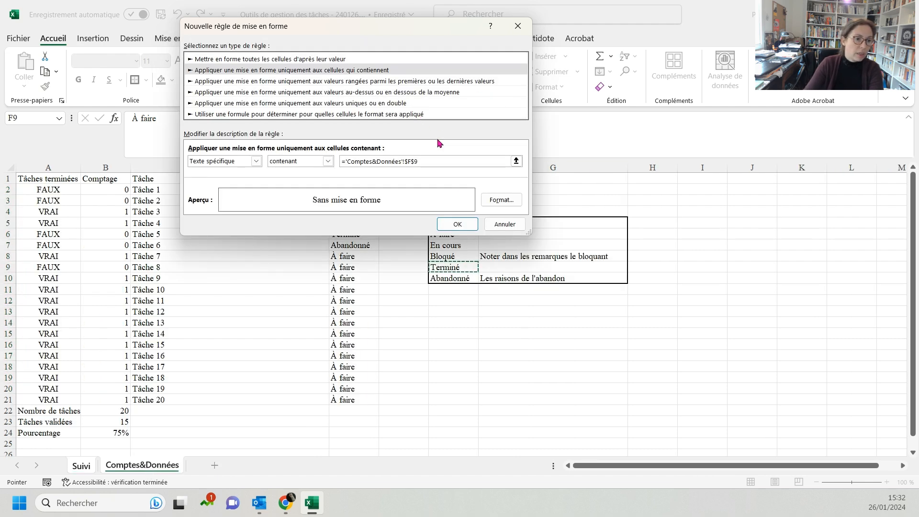
- Give the Terminé rule a light green background fill and apply it to the state cells
click(502, 199)
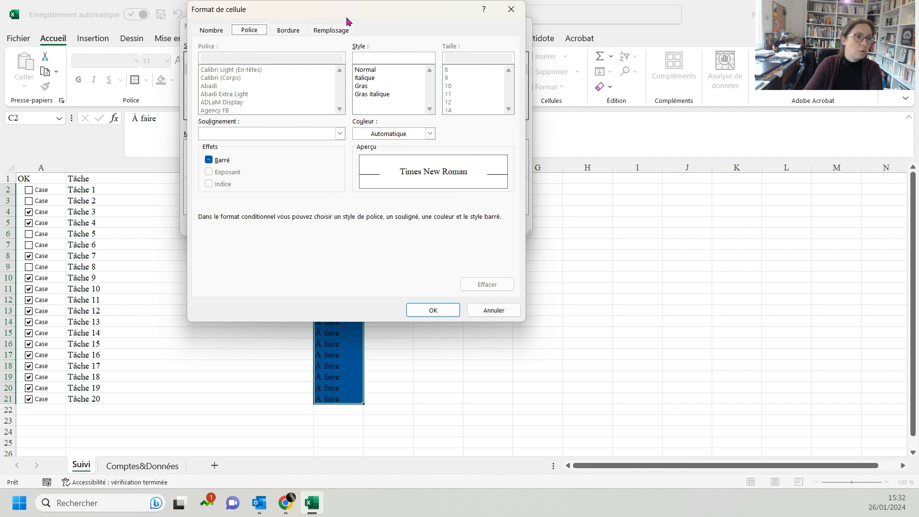
click(320, 34)
click(251, 144)
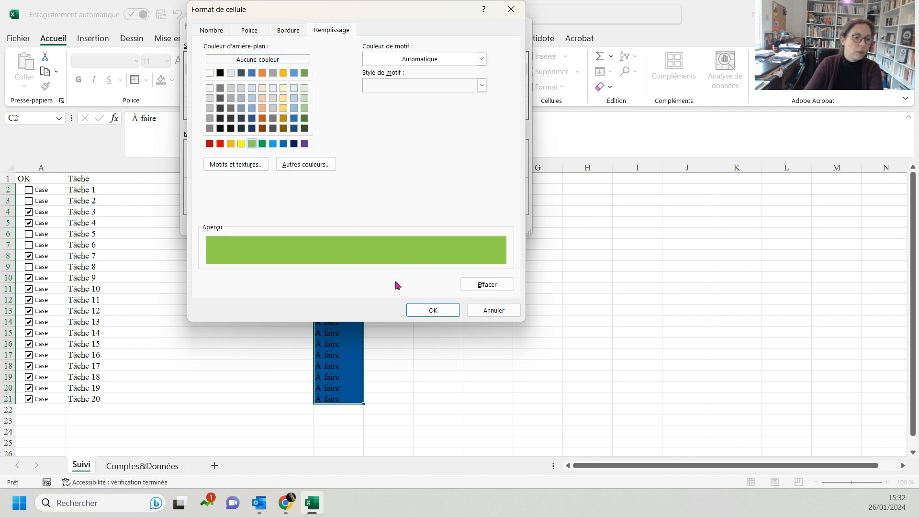
click(433, 310)
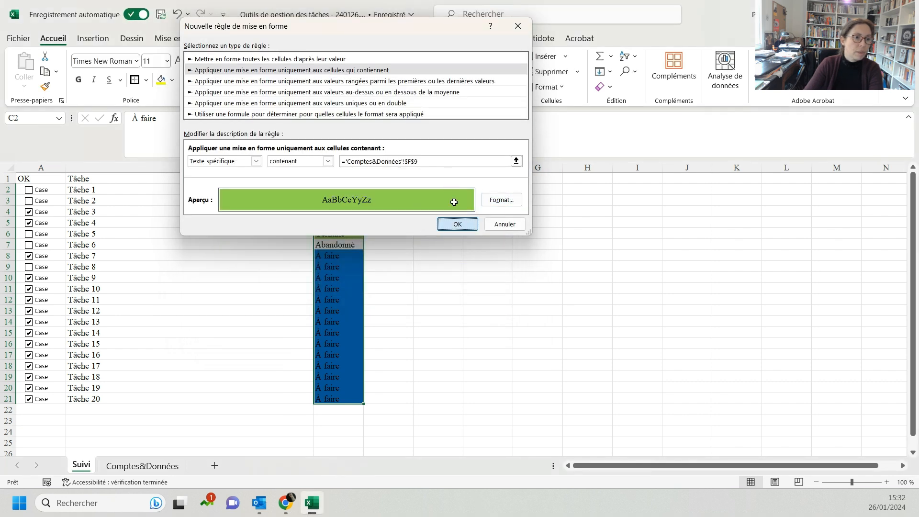
click(458, 224)
- Create a fifth specific-text rule on C2:C21 of Suivi that refers to Abandonné in cell F10 of Comptes&Données
click(454, 56)
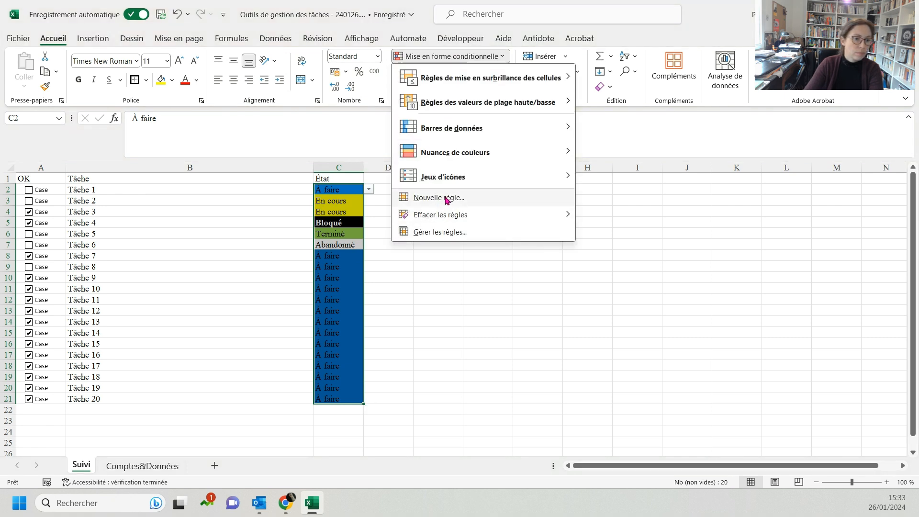
click(449, 198)
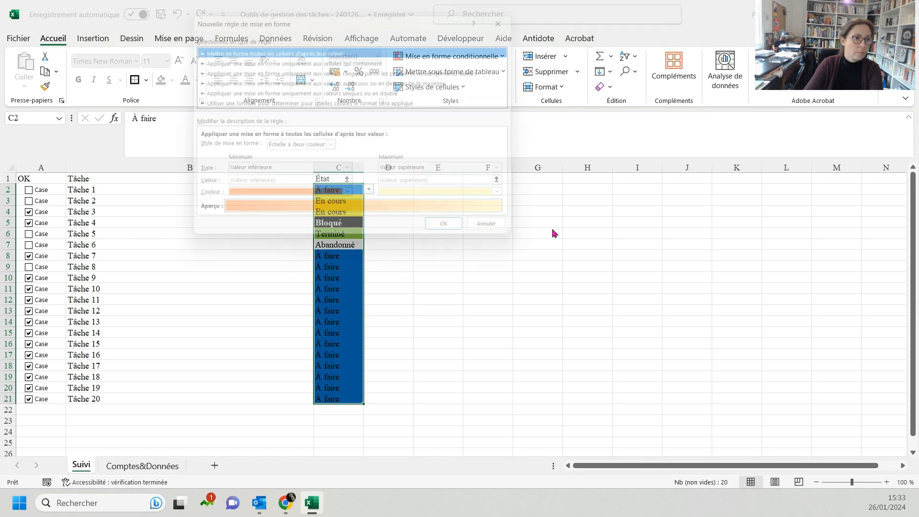
click(232, 59)
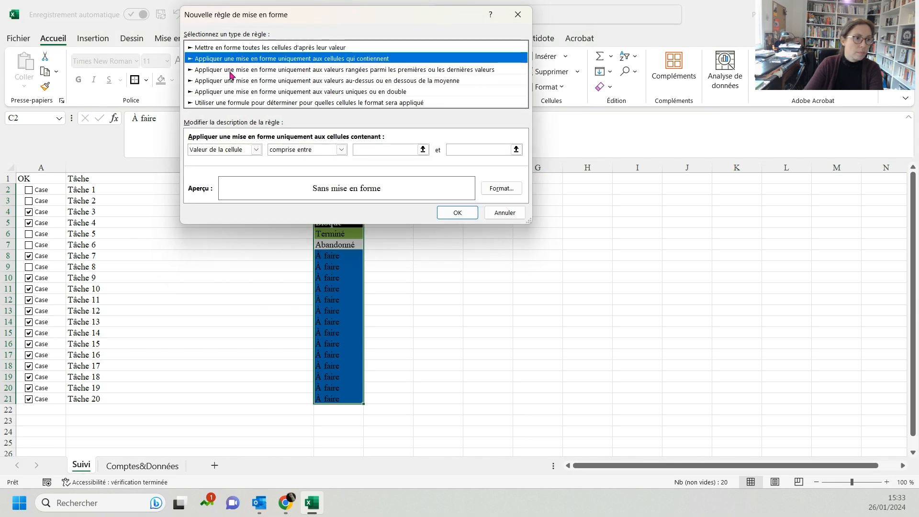
click(256, 149)
click(225, 168)
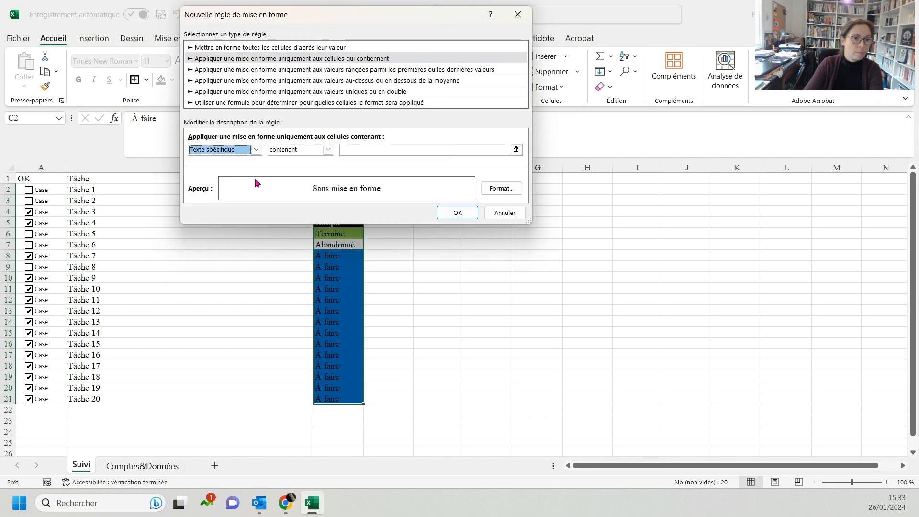
click(516, 150)
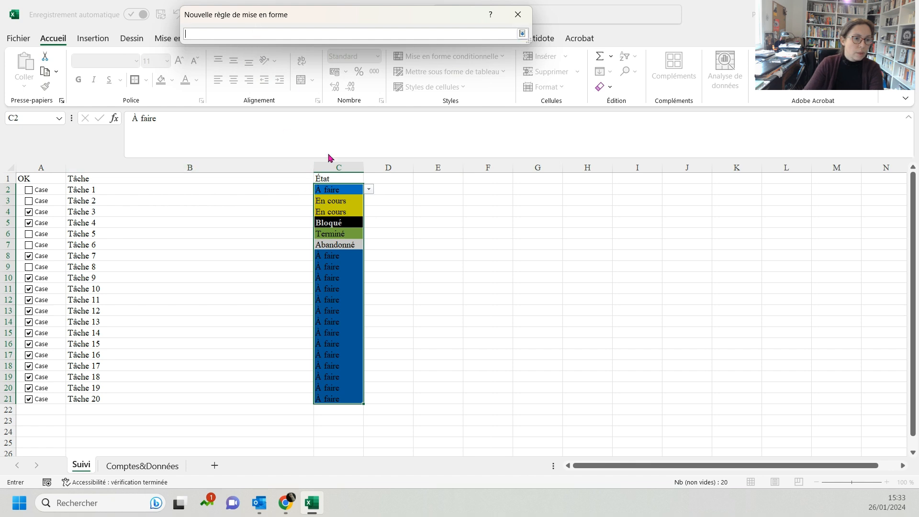
click(142, 465)
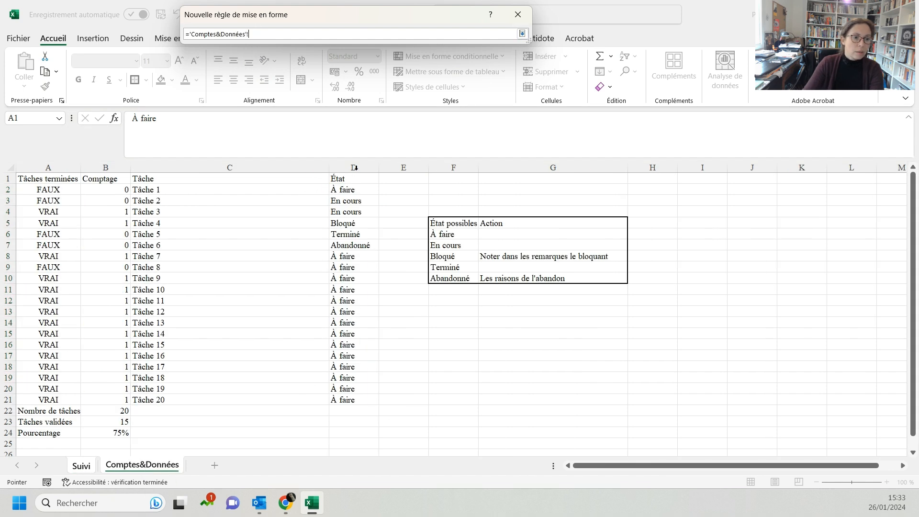
click(453, 277)
key(Return)
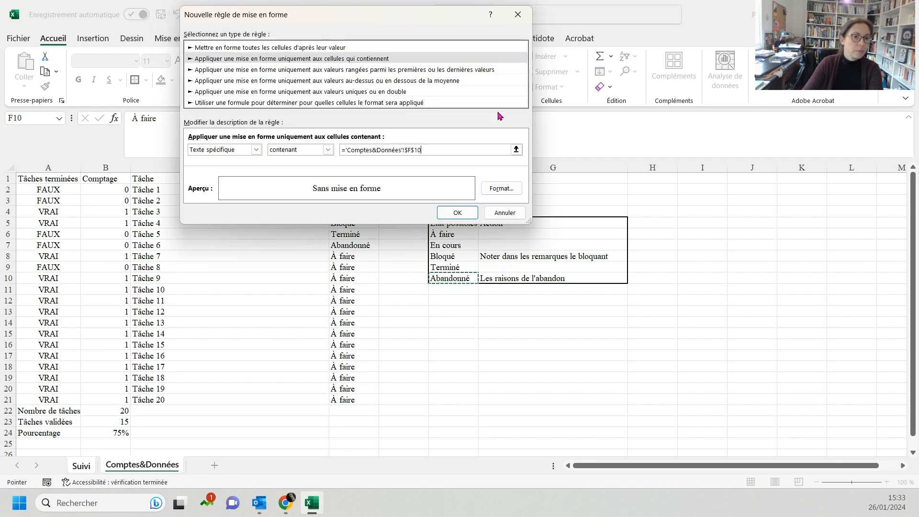
- Give the Abandonné rule a red background fill with bold white text
click(501, 188)
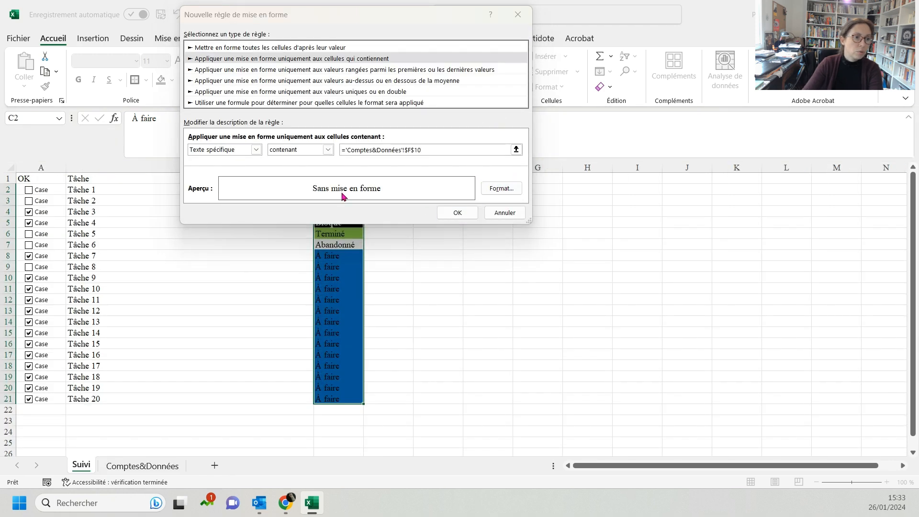
click(220, 144)
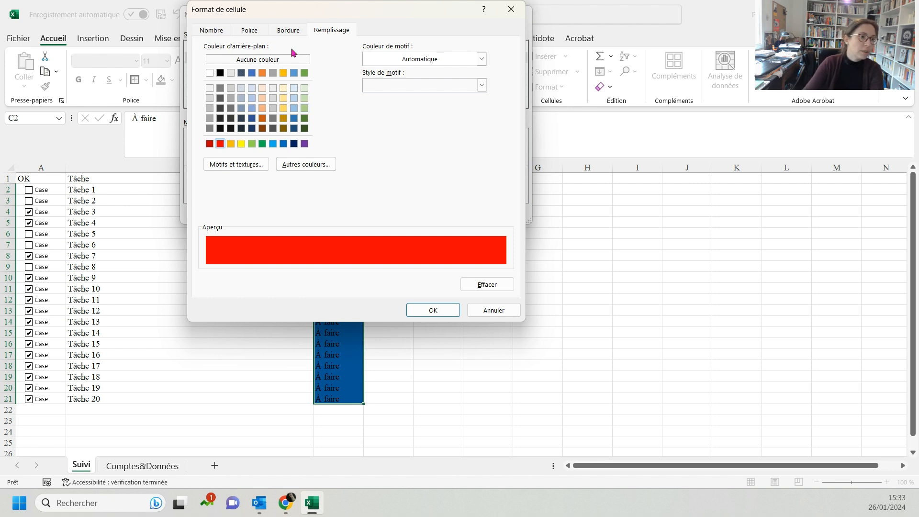
click(258, 30)
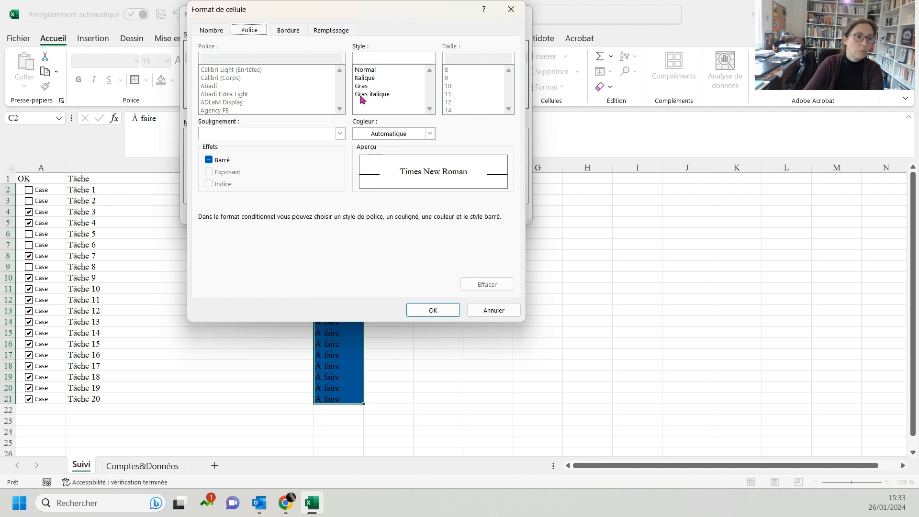
click(362, 87)
click(402, 133)
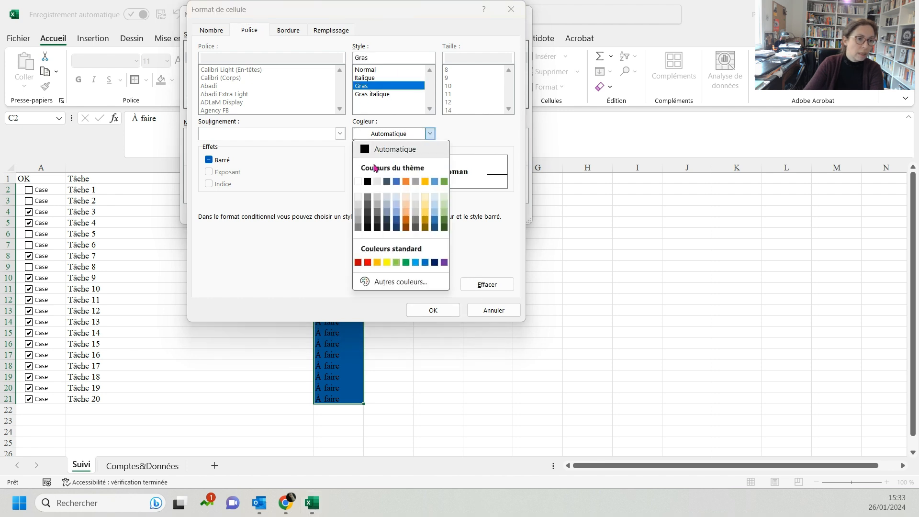
click(359, 182)
click(437, 312)
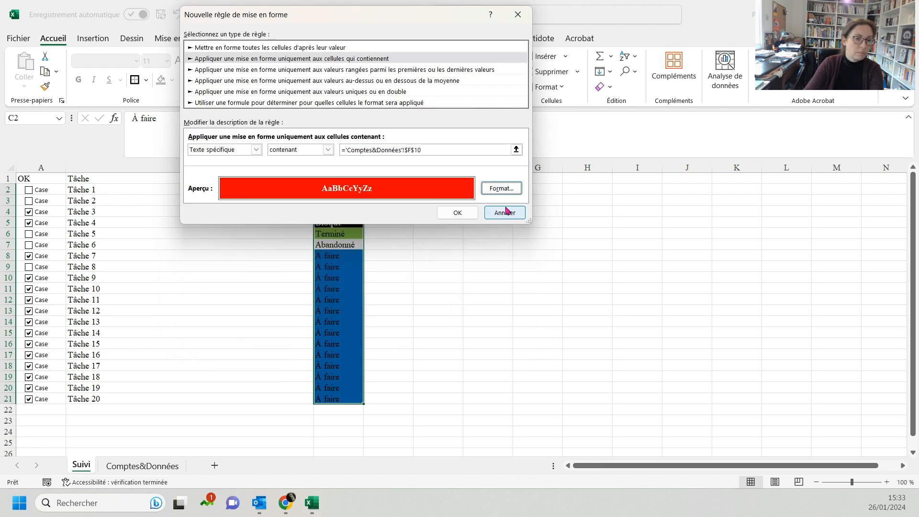
- Apply the Abandonné formatting rule to the state cells of Suivi
click(467, 214)
click(433, 290)
click(361, 189)
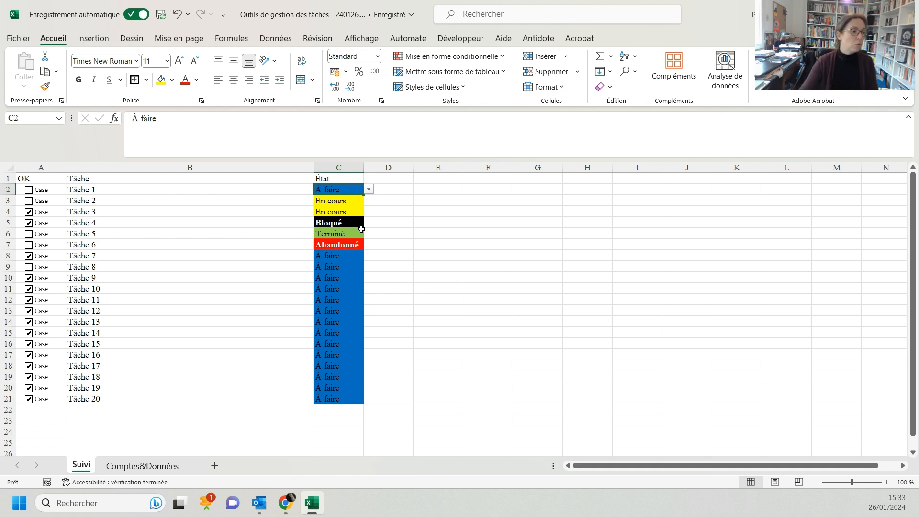
- Add all borders and a thick outside border to the task table A1:C21
drag(37, 178, 357, 399)
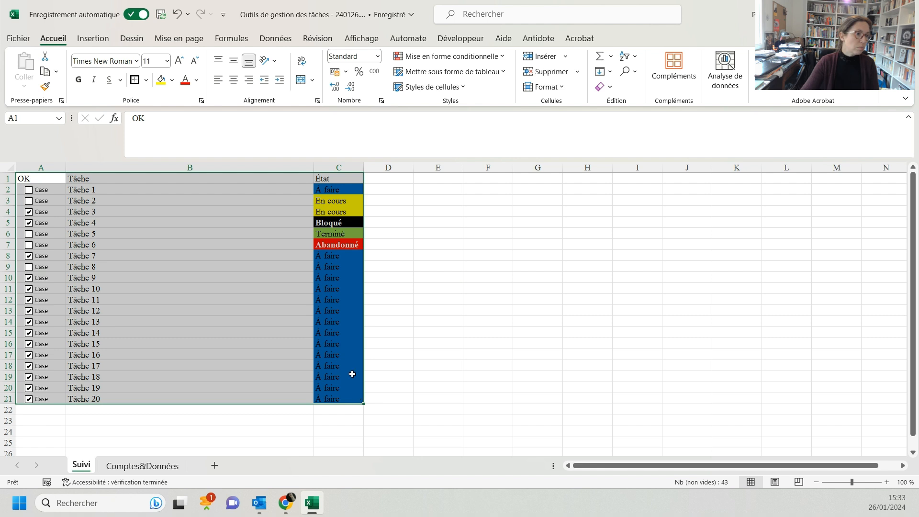
click(147, 80)
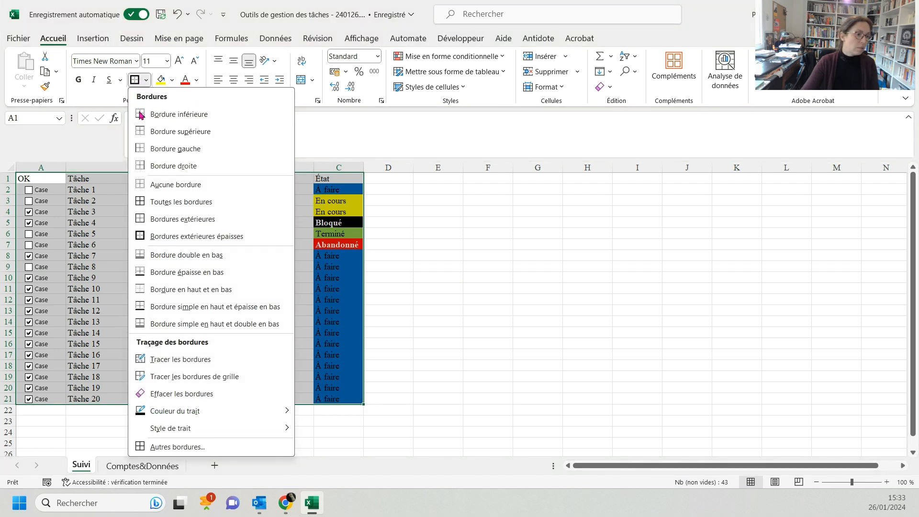
click(155, 203)
click(147, 80)
click(164, 236)
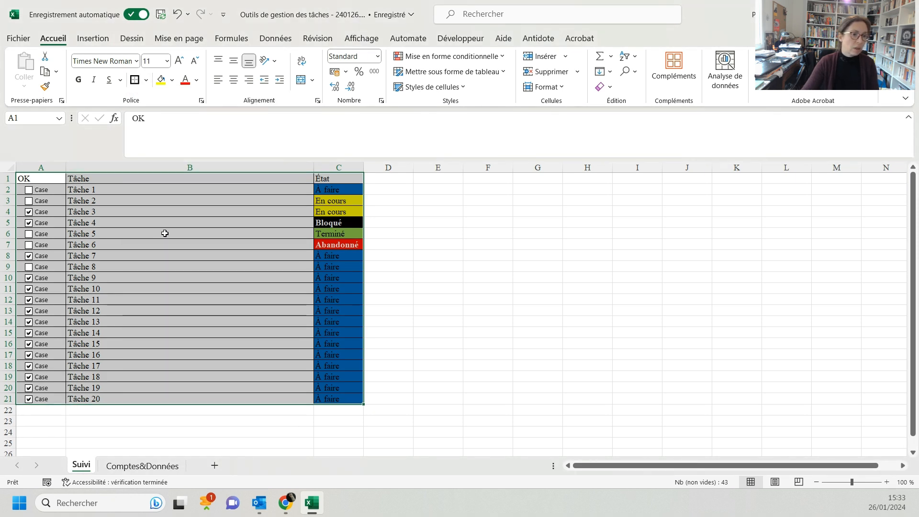
click(403, 245)
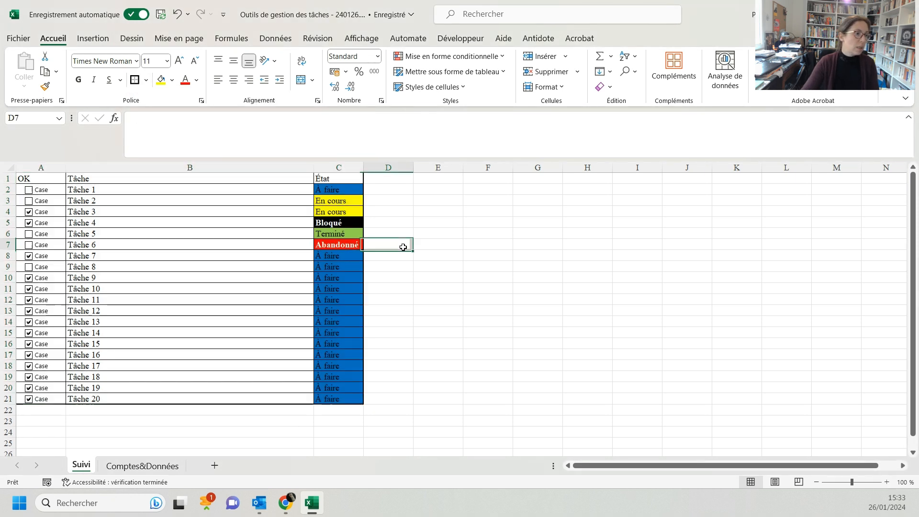
- Insert an empty row above the table's header row and increase its height to make room for a title
right_click(5, 179)
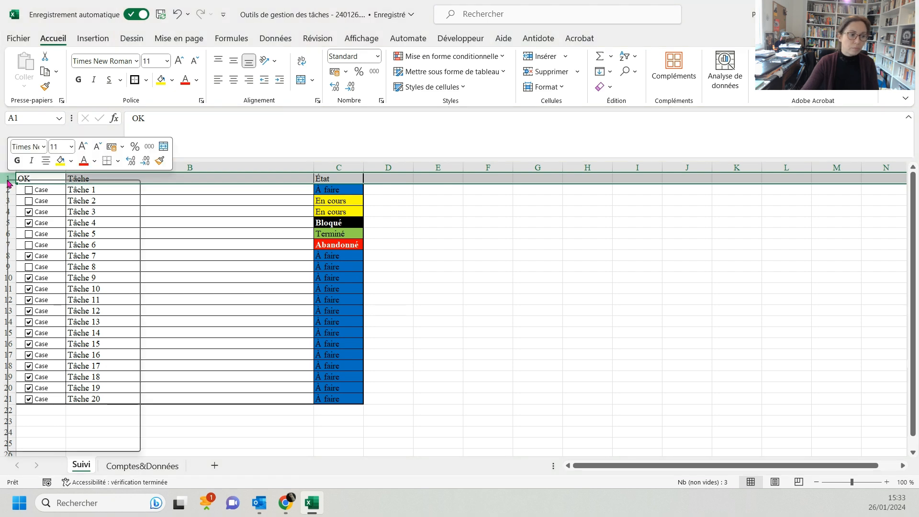
click(48, 301)
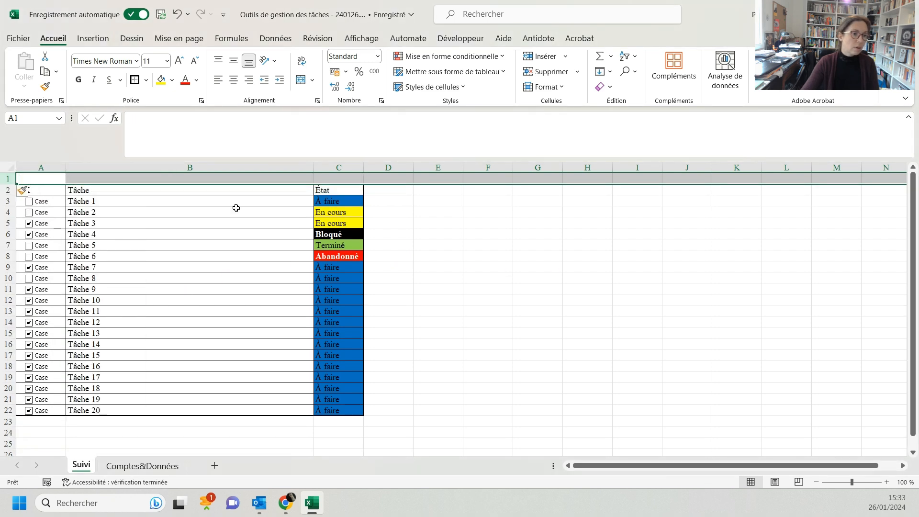
click(527, 226)
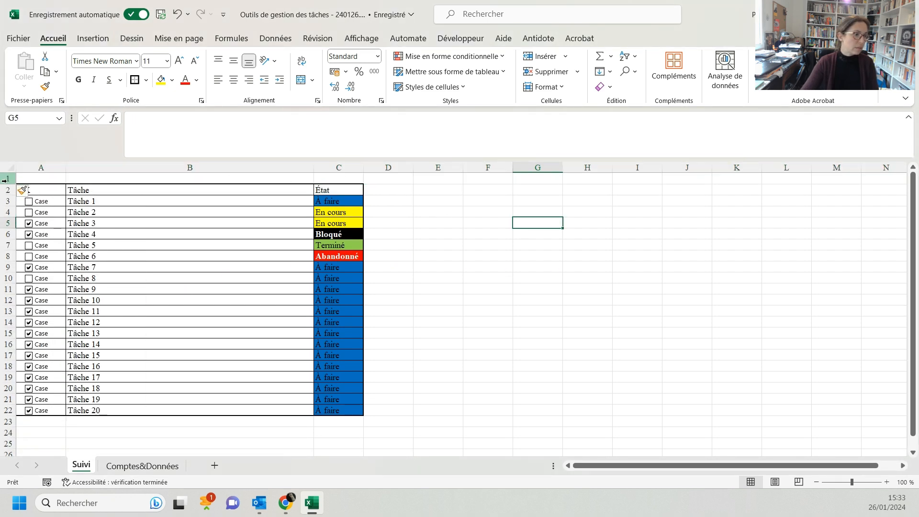
drag(5, 180, 5, 209)
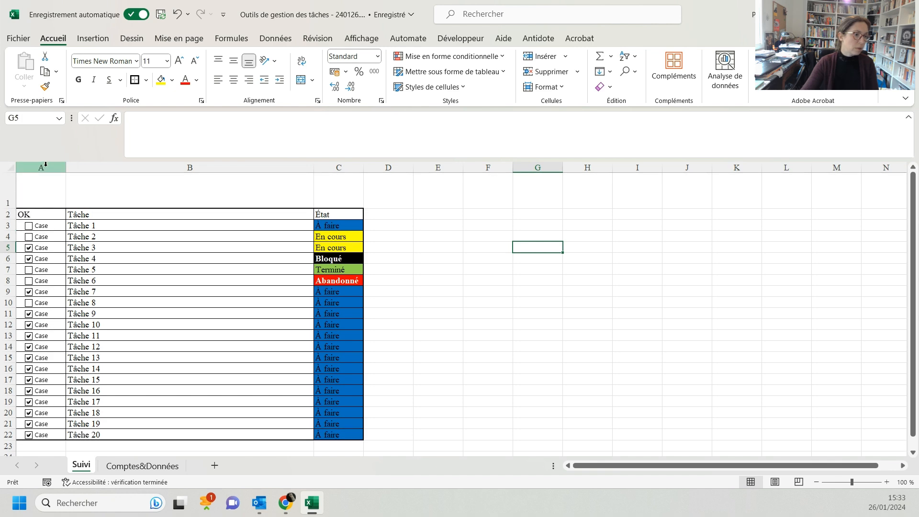
- Insert an empty column before the OK column and narrow it into a slim margin
click(46, 164)
right_click(46, 164)
click(72, 286)
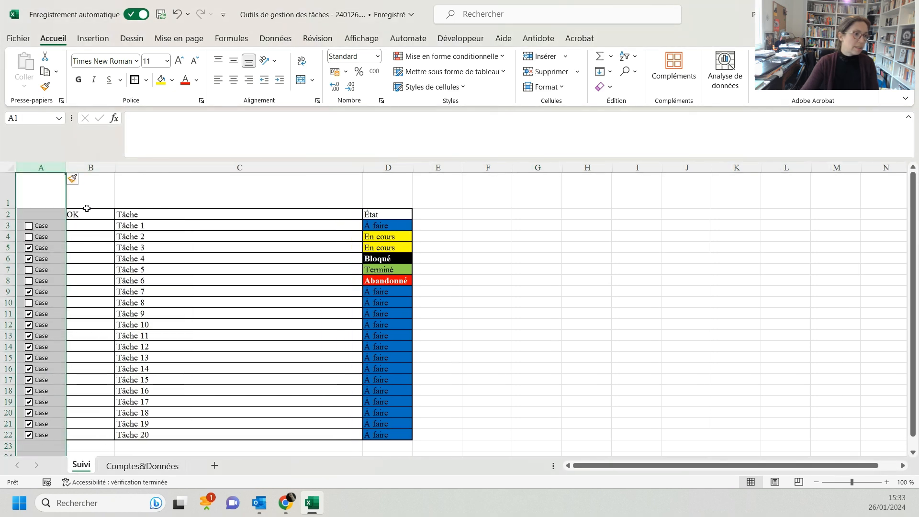
drag(66, 167, 28, 167)
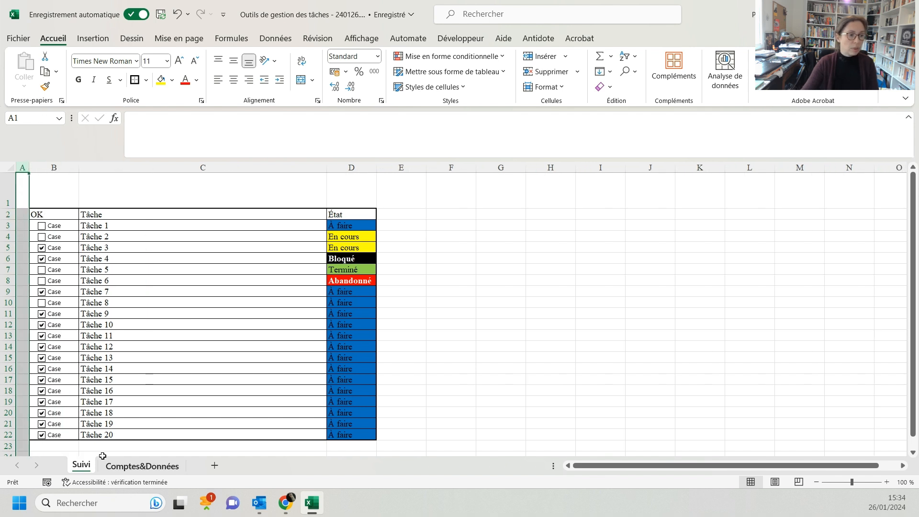
- Merge and centre B1:D1 on Suivi and enter the title "Suivi des tâches"
click(130, 466)
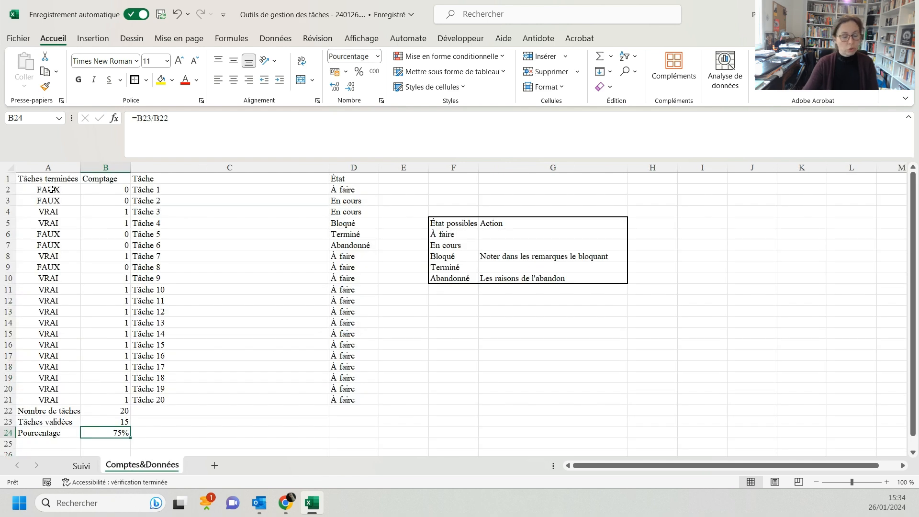
click(90, 467)
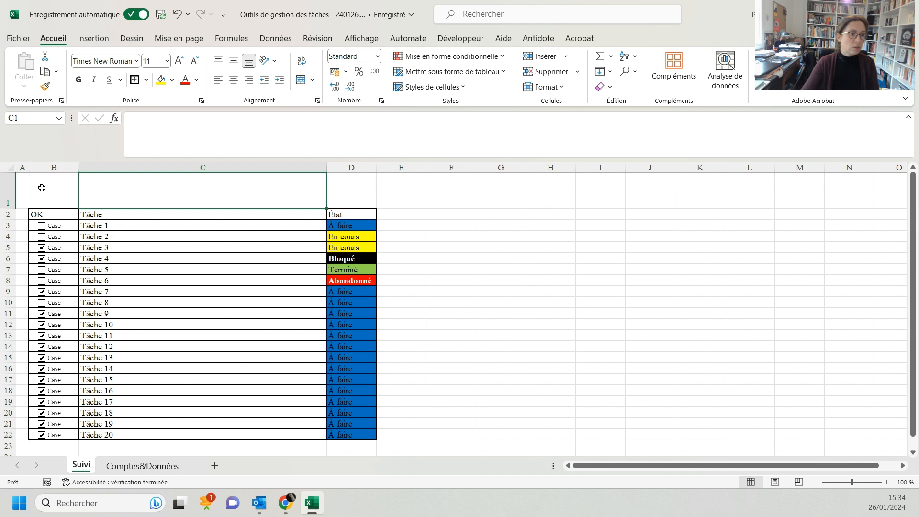
drag(33, 187, 148, 188)
drag(328, 187, 328, 179)
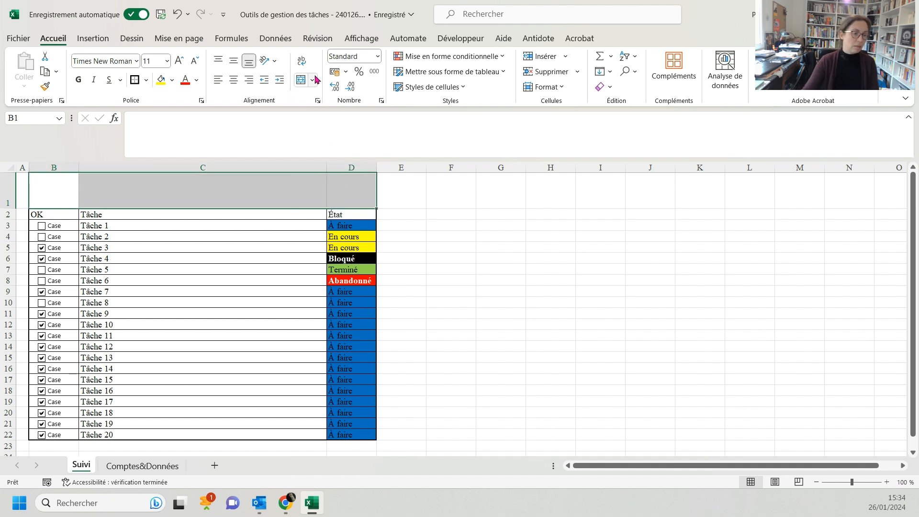
click(301, 80)
text(Suivi des tâches)
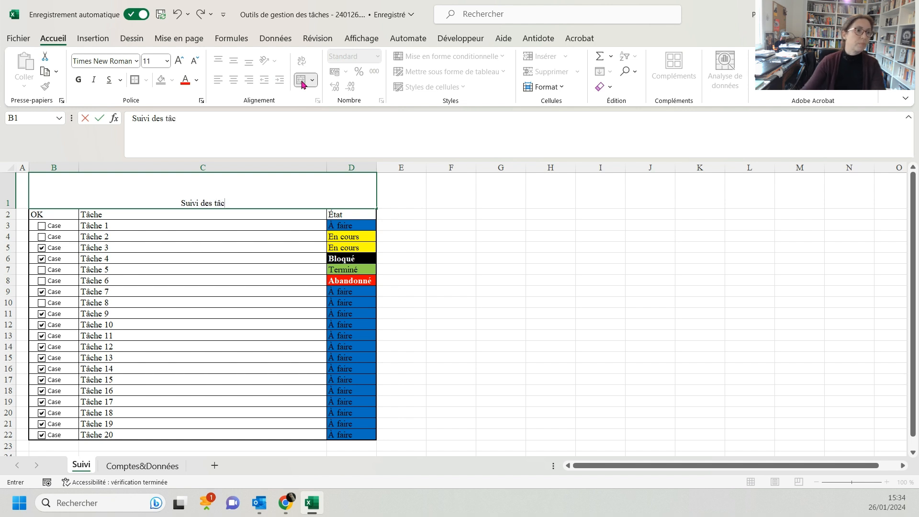
click(460, 213)
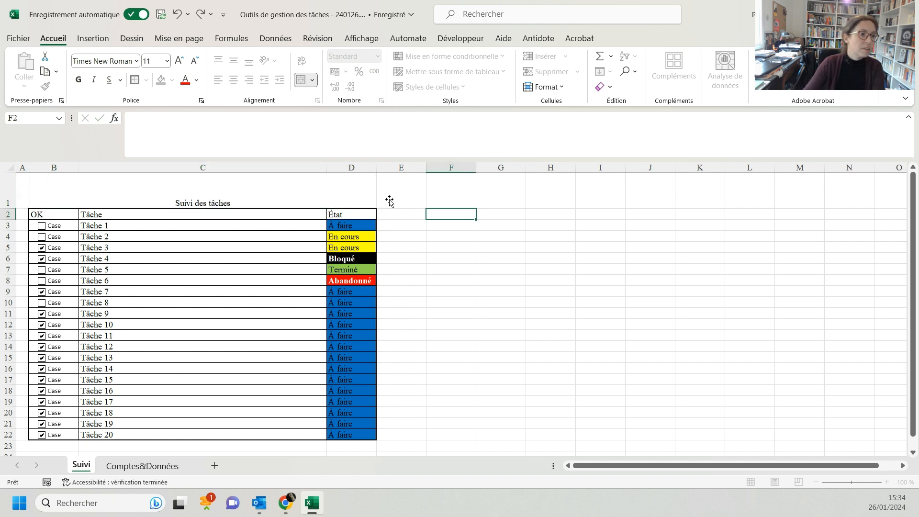
- Centre the title vertically in its merged cell and format its text as bold at size 18
click(290, 189)
click(233, 60)
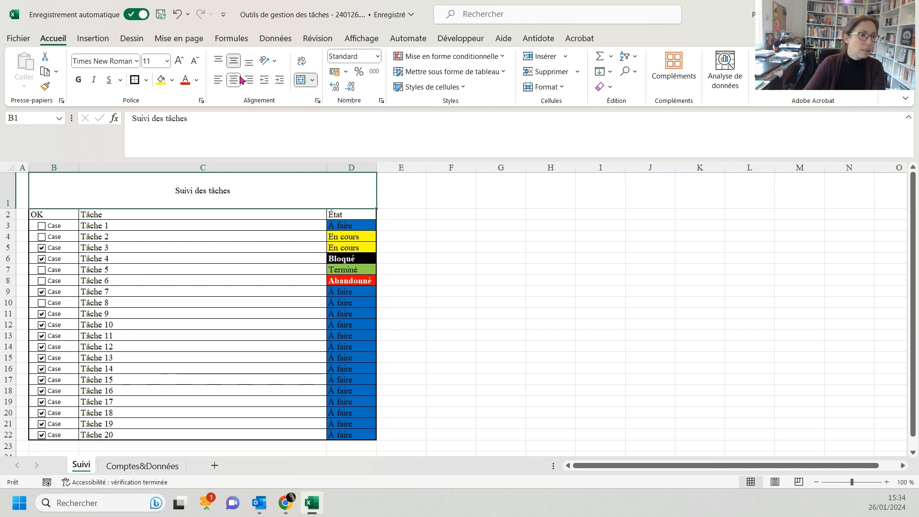
double_click(202, 193)
double_click(202, 193)
click(166, 60)
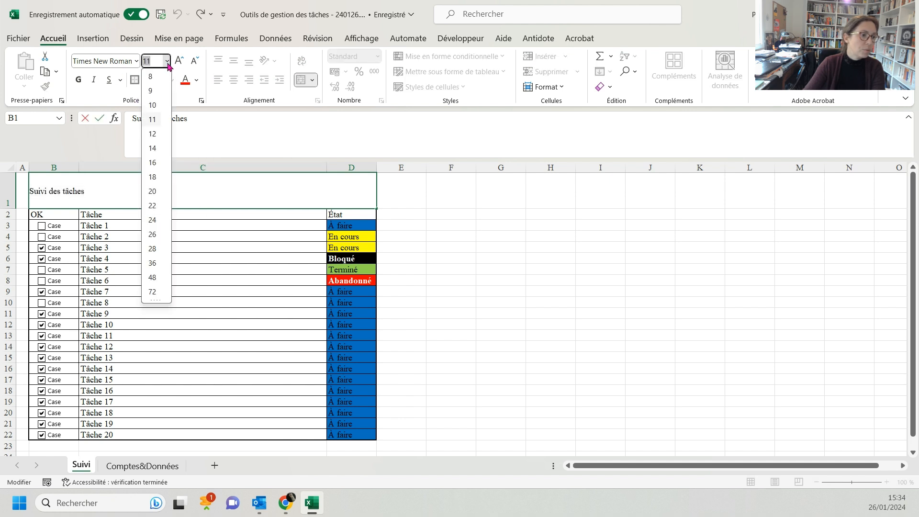
click(160, 180)
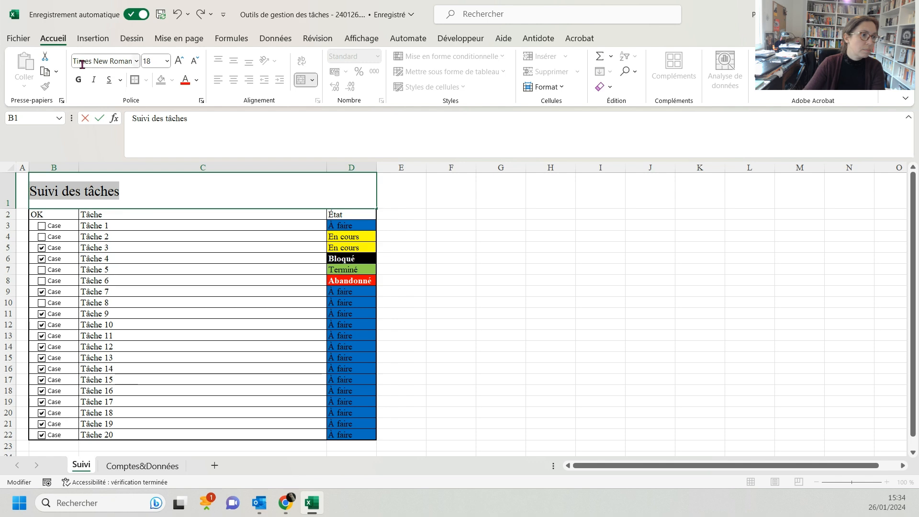
click(79, 80)
click(519, 218)
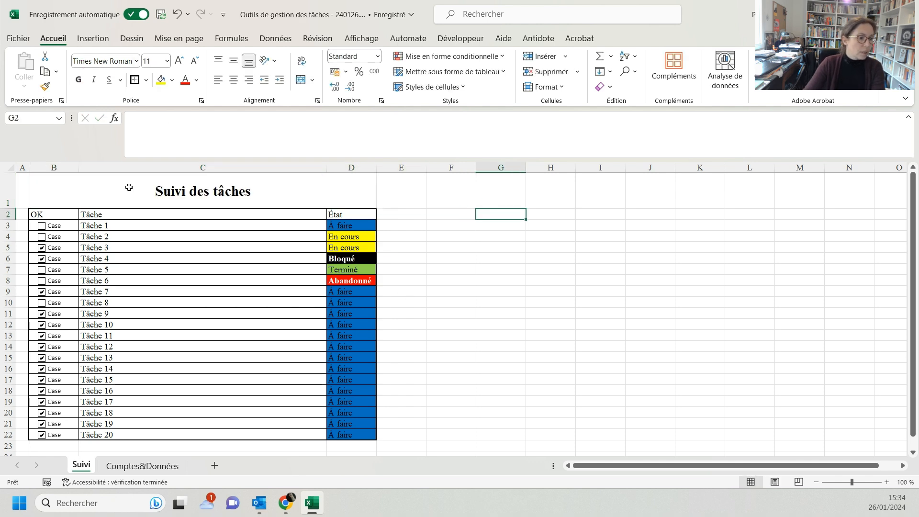
- Merge and centre cells B24:D25 below the task table on Suivi
scroll(582, 308, down, 1)
scroll(182, 232, up, 1)
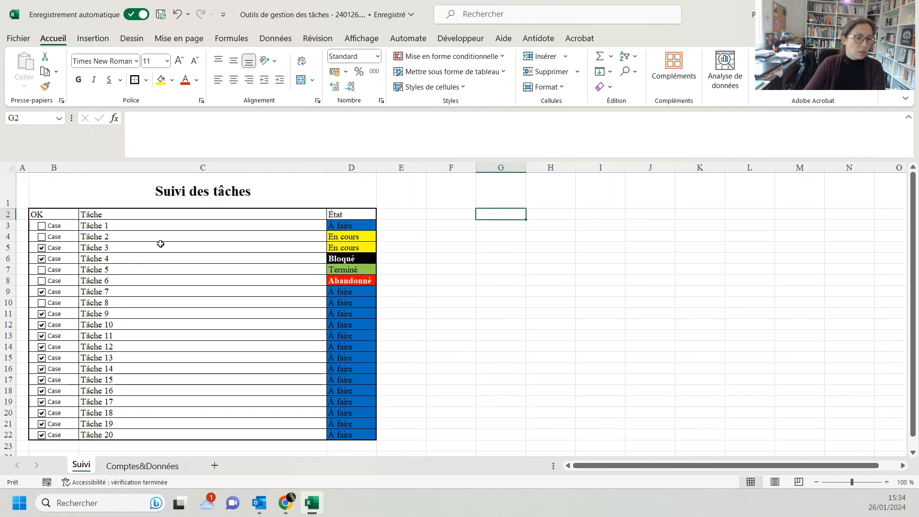
scroll(500, 316, down, 3)
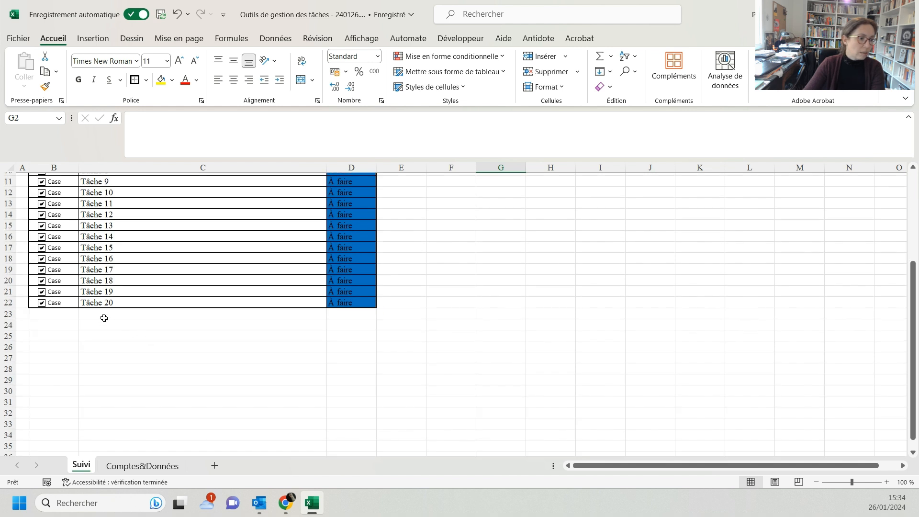
drag(72, 324, 337, 331)
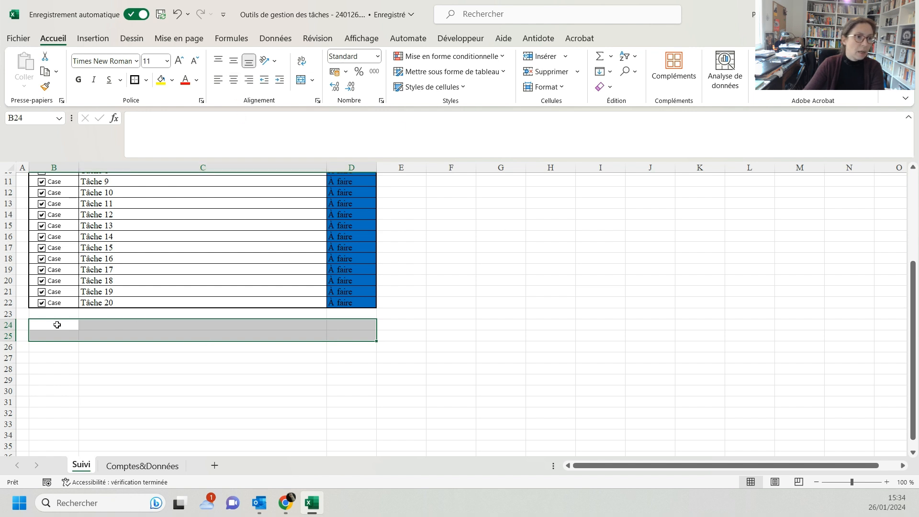
click(302, 80)
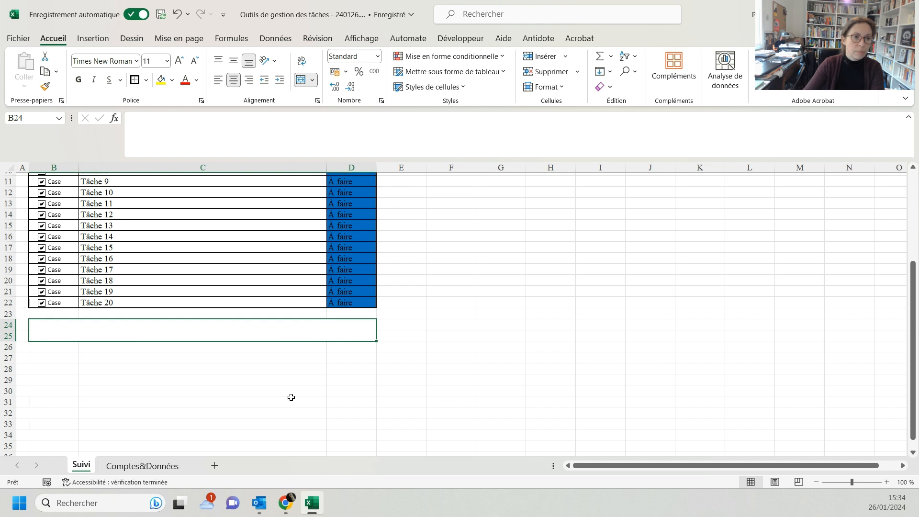
- Start a custom data bar conditional formatting rule for the merged cell B24:D25
click(499, 56)
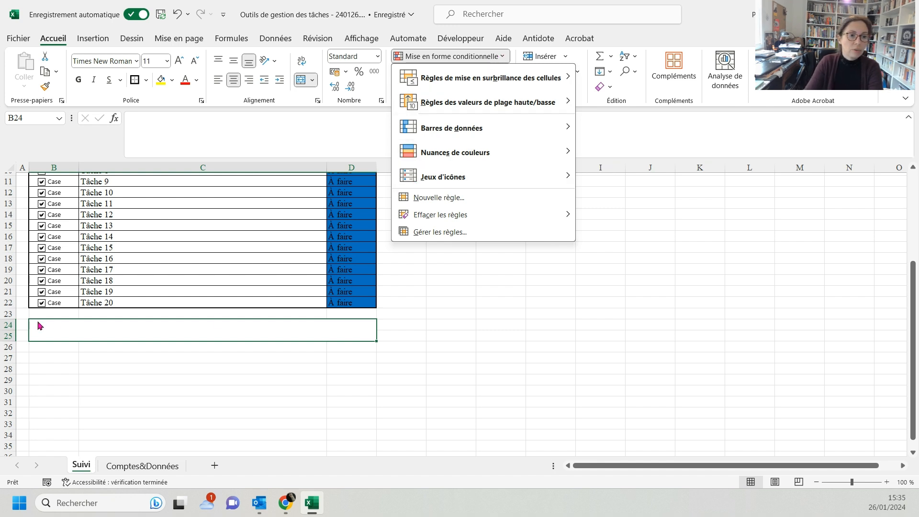
mouse_move(466, 130)
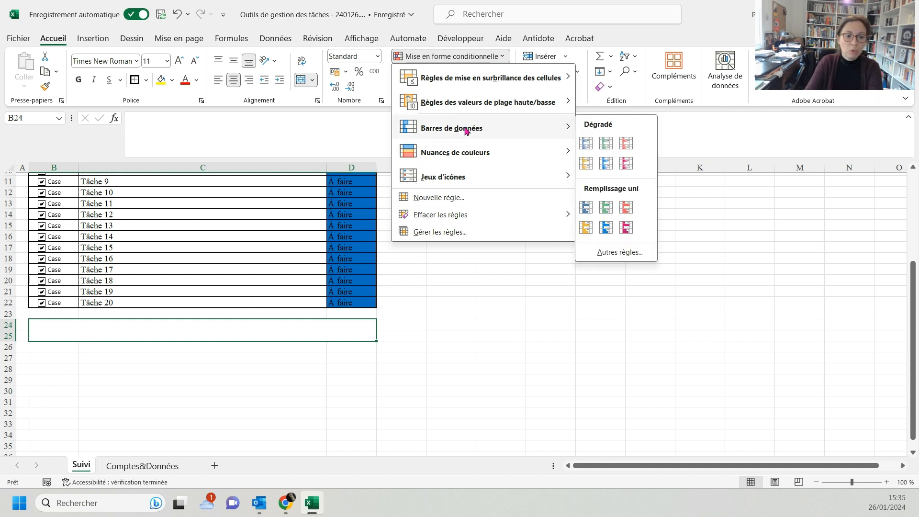
click(607, 254)
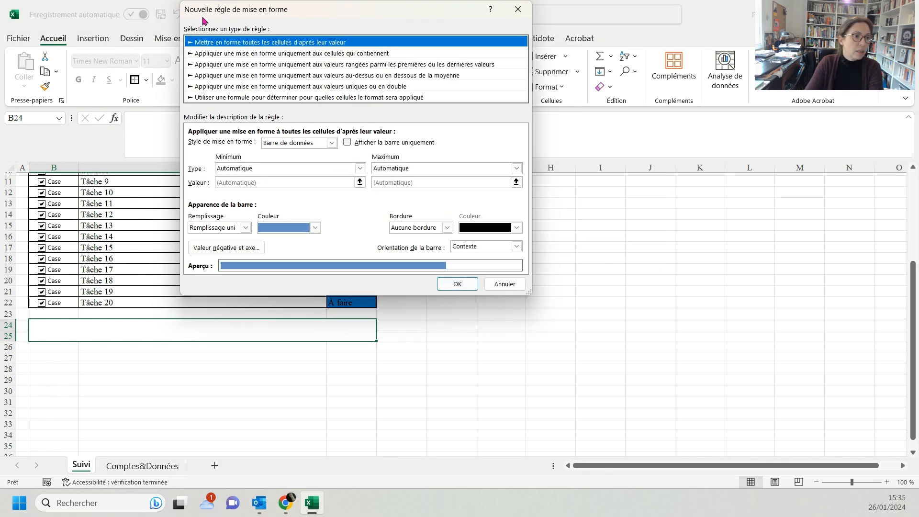
click(220, 54)
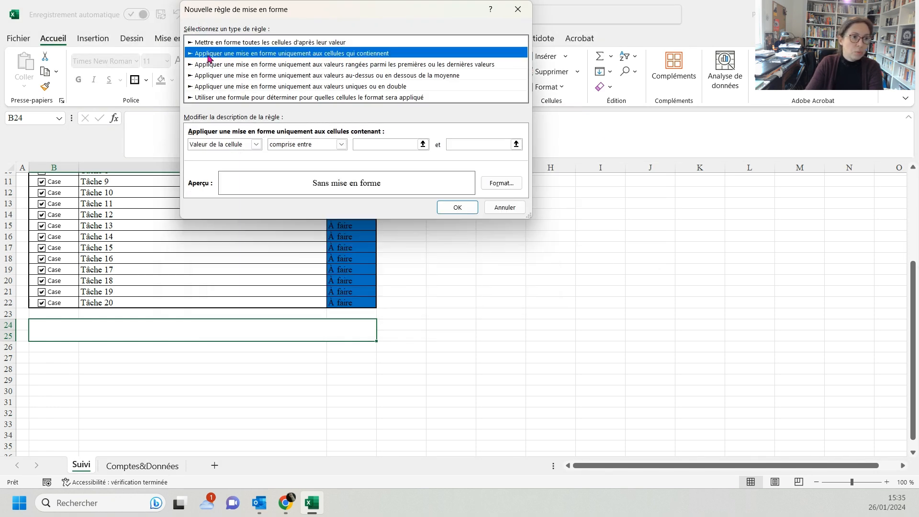
click(256, 145)
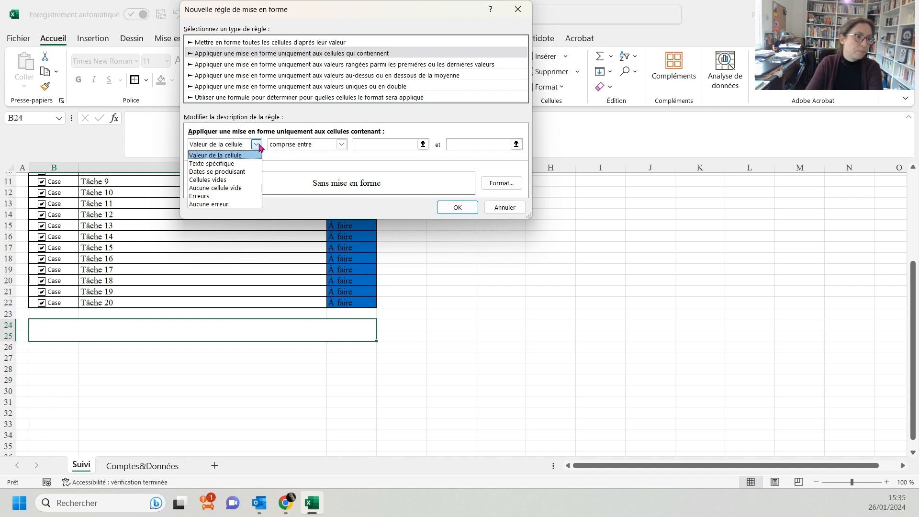
click(232, 155)
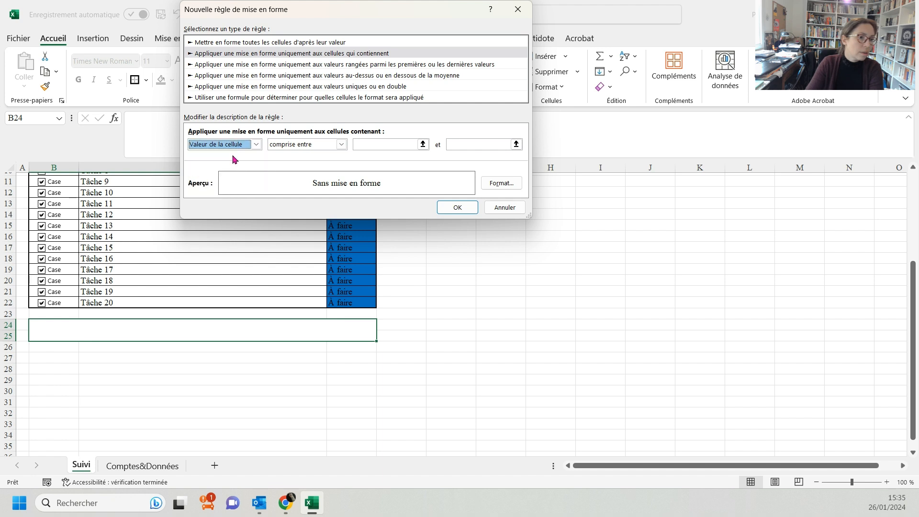
click(239, 42)
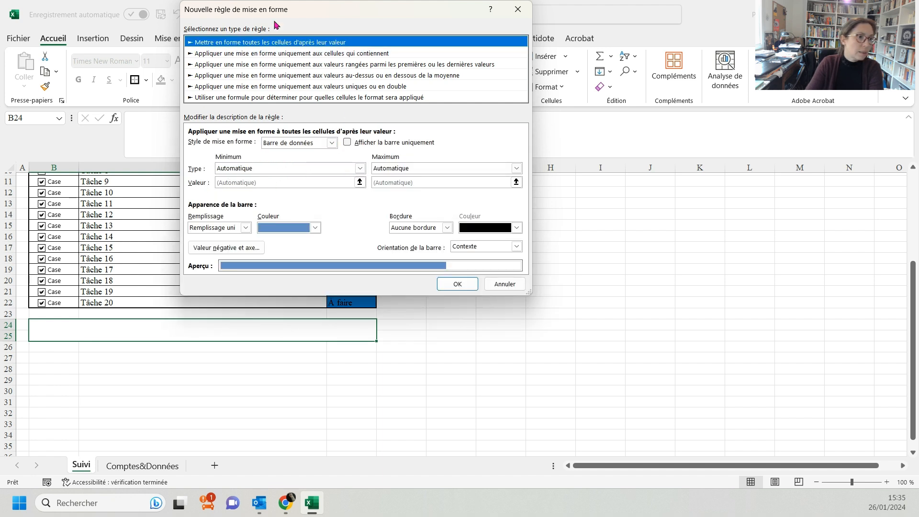
- Set the data bar's minimum type to Nombre with a value of 0
click(337, 144)
click(336, 144)
click(360, 169)
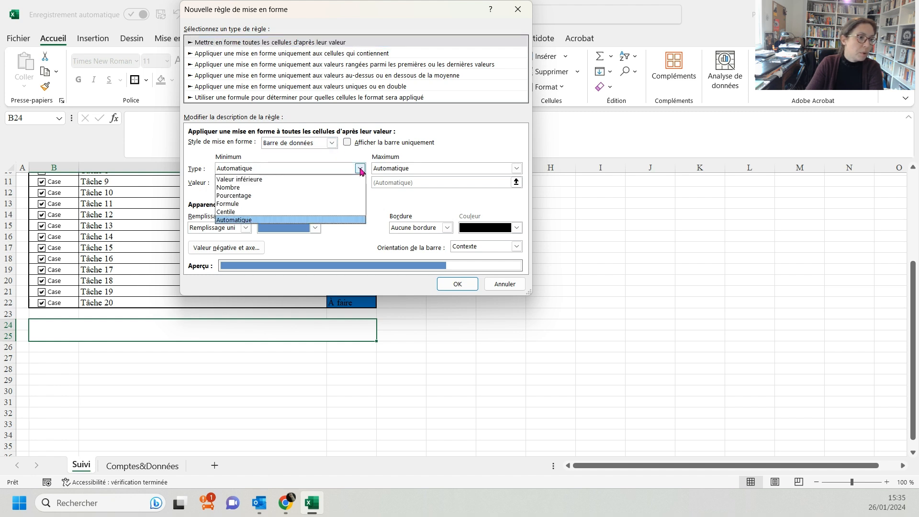
click(249, 187)
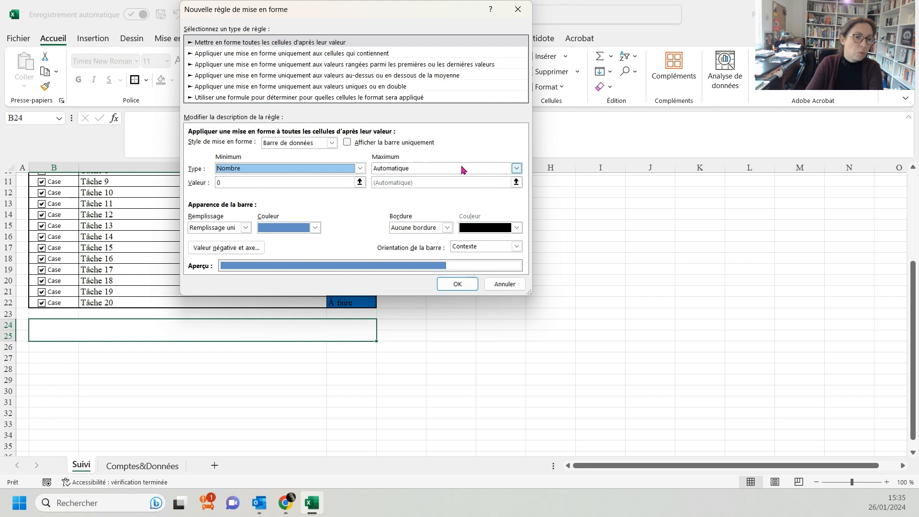
- Set the data bar's maximum type to Nombre with its value linked to ='Comptes&Données'!$B$22
click(517, 169)
click(517, 168)
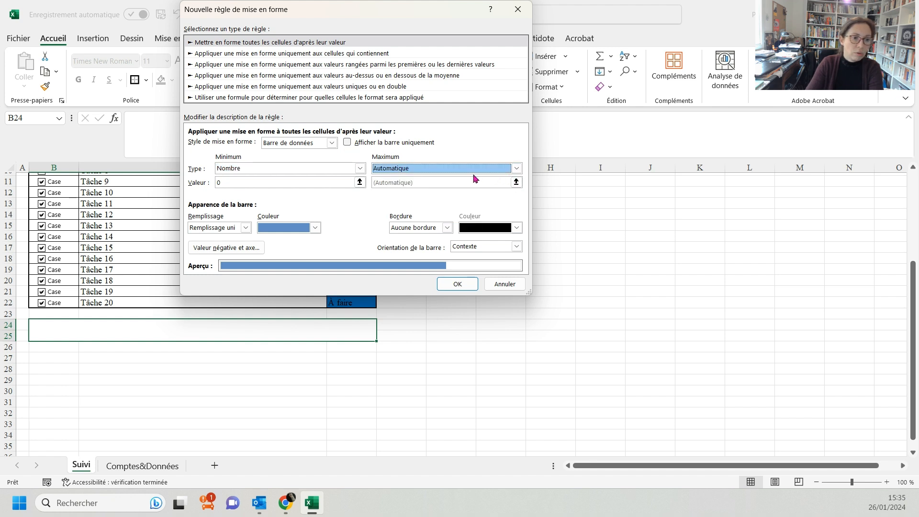
click(517, 168)
click(459, 187)
click(515, 182)
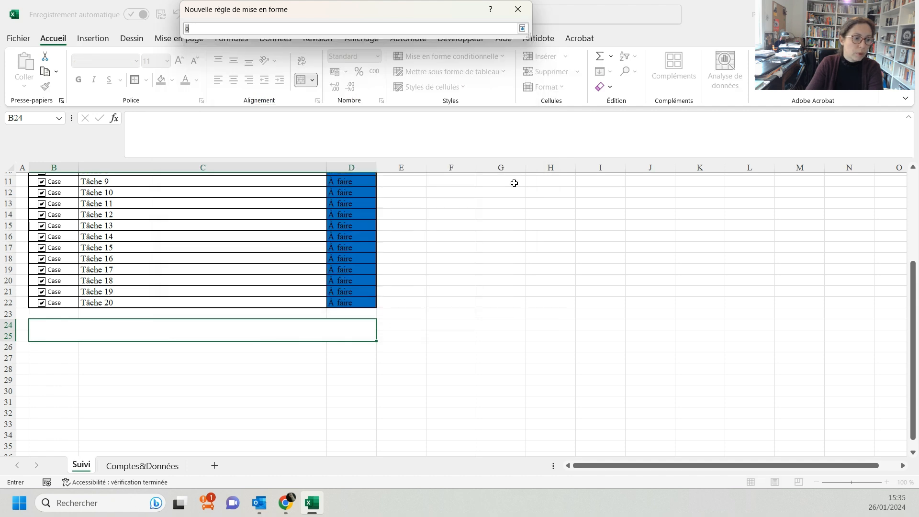
click(143, 466)
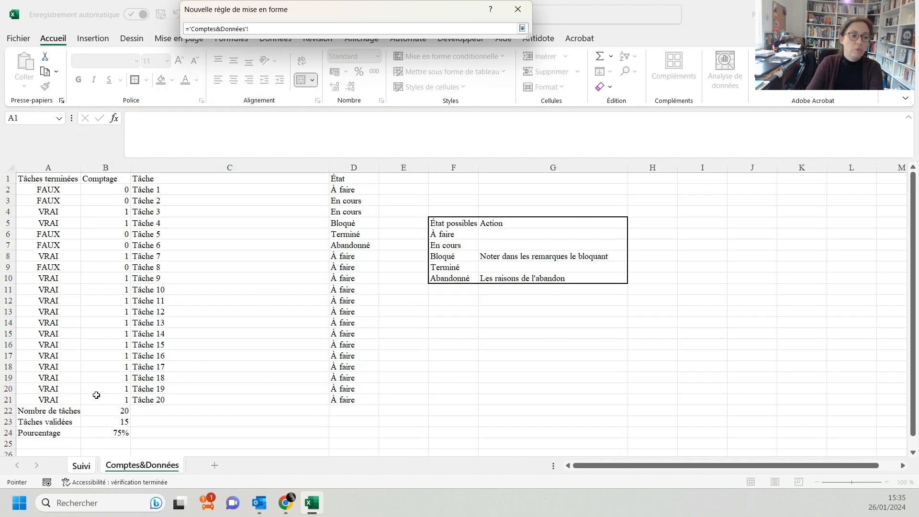
click(111, 413)
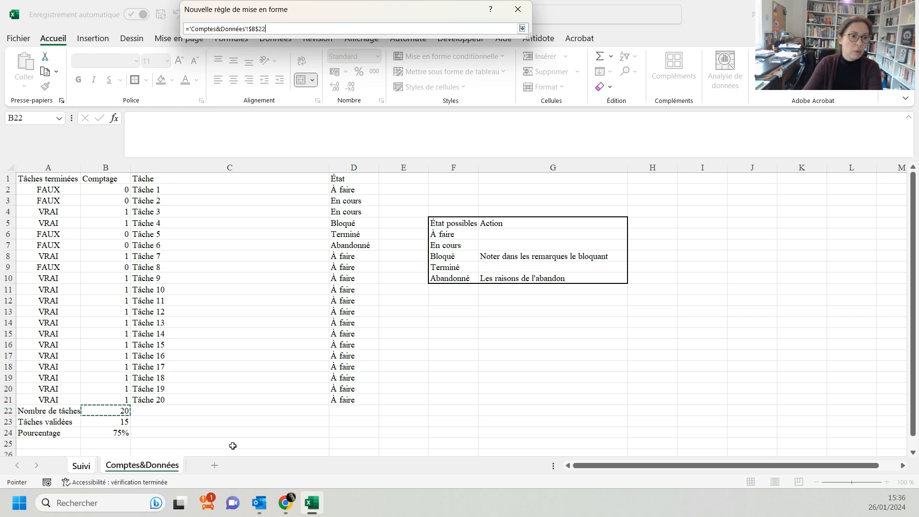
key(Return)
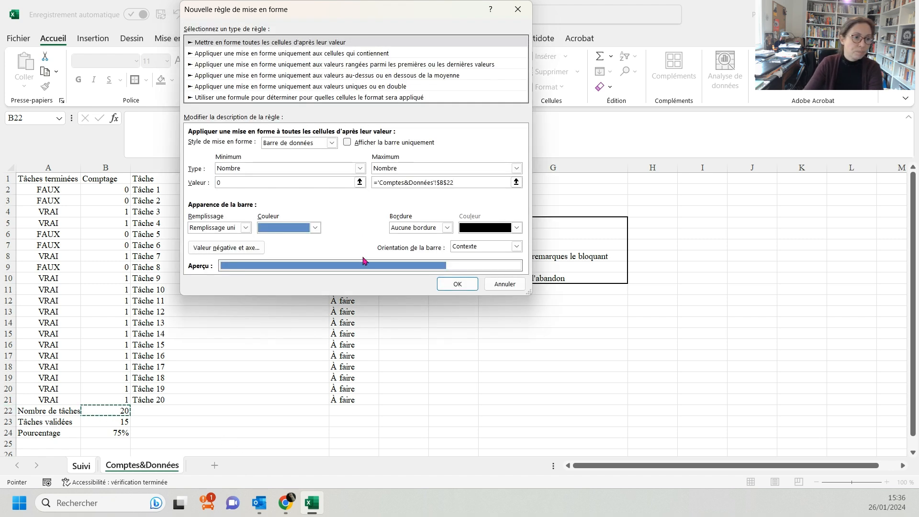
- Set the data bar's fill colour to standard purple and create the rule
click(315, 228)
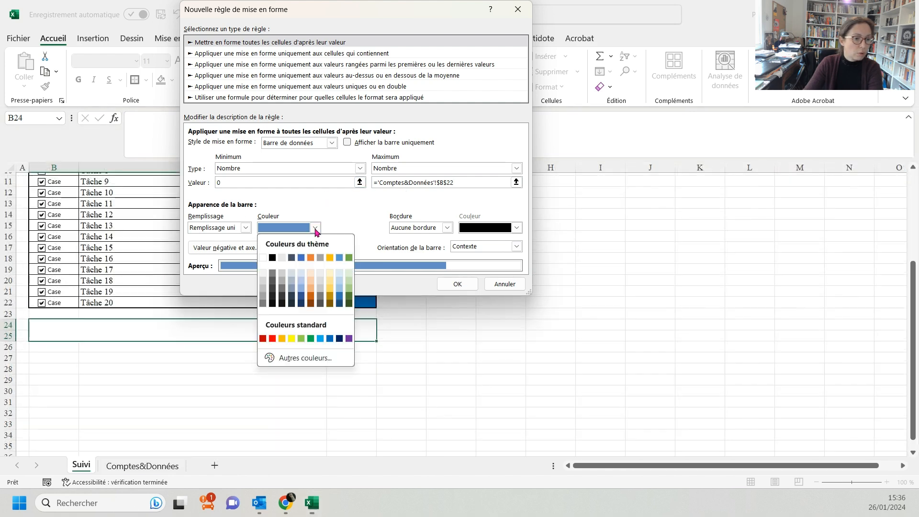
click(350, 339)
click(450, 285)
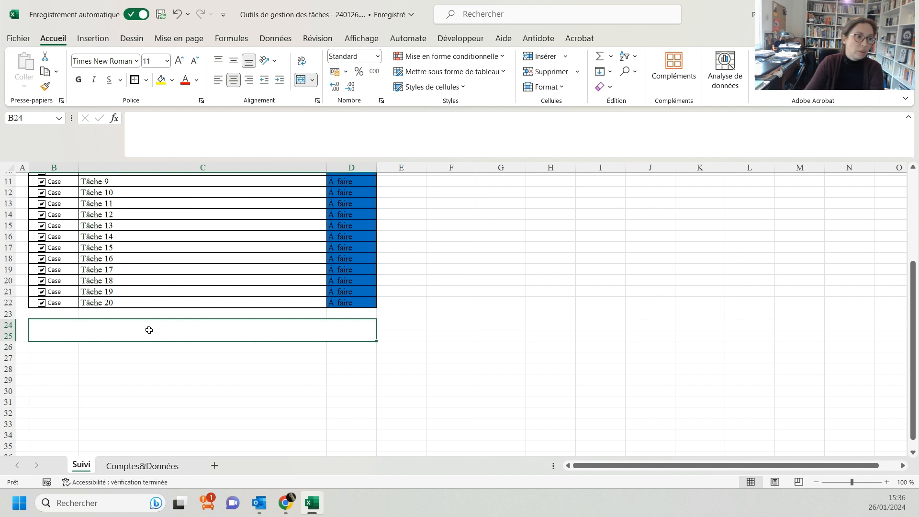
- Enter ='Comptes&Données'!B23 in the merged cell B24 on Suivi so the bar follows the number of validated tasks
click(169, 137)
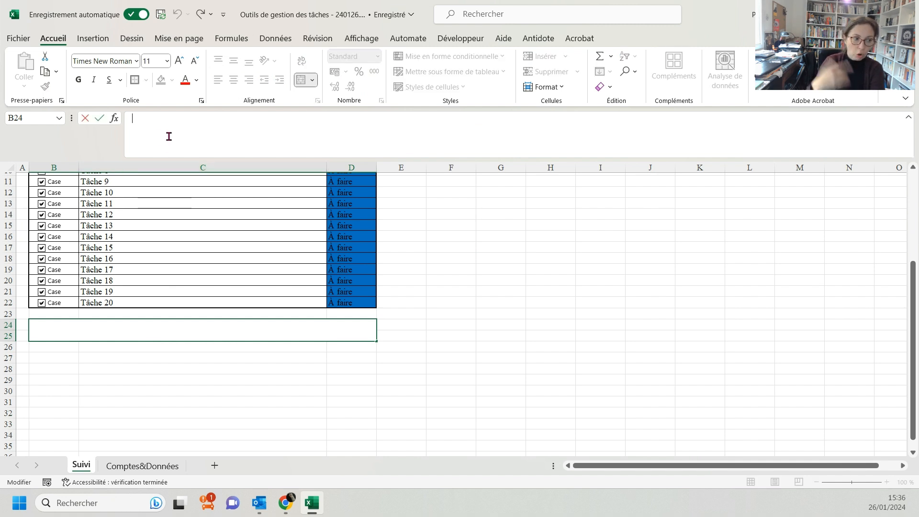
text(=)
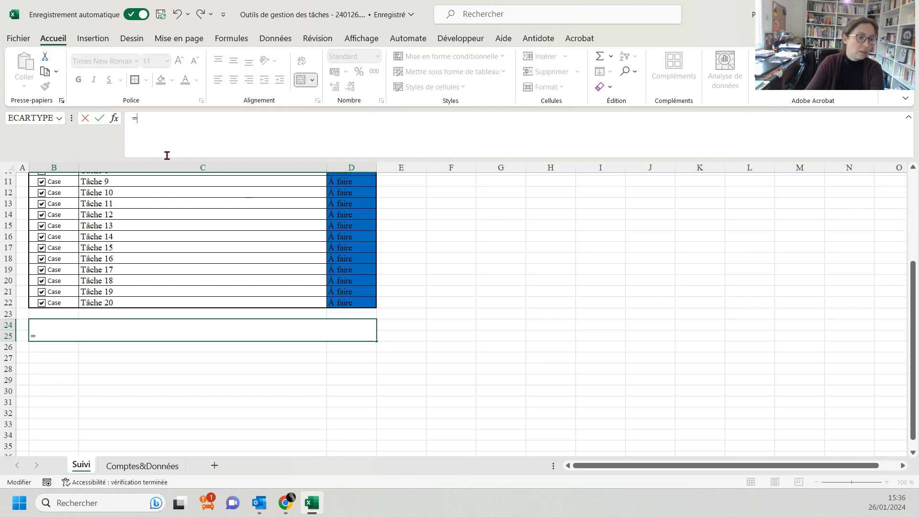
click(120, 465)
click(125, 421)
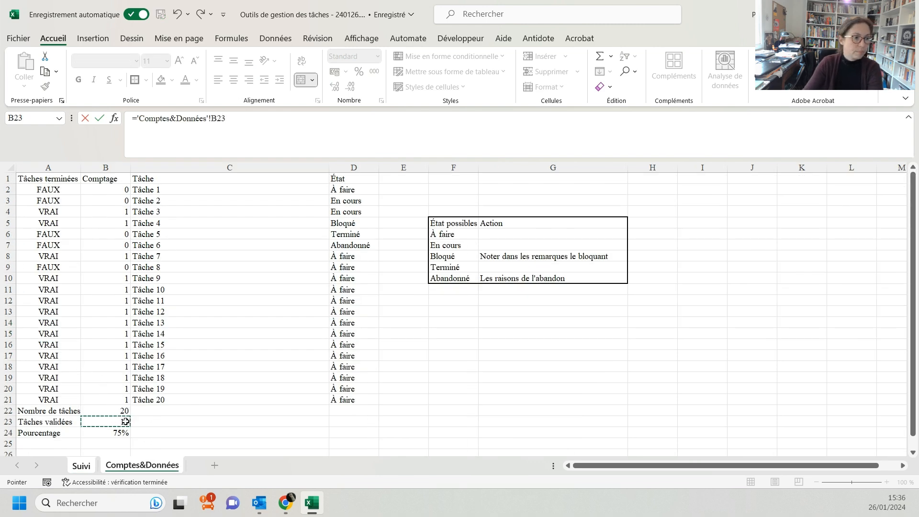
key(Return)
click(193, 329)
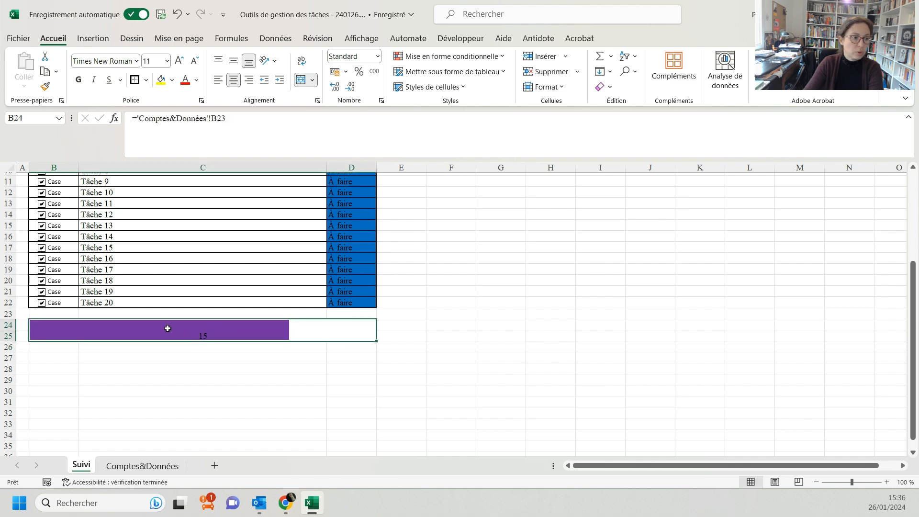
- Untick the check boxes of Tâche 18, Tâche 19 and Tâche 14 to test the data bar
click(42, 281)
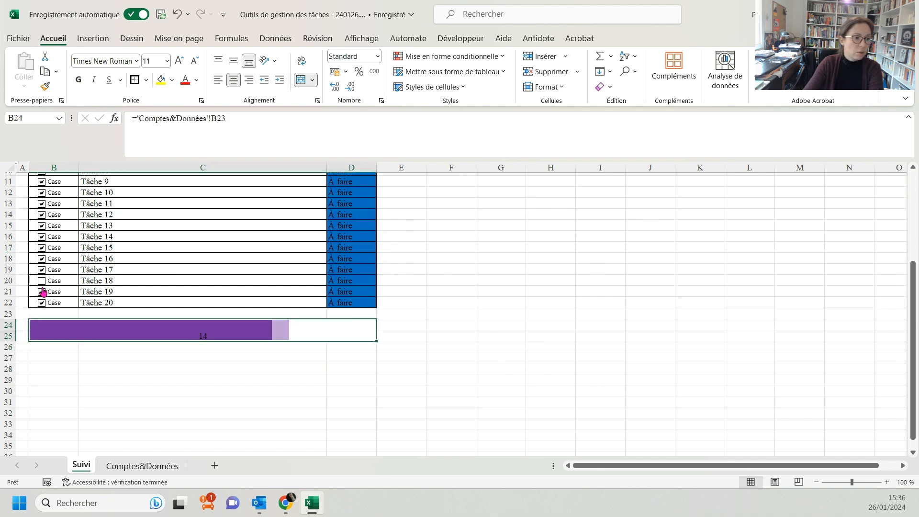
click(41, 293)
click(41, 236)
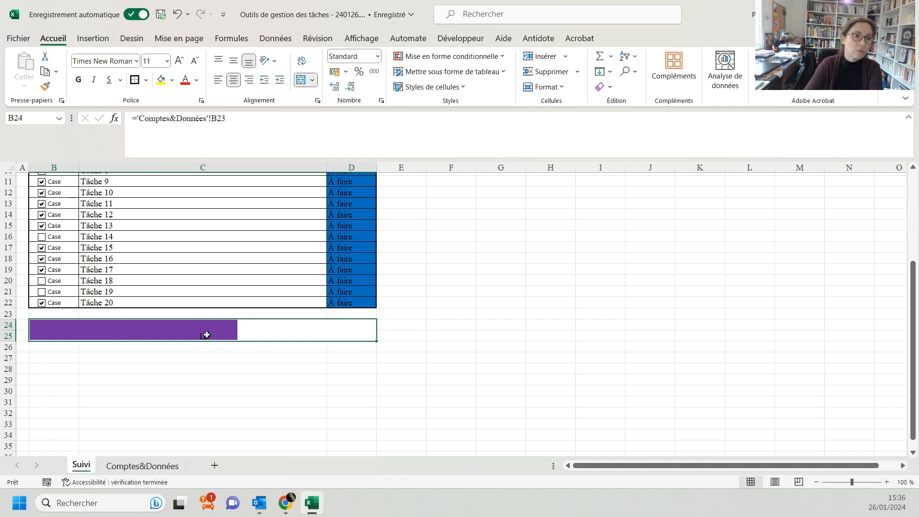
- Edit the data bar rule of B24:D25 to show only the bar, without its value
click(498, 57)
click(438, 232)
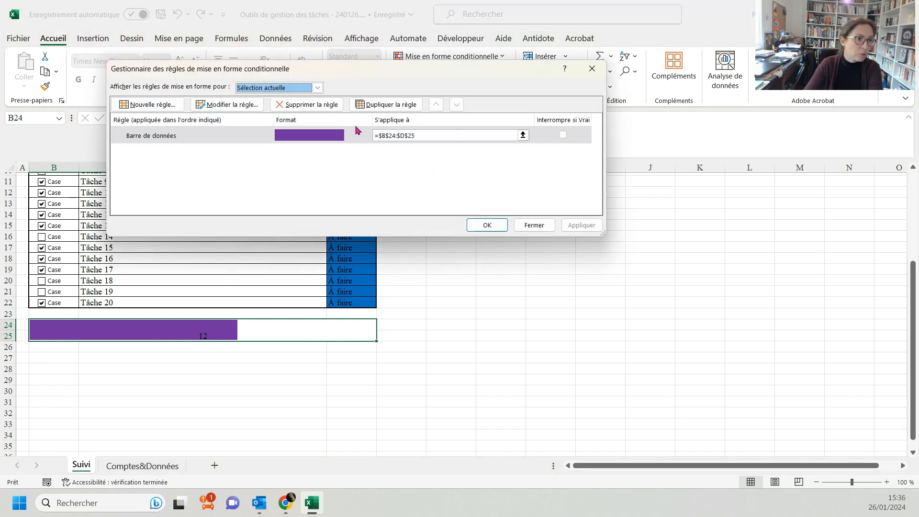
click(227, 104)
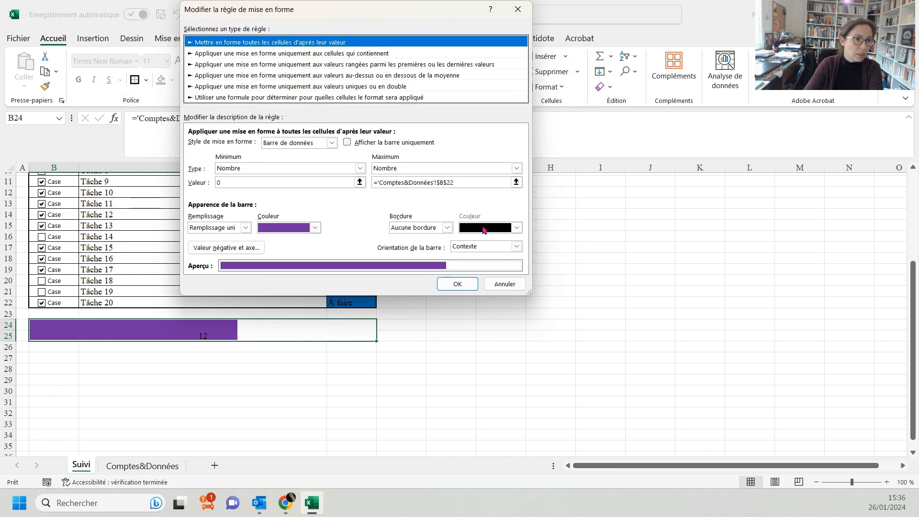
click(347, 143)
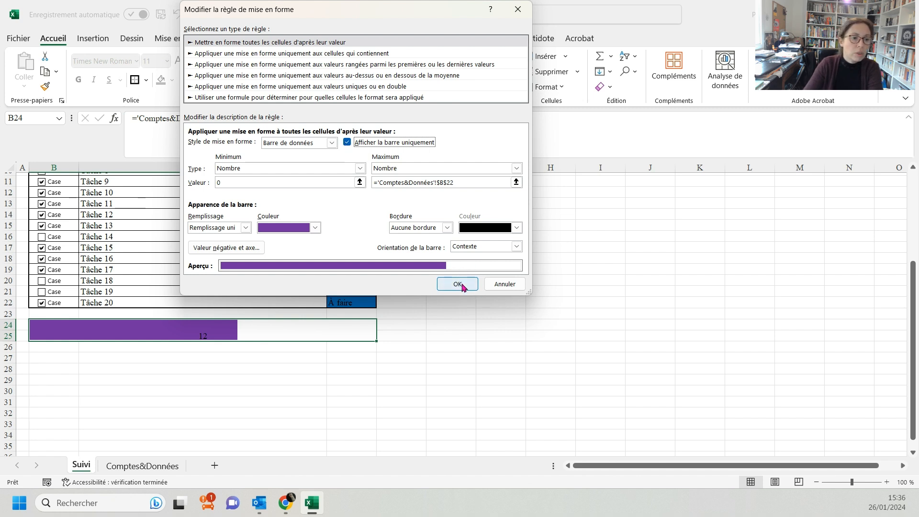
- Give the data bar a solid border (Bordure pleine) in standard purple and apply the modified rule
click(447, 228)
click(421, 247)
click(517, 228)
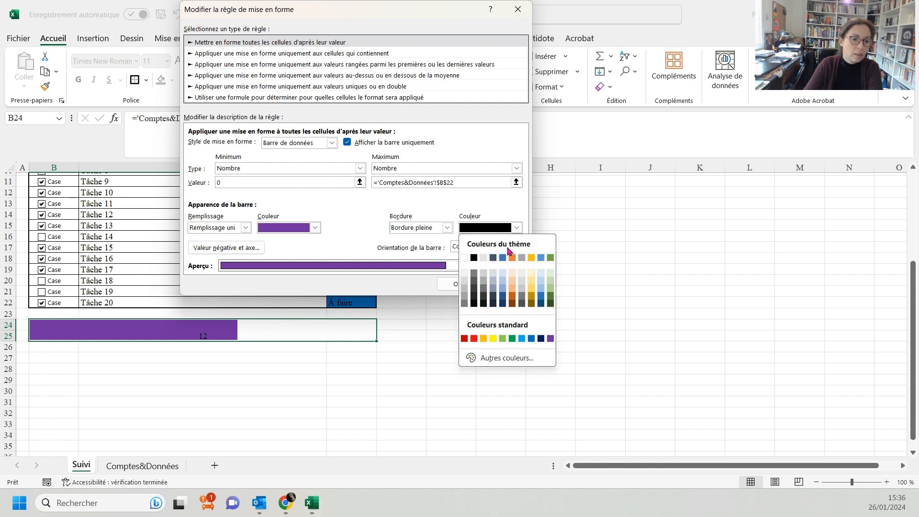
click(533, 339)
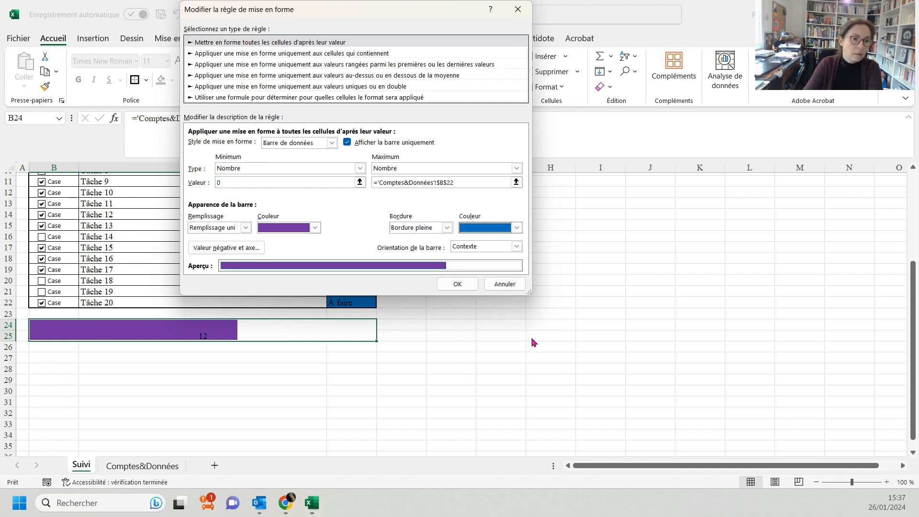
click(517, 229)
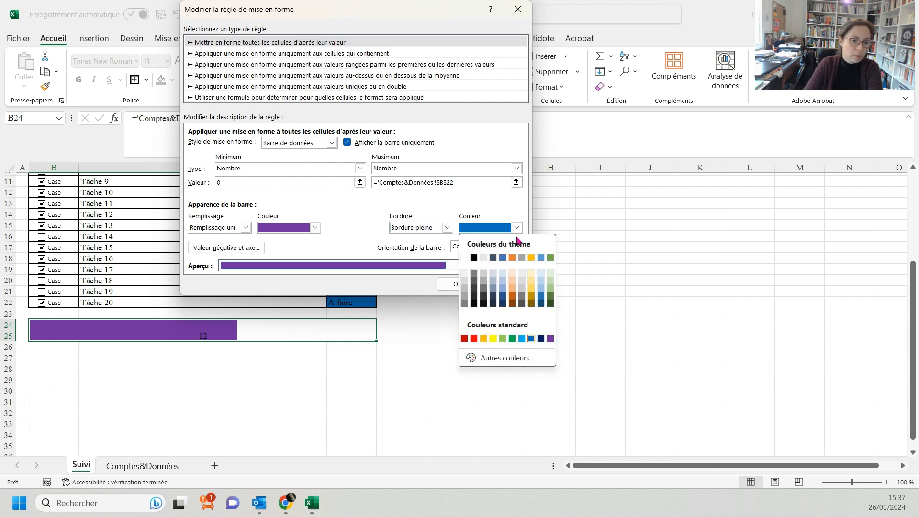
click(551, 339)
click(472, 289)
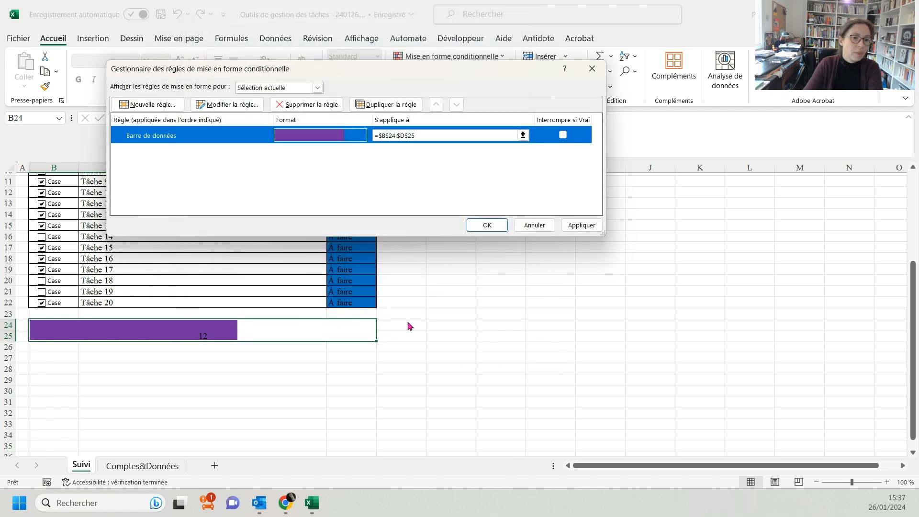
click(582, 225)
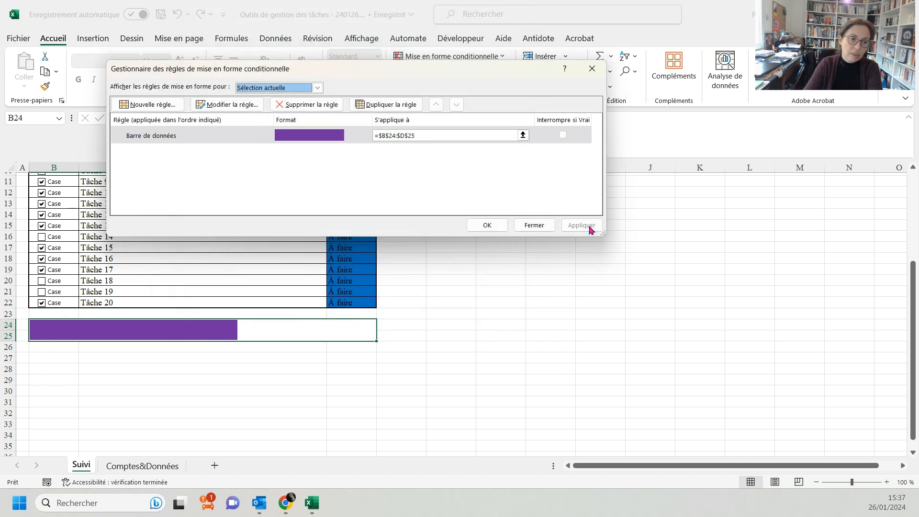
click(493, 226)
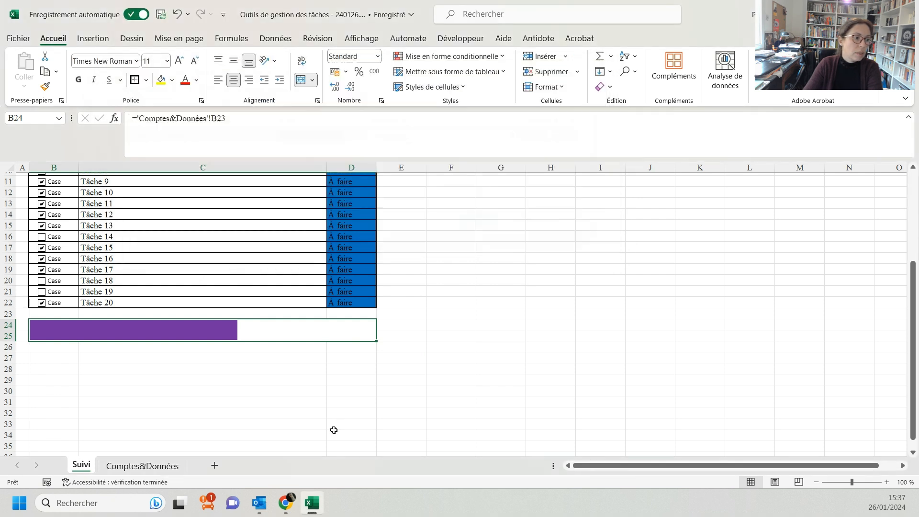
- Tick the check boxes of Tâche 18, Tâche 19, Tâche 5 and Tâche 6 to test the bar's progress
click(41, 281)
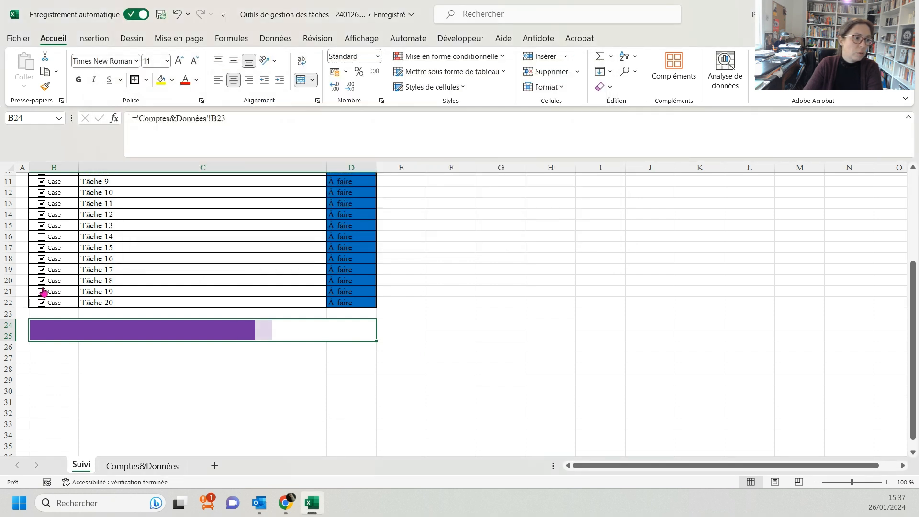
click(42, 292)
scroll(43, 293, up, 2)
click(40, 215)
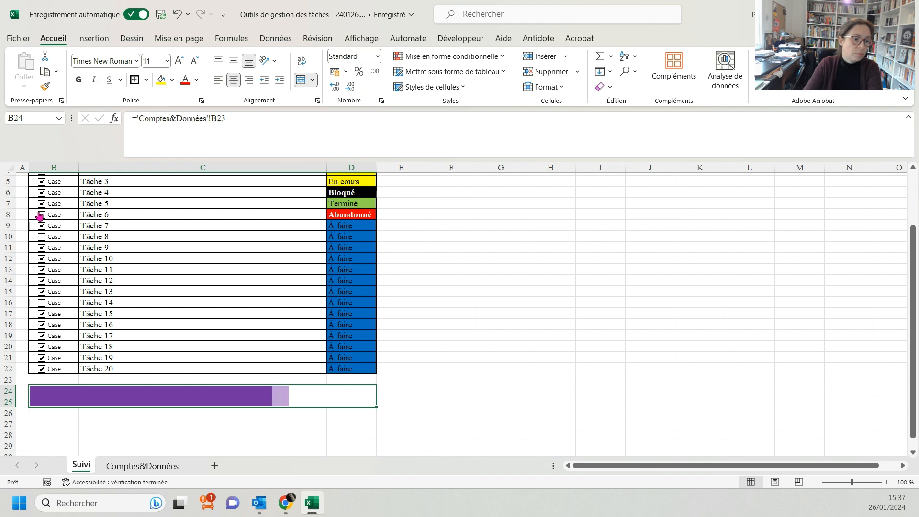
scroll(134, 259, up, 1)
scroll(134, 318, down, 1)
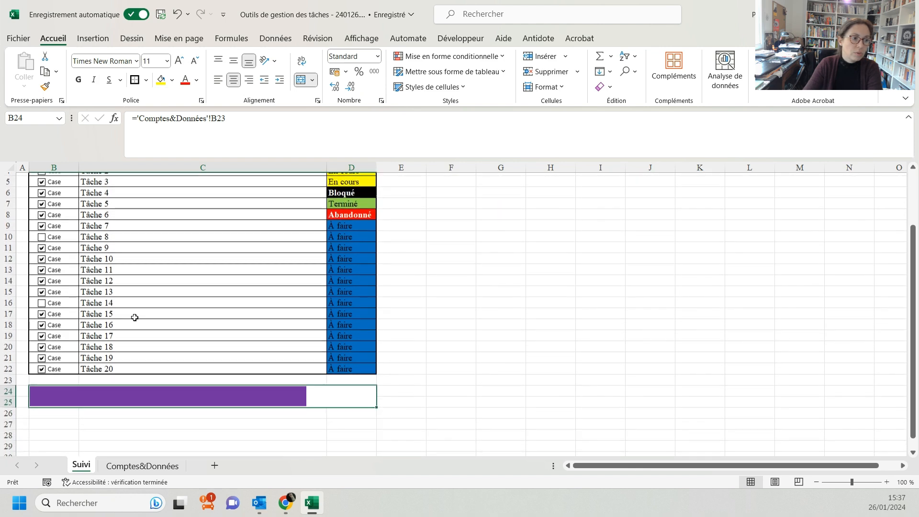
scroll(192, 316, up, 1)
scroll(158, 334, down, 1)
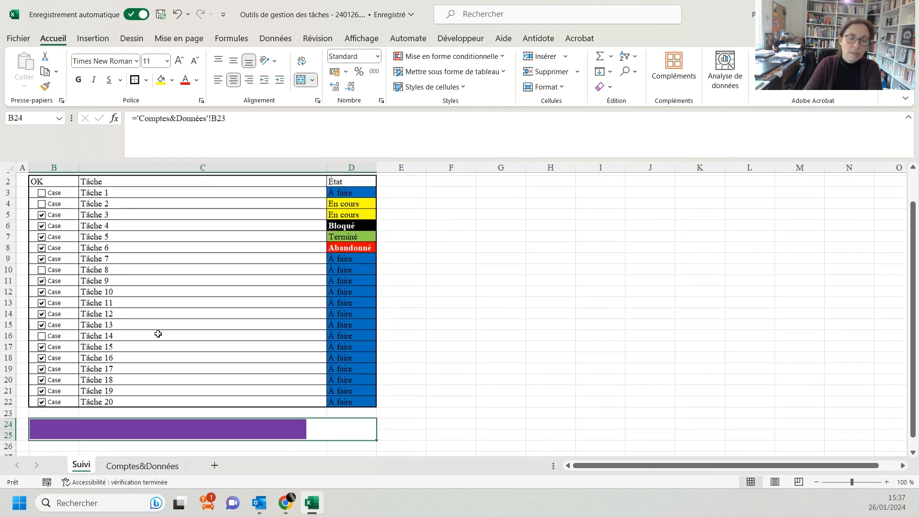
- Widen column E on the Comptes&Données sheet
click(146, 467)
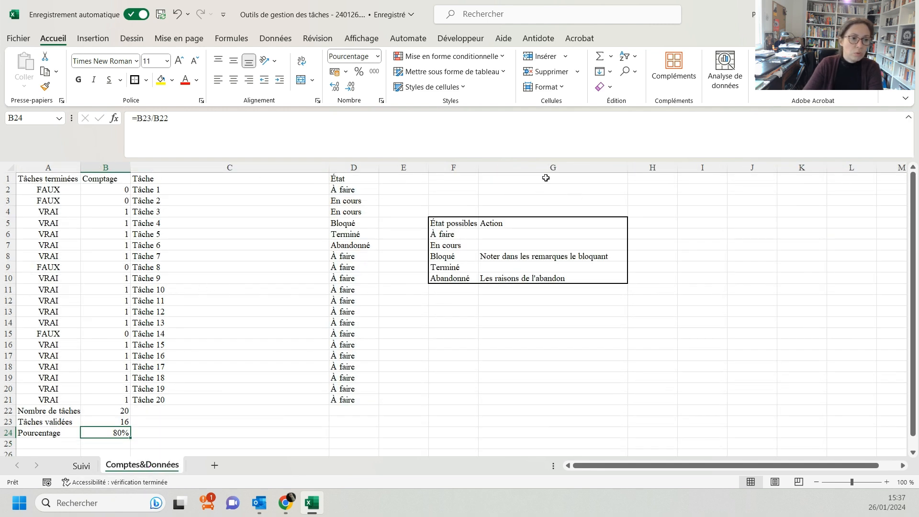
drag(429, 166, 478, 164)
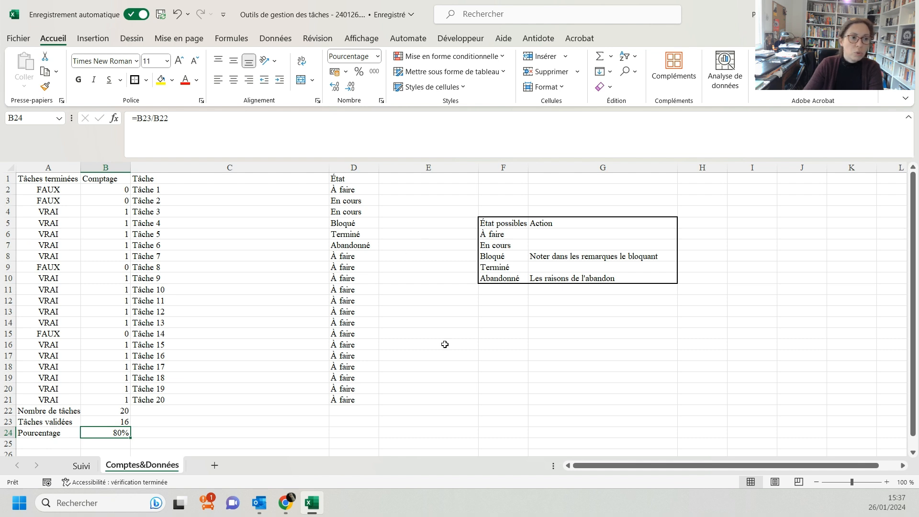
- Insert a pivot table from range A1:D21 of Comptes&Données, placed on the existing sheet at cell G14
click(93, 38)
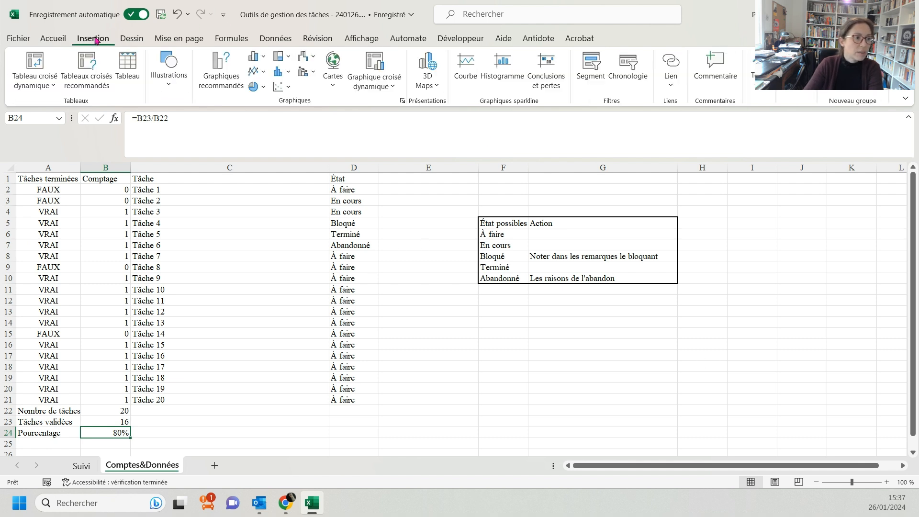
click(47, 86)
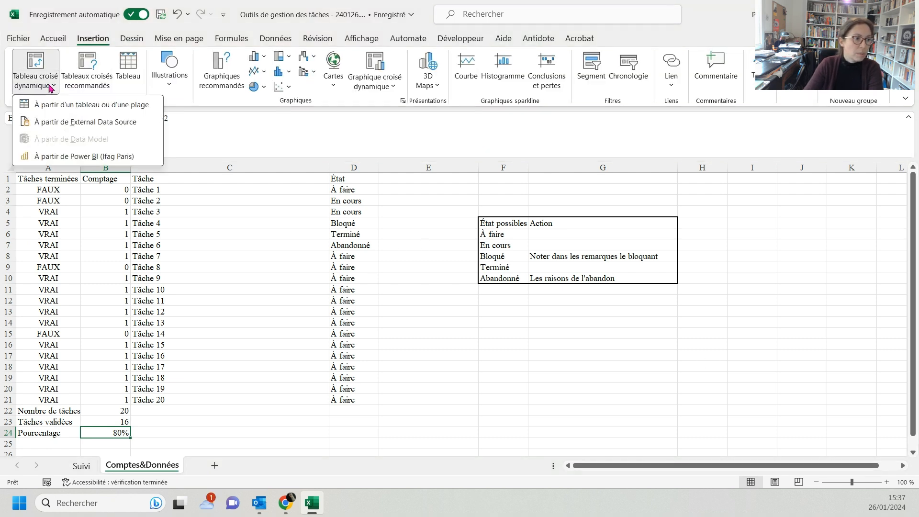
click(72, 105)
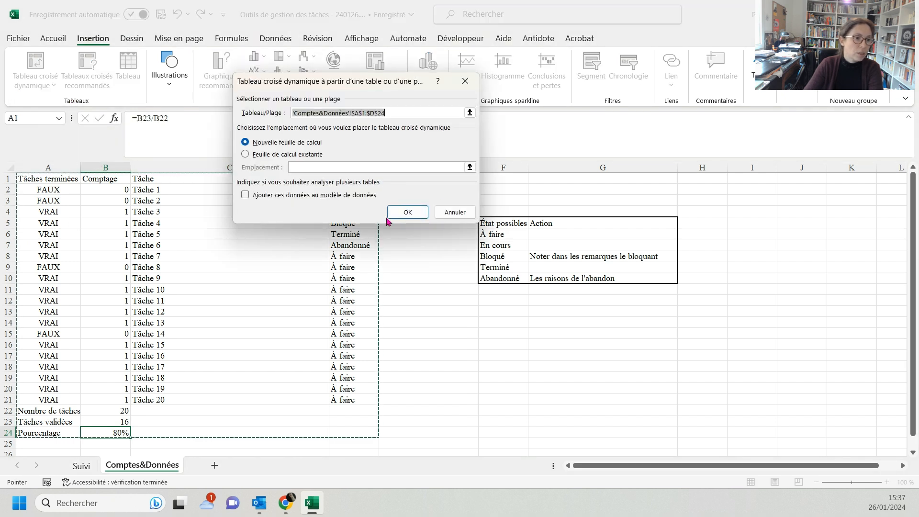
click(391, 112)
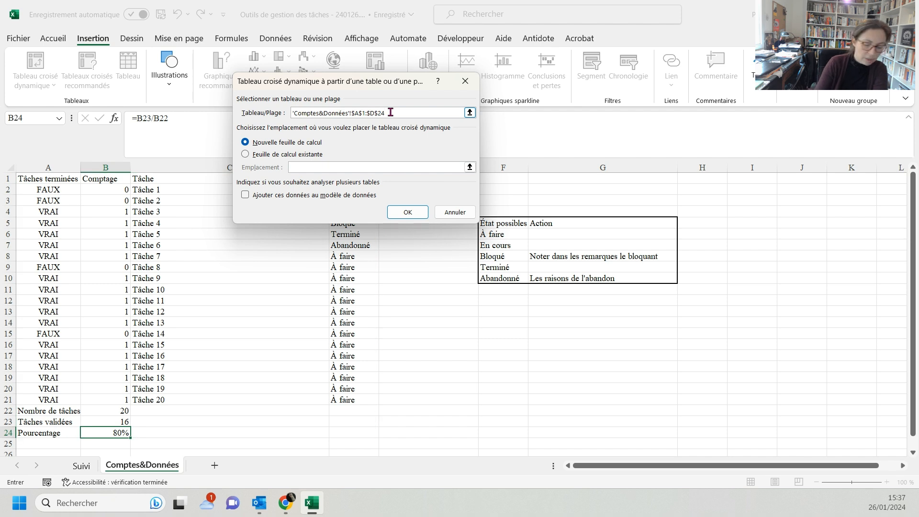
key(BackSpace)
text(1)
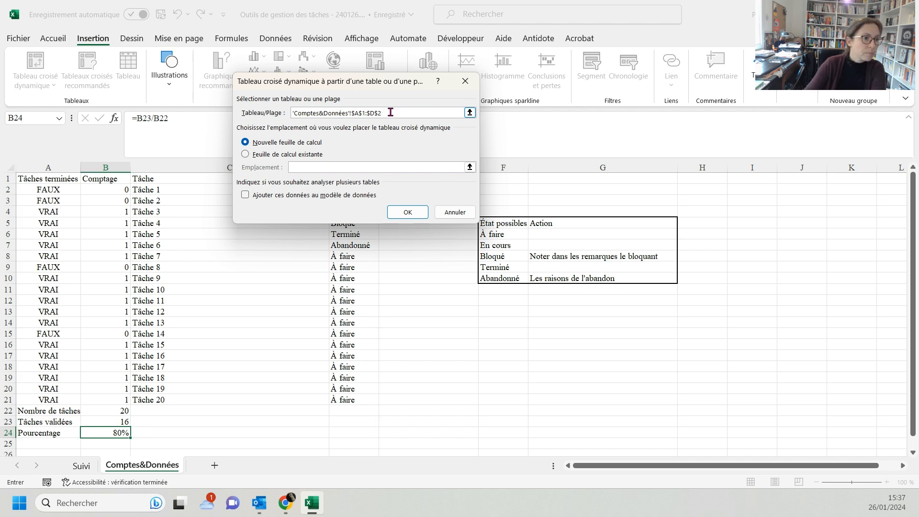
click(276, 155)
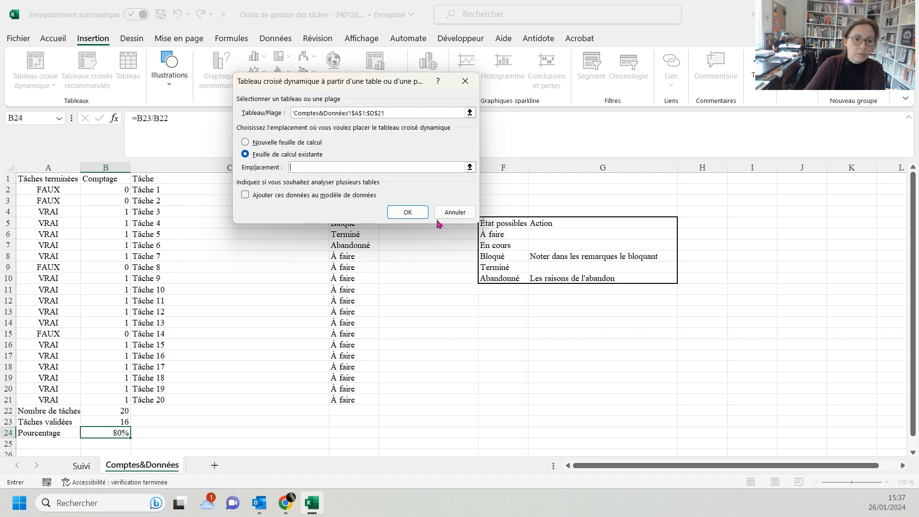
click(593, 318)
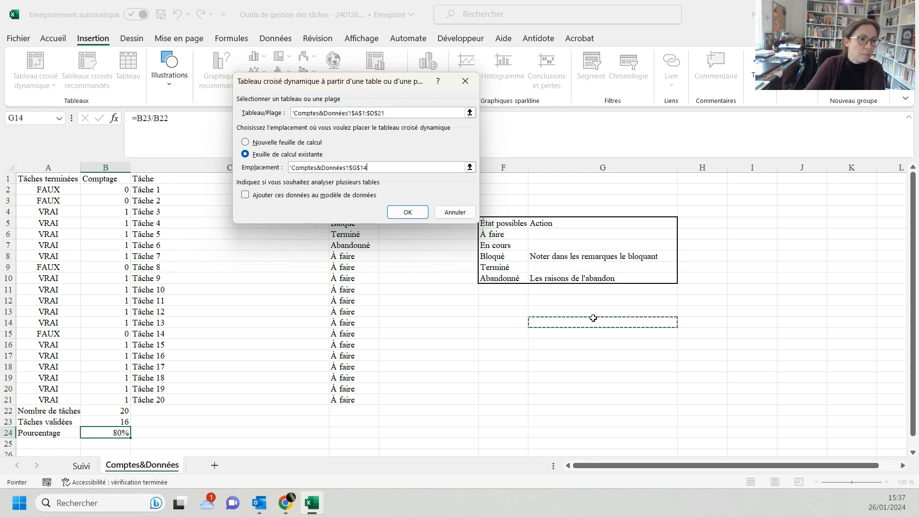
click(407, 212)
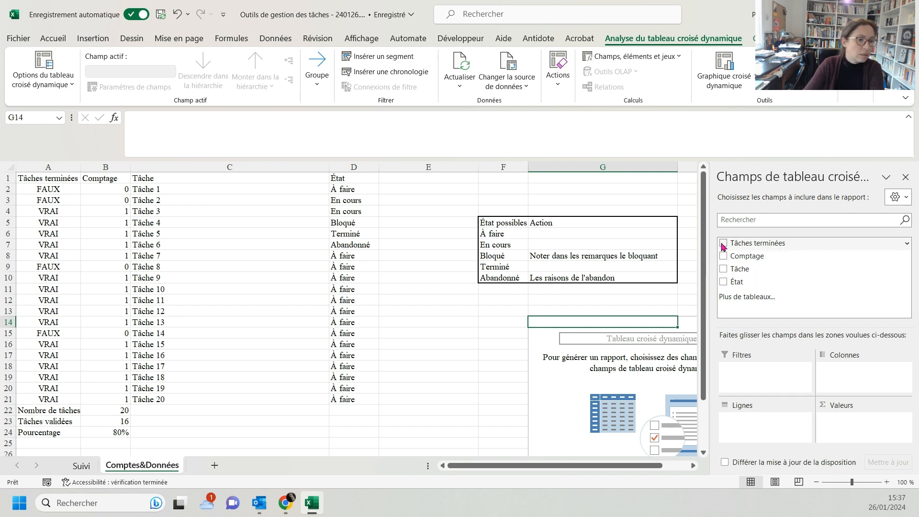
- Lay out the pivot table with Tâches terminées as columns, État as rows and Nombre de Tâches terminées as values, and close the field list
drag(724, 247, 839, 376)
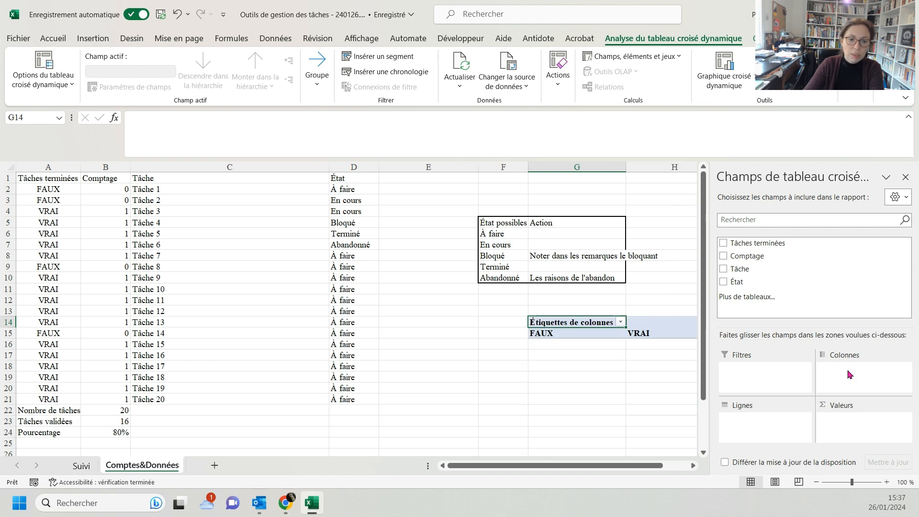
drag(723, 286, 764, 430)
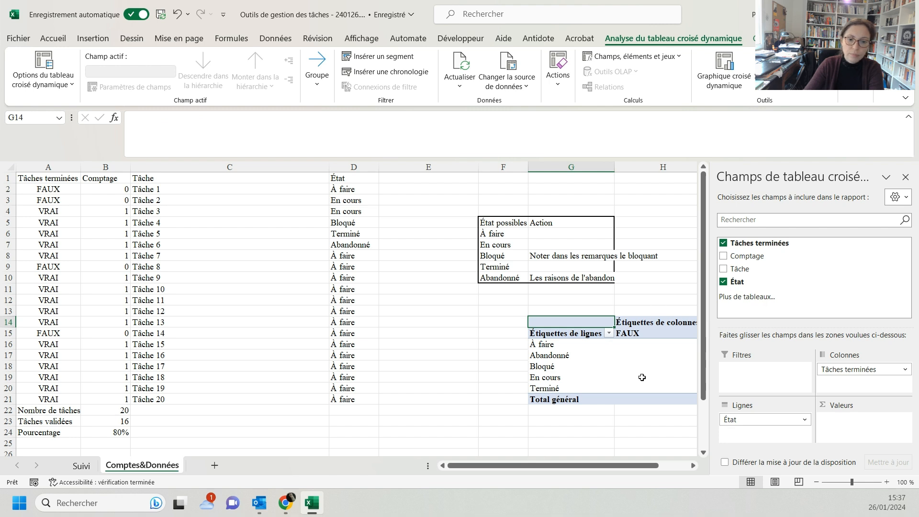
drag(744, 244, 861, 429)
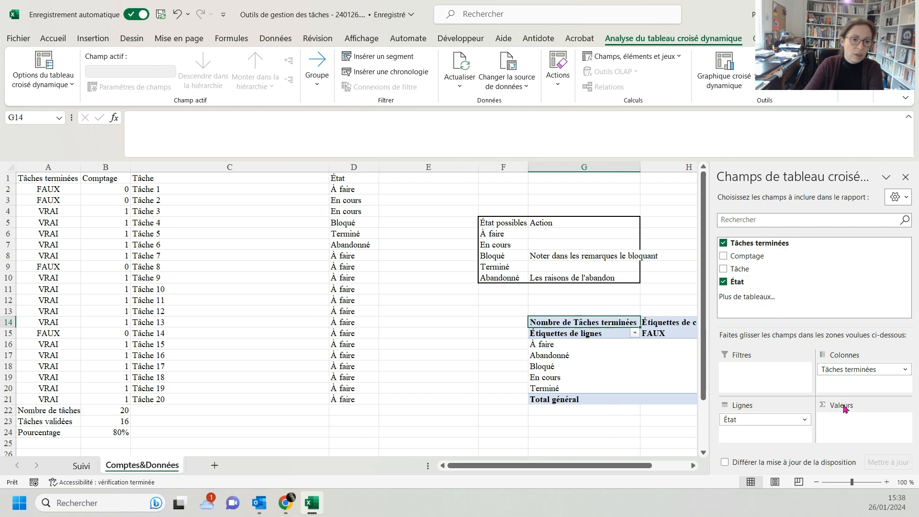
drag(597, 467, 659, 461)
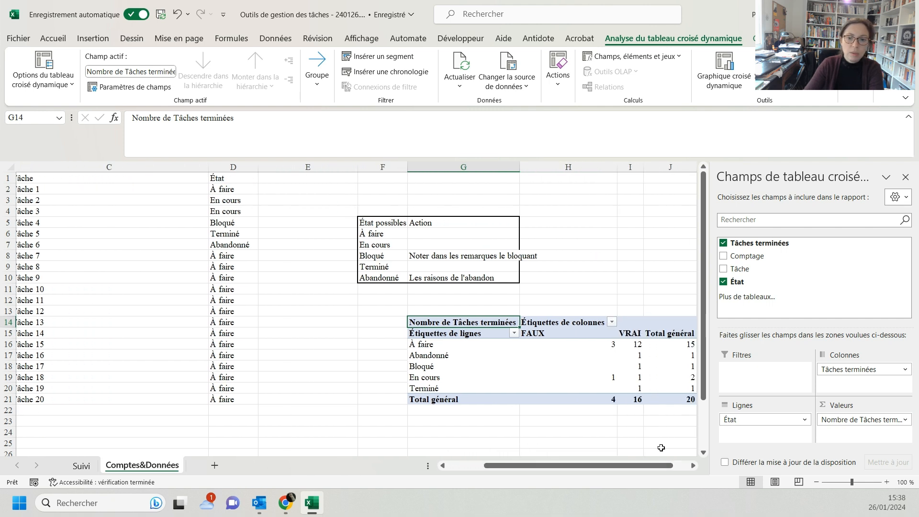
click(906, 177)
- Examine the pivot table's rows for each state, from À faire to Terminé
click(443, 344)
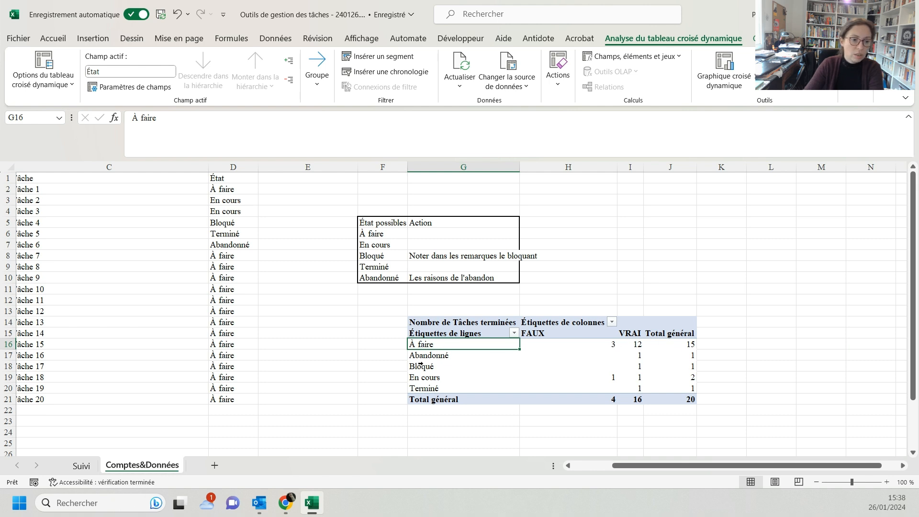
click(439, 355)
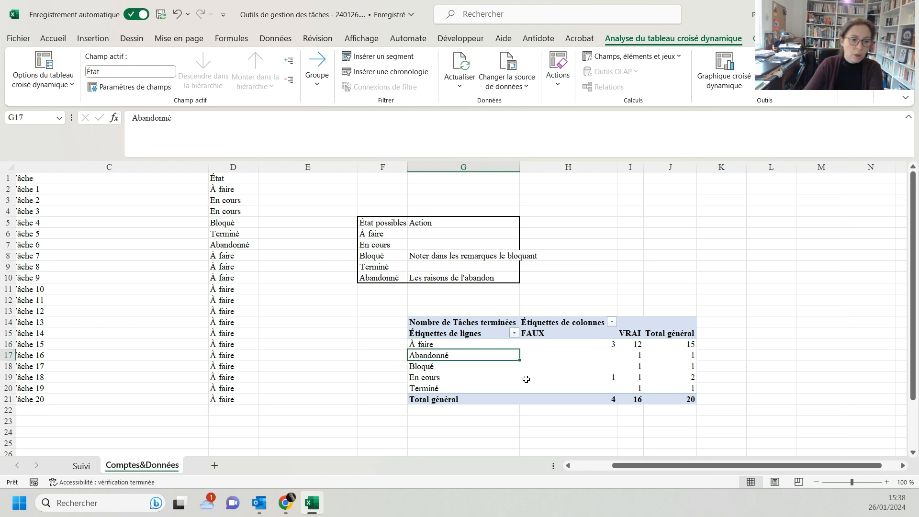
click(424, 367)
click(425, 378)
click(424, 388)
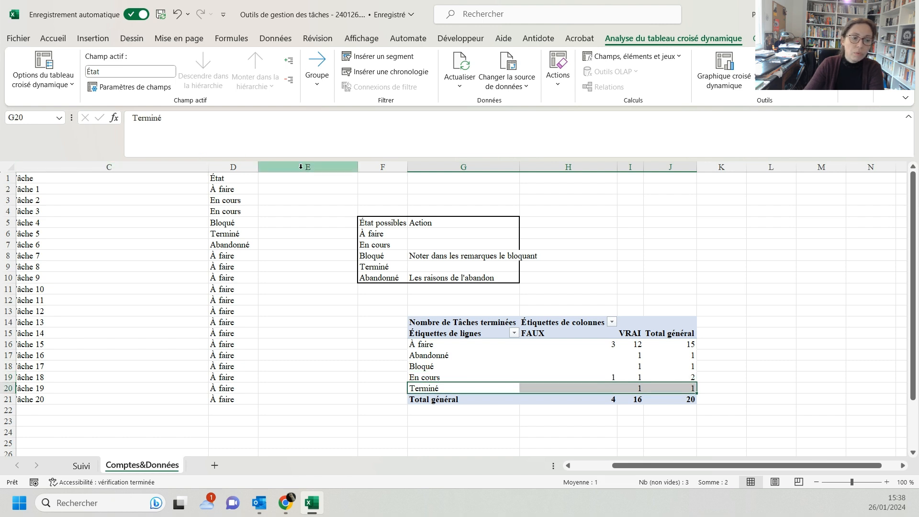
click(332, 179)
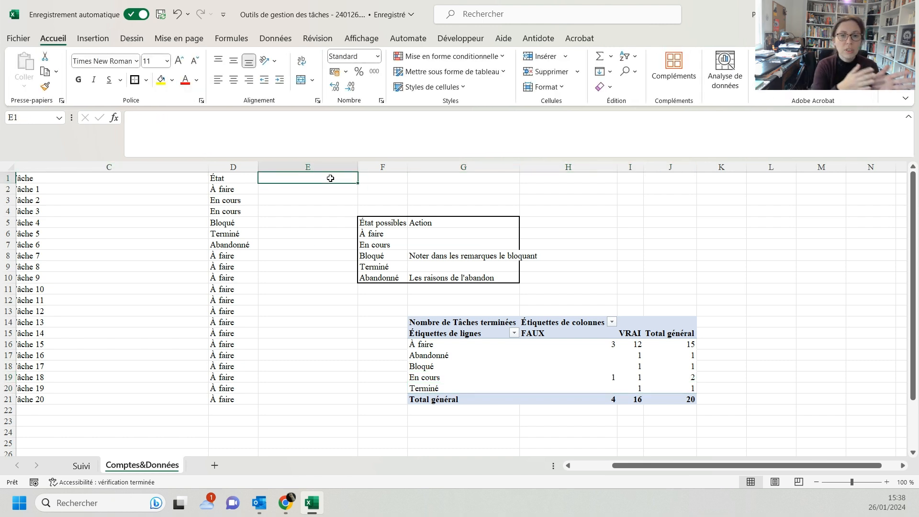